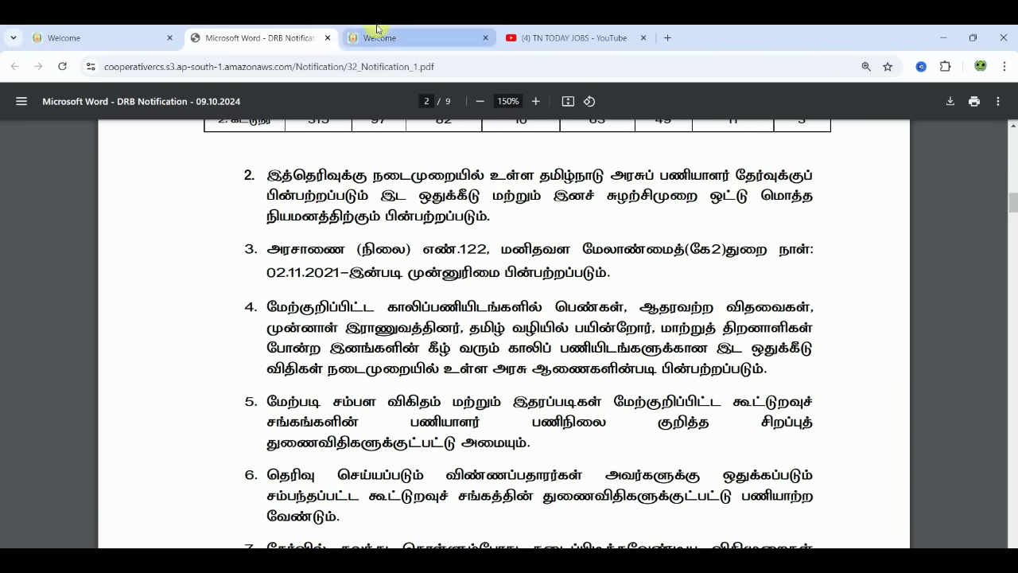
# - Switch from the notification PDF to the drbchn.in Chennai recruitment bureau home page
pyautogui.click(114, 38)
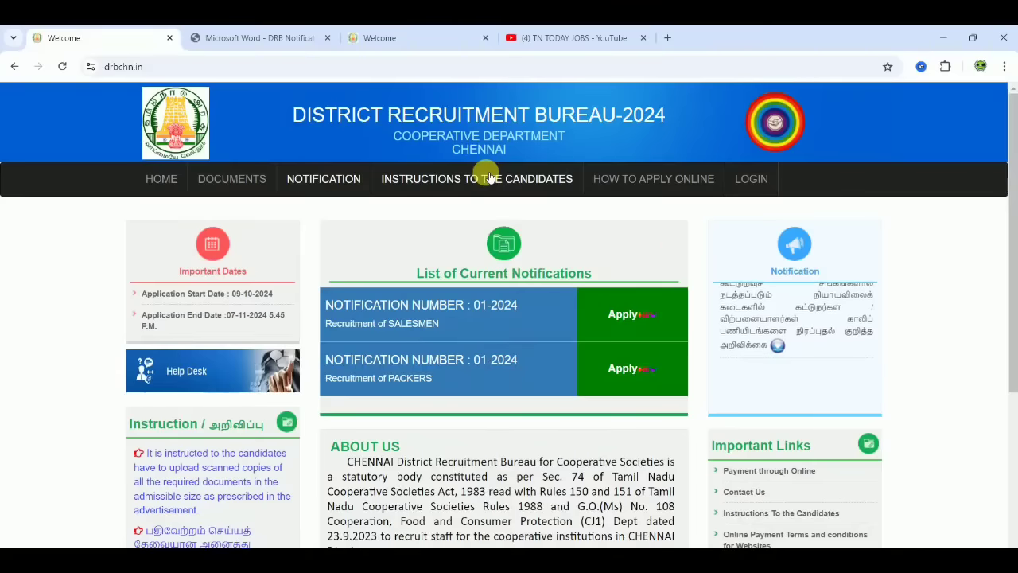
# - Glance at the YouTube tab and the Chennai page, then switch to the drbtvmalai.net site
pyautogui.click(549, 39)
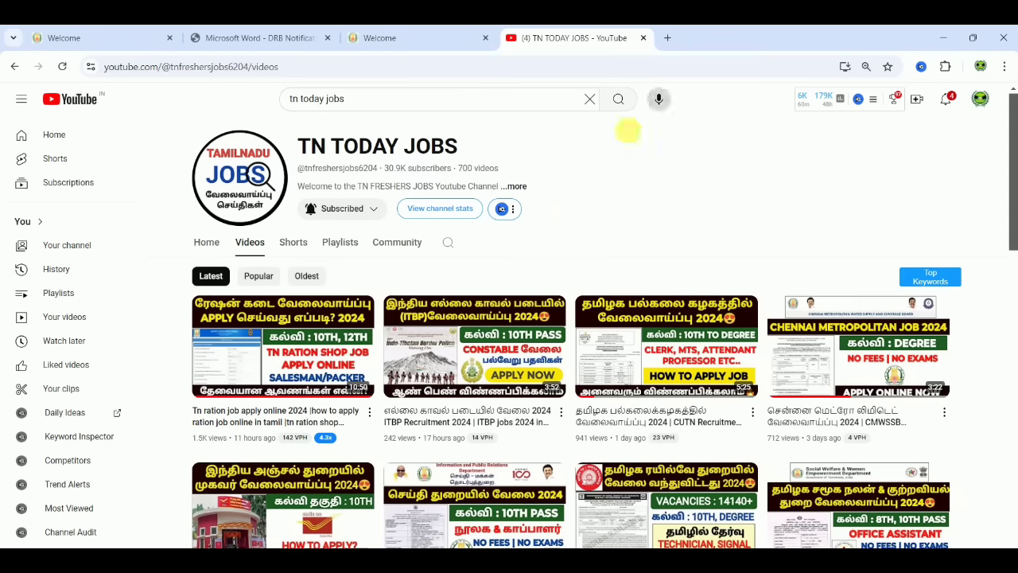
pyautogui.click(108, 33)
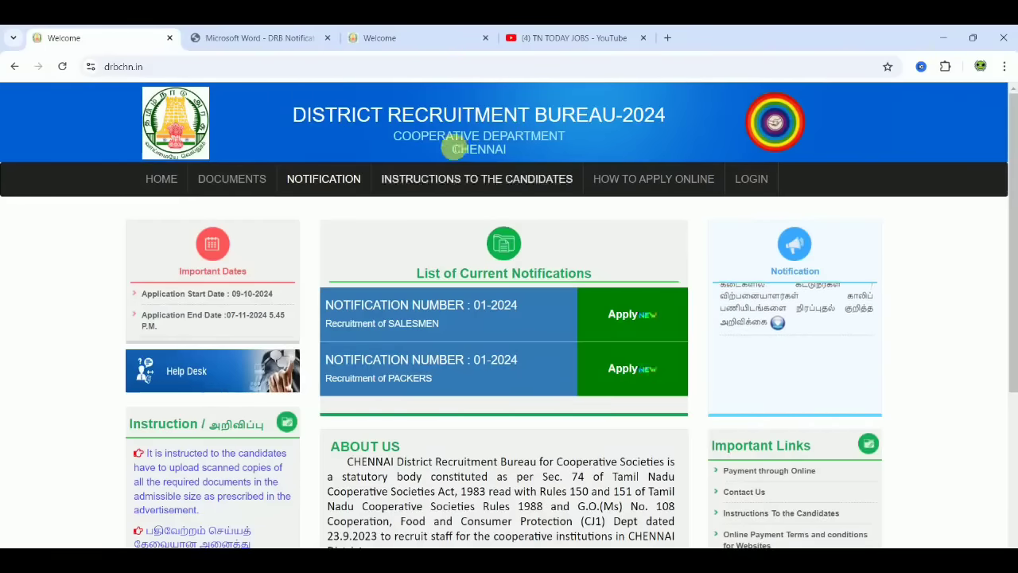
pyautogui.click(456, 148)
pyautogui.moveTo(456, 148); pyautogui.dragTo(516, 148)
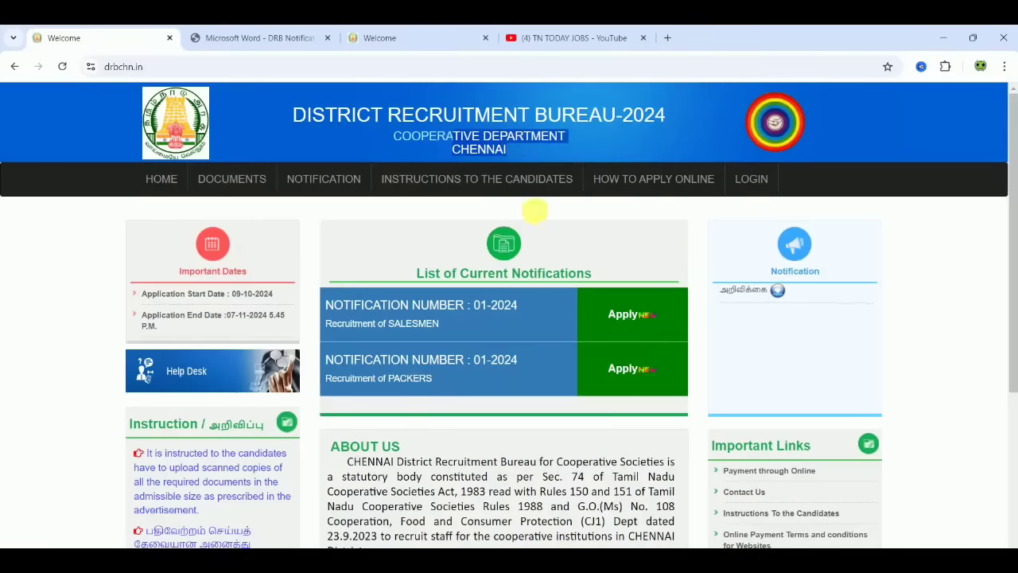
pyautogui.click(542, 216)
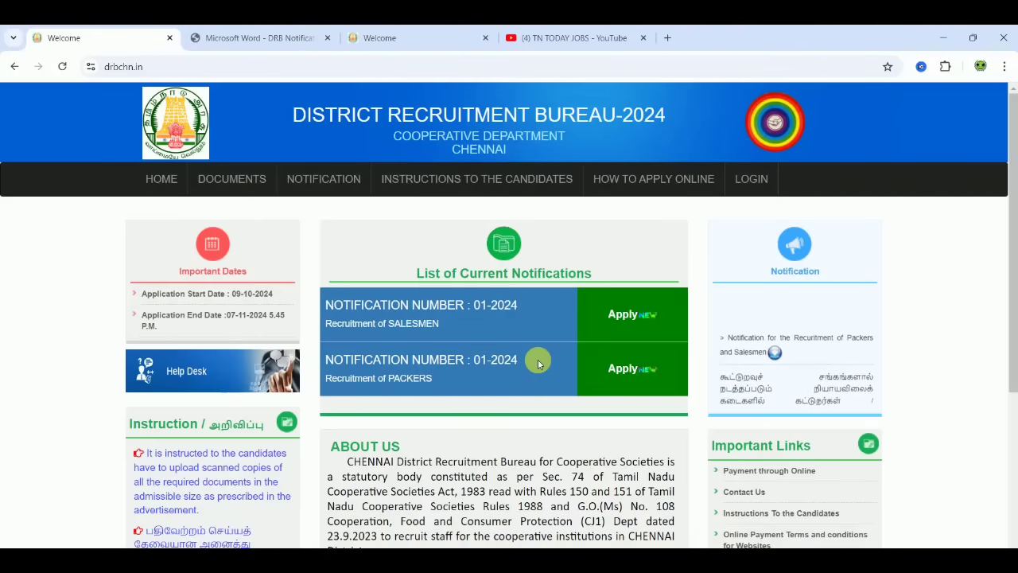
pyautogui.click(447, 35)
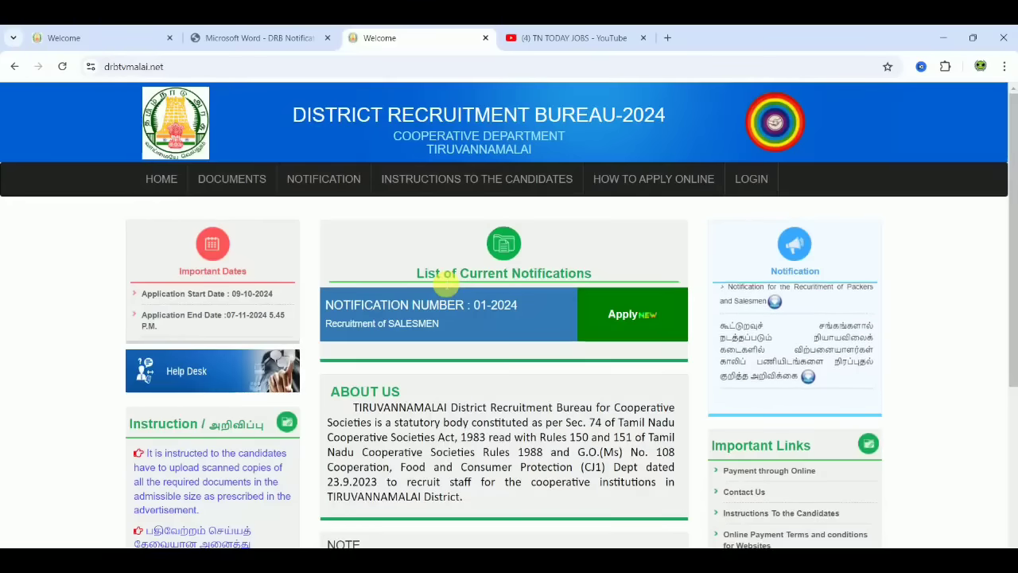
# - Open the Salesmen 01-2024 application form and scroll to the personal data section
pyautogui.click(625, 296)
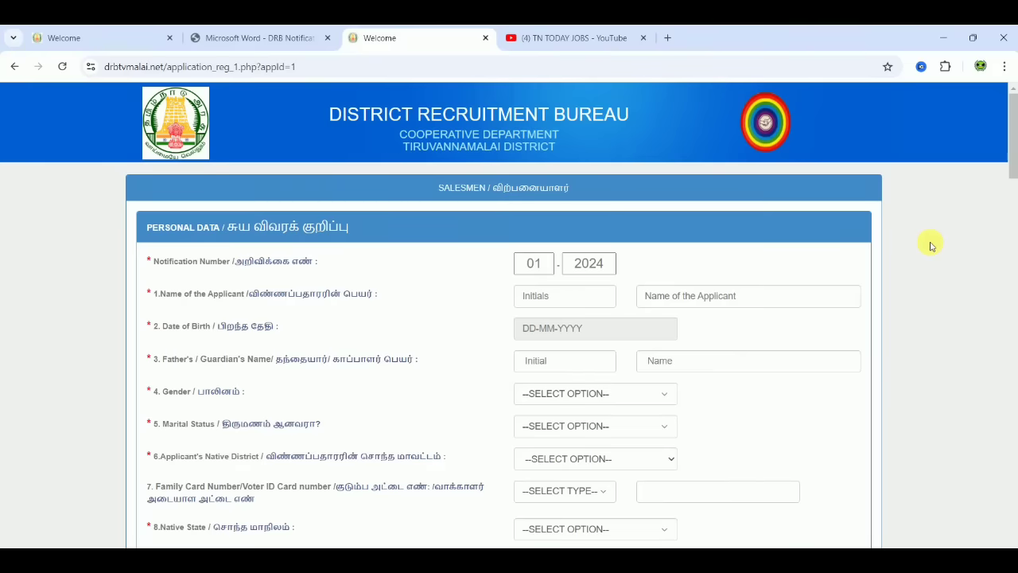
pyautogui.scroll(-1, 931, 246)
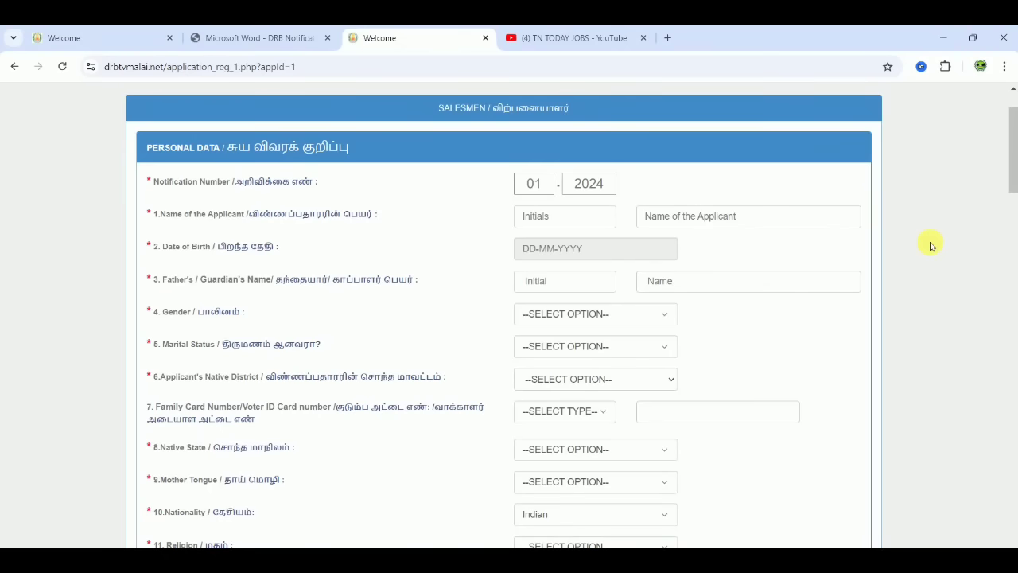
pyautogui.scroll(-1, 932, 246)
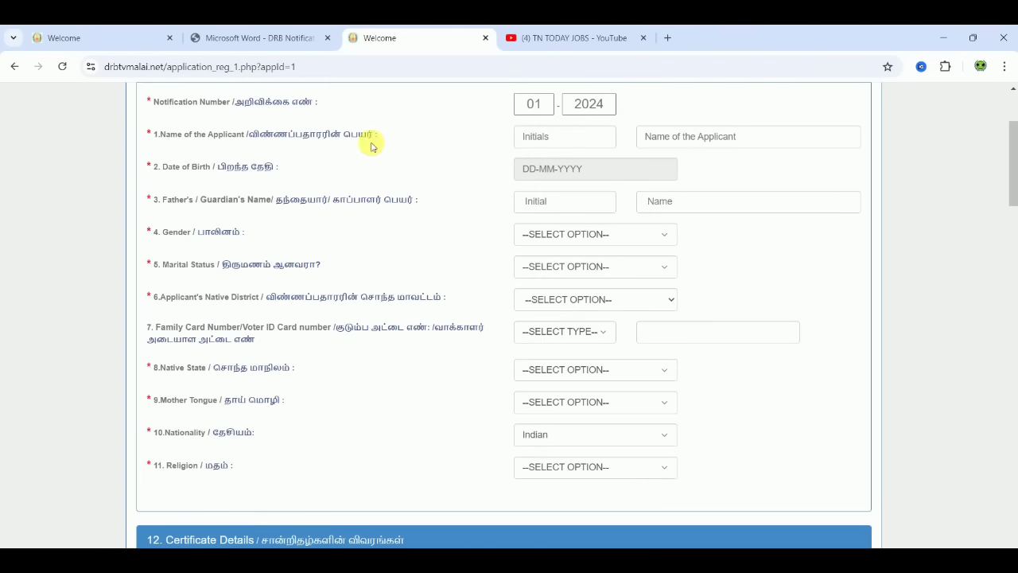
pyautogui.click(567, 147)
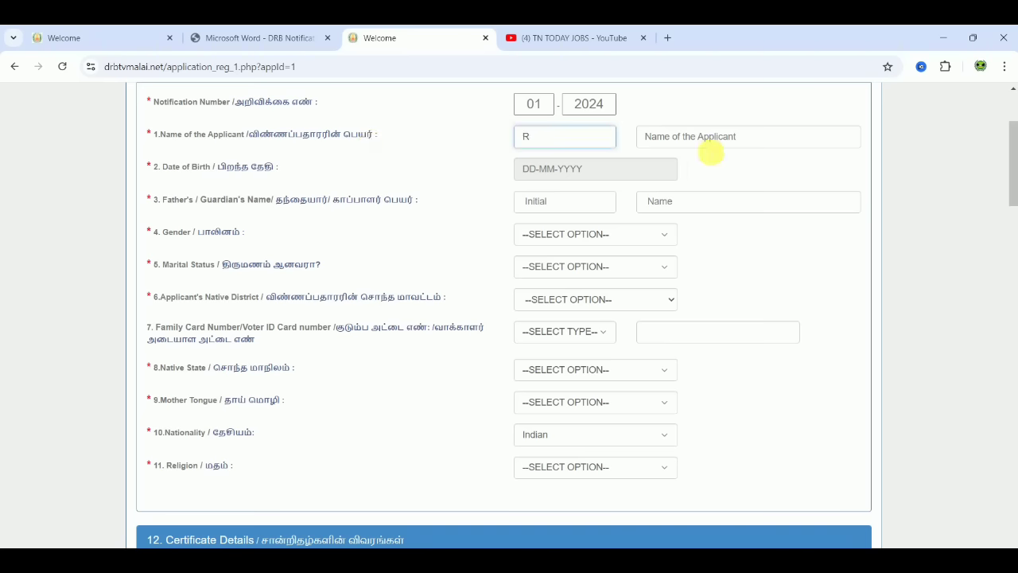
pyautogui.click(716, 137)
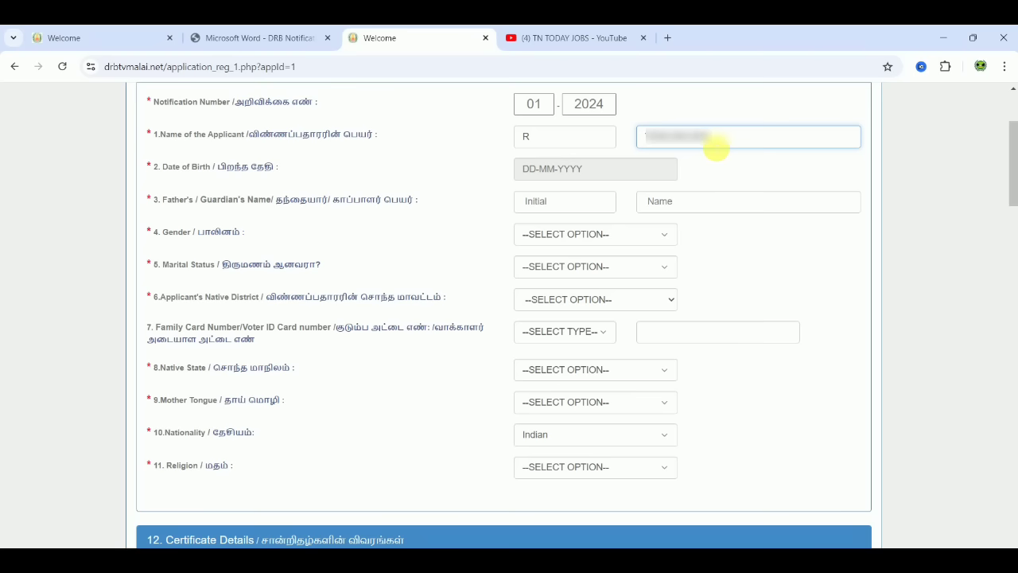
pyautogui.click(636, 168)
pyautogui.click(634, 191)
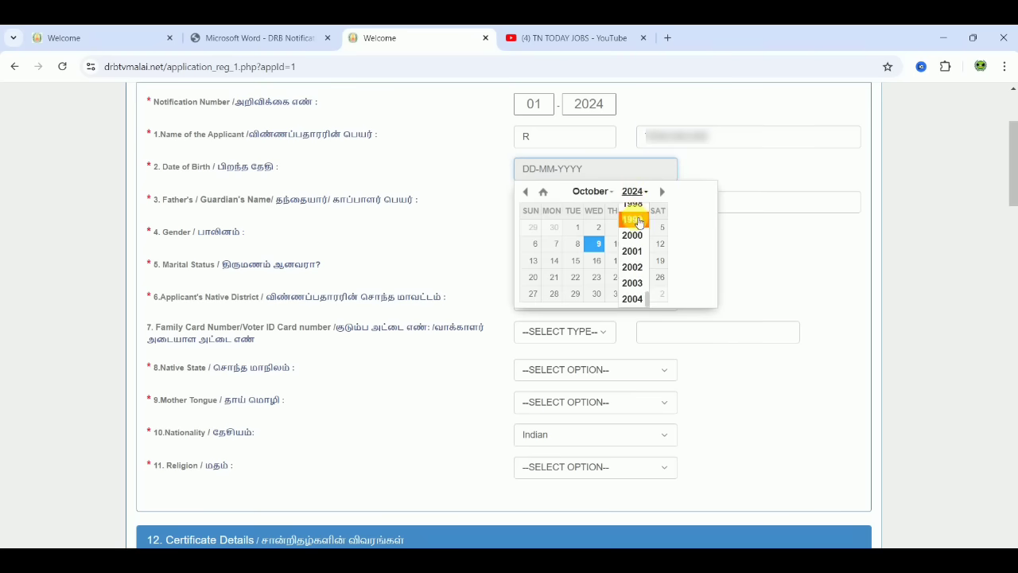
pyautogui.scroll(1, 639, 222)
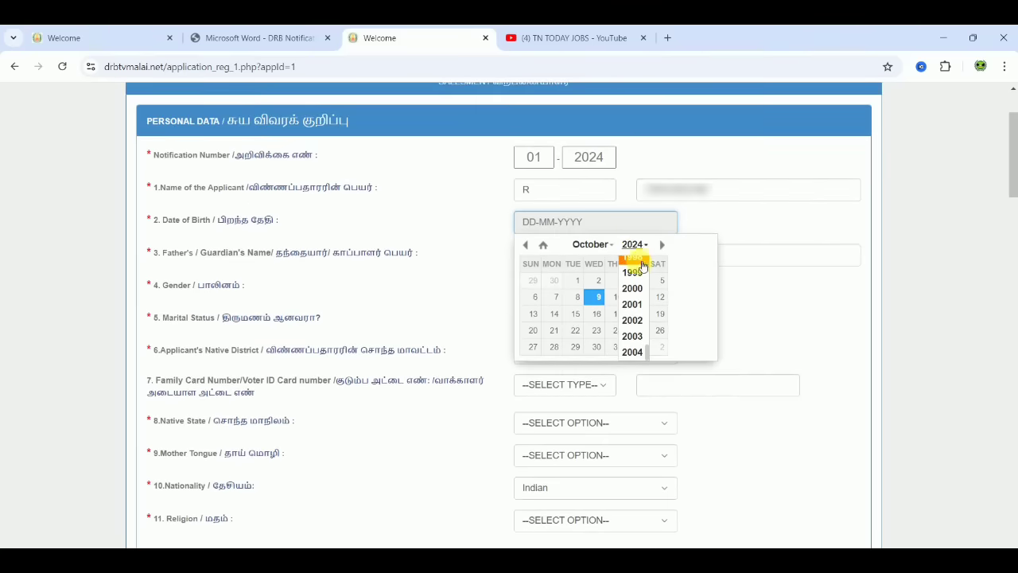
pyautogui.click(640, 261)
pyautogui.click(595, 245)
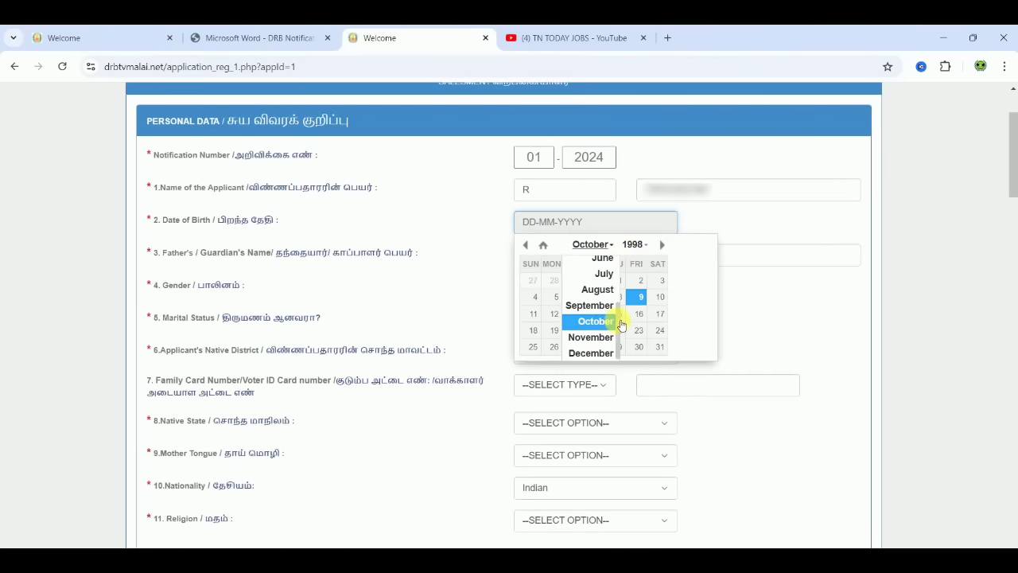
pyautogui.moveTo(620, 322); pyautogui.dragTo(620, 277)
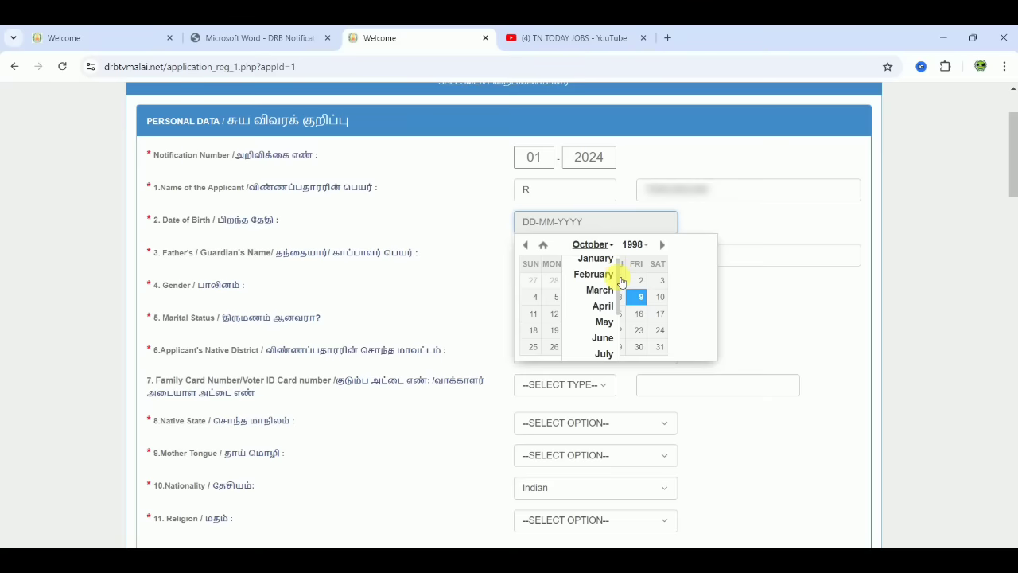
pyautogui.click(603, 310)
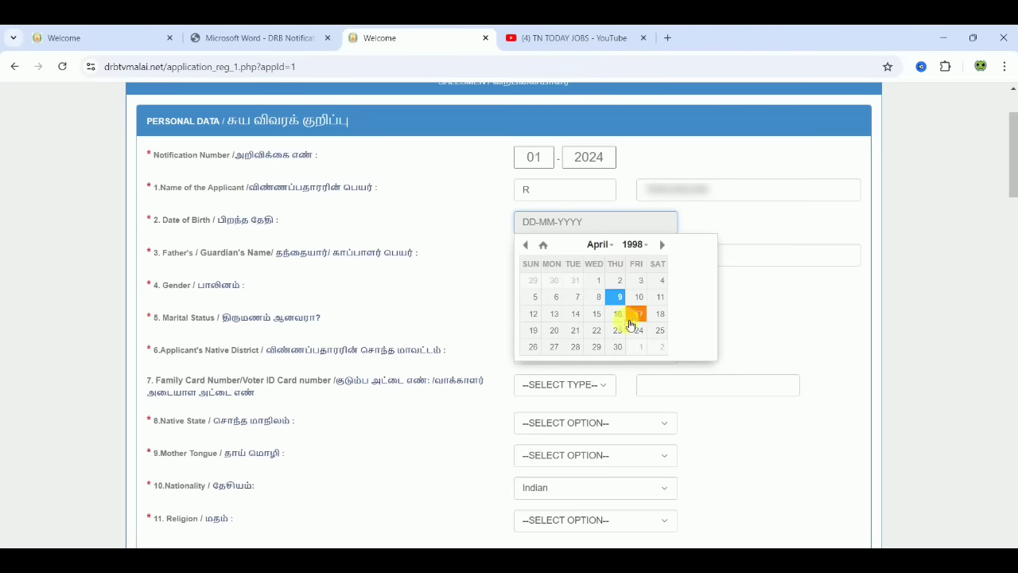
pyautogui.click(639, 330)
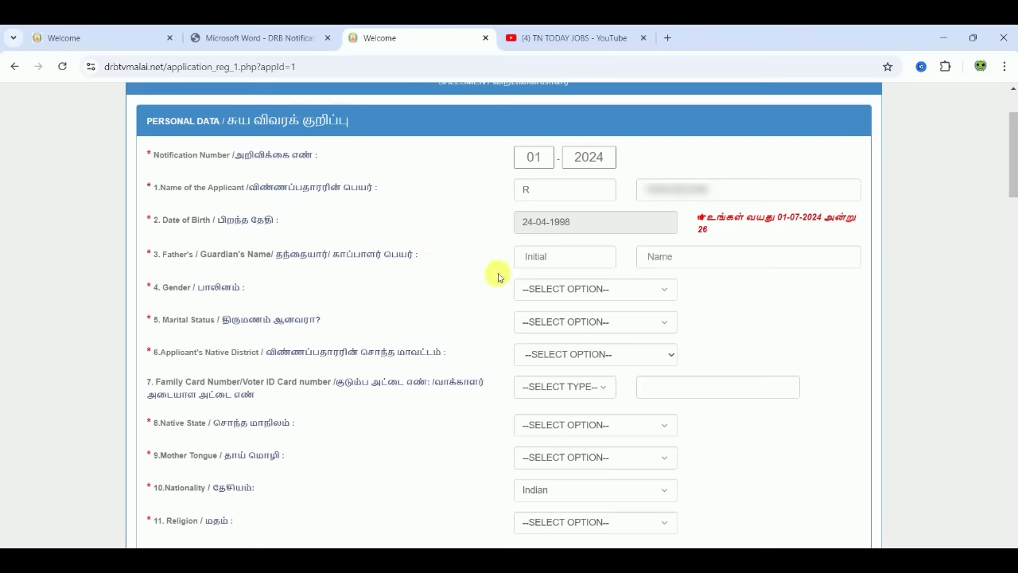
# - Enter the father's initial and name
pyautogui.click(536, 257)
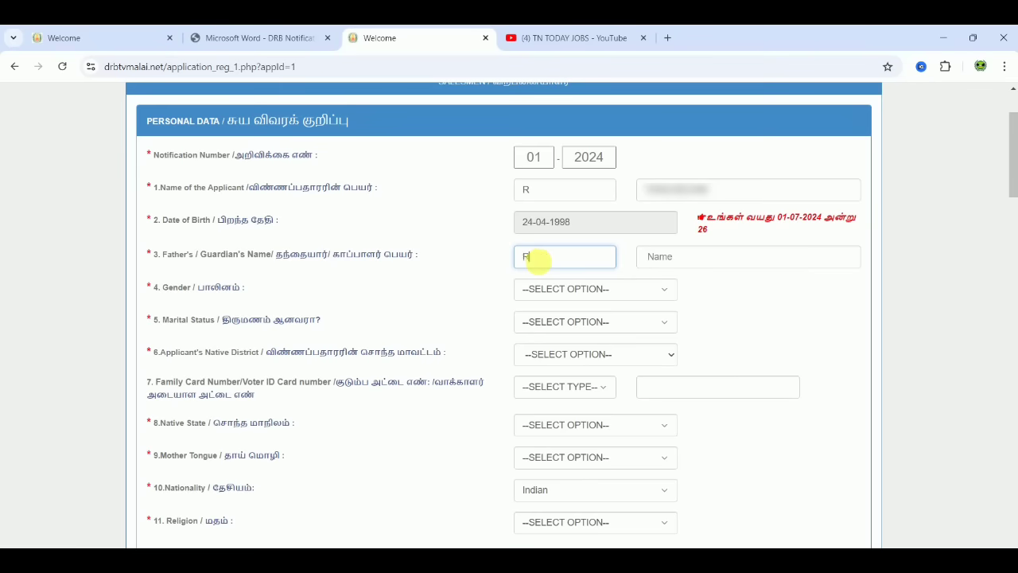
pyautogui.write('R')
pyautogui.click(710, 257)
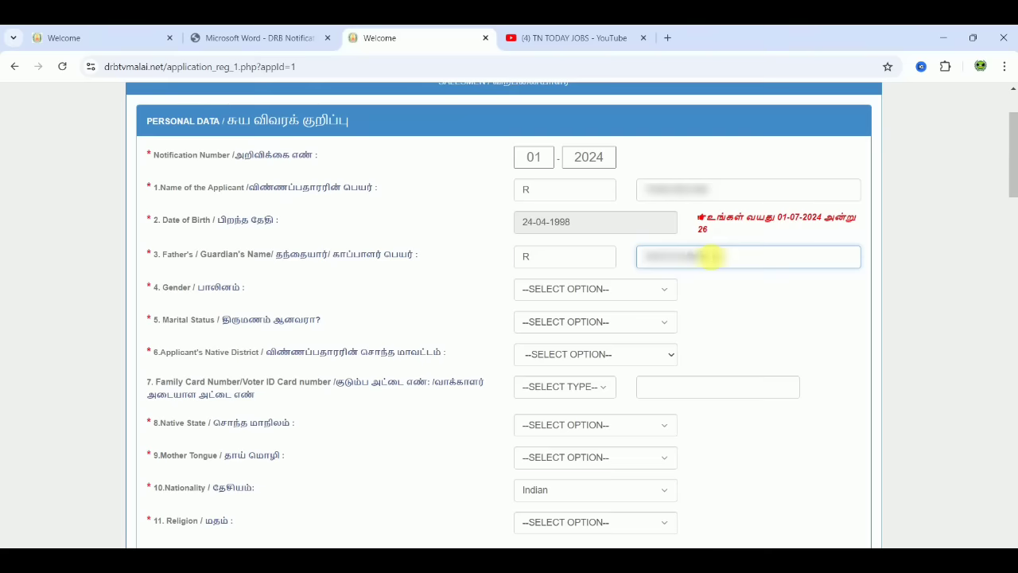
# - Set gender Male, marital status UnMarried and native district Thiruvannamalai
pyautogui.click(571, 288)
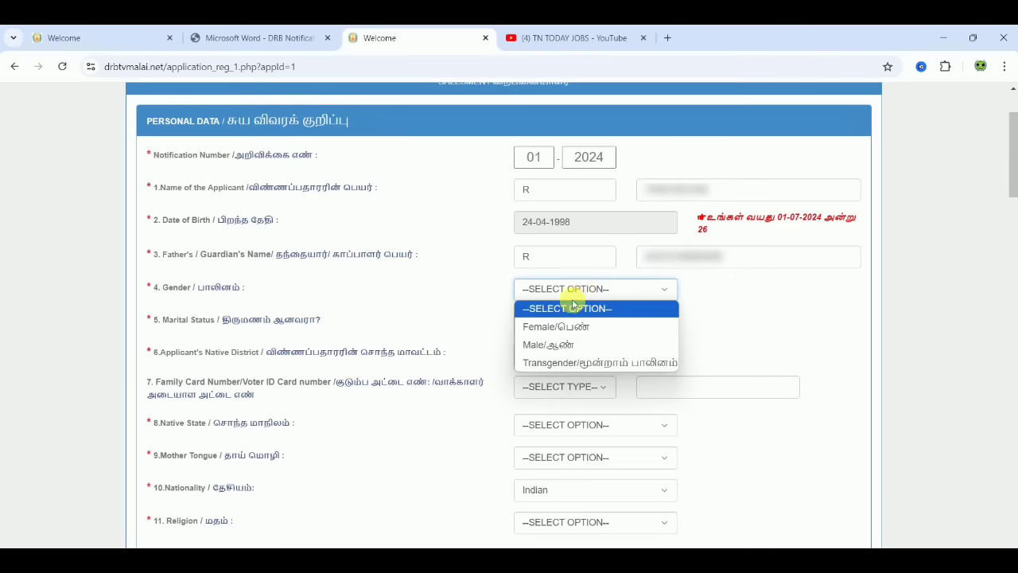
pyautogui.click(556, 345)
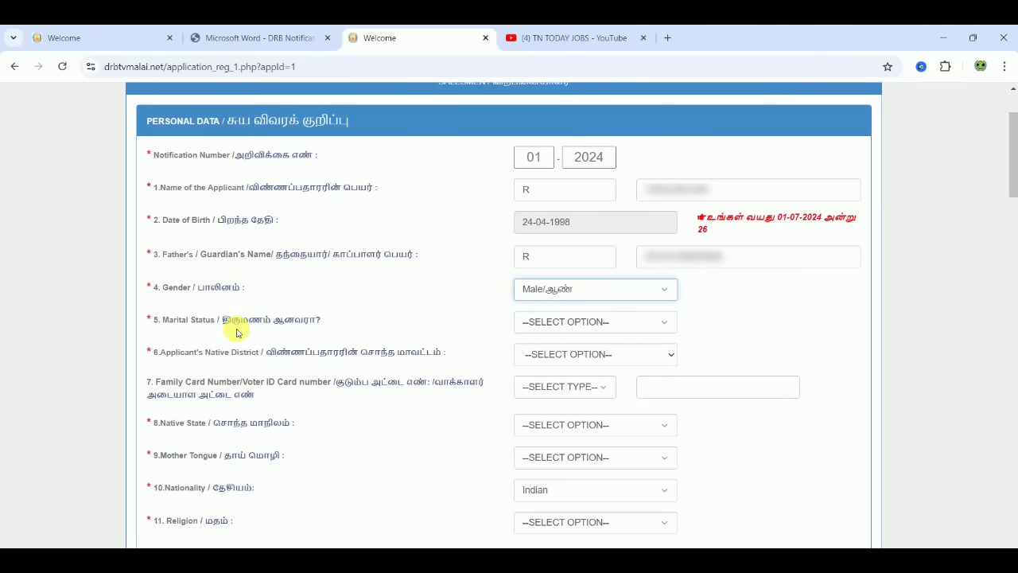
pyautogui.click(550, 335)
pyautogui.click(562, 329)
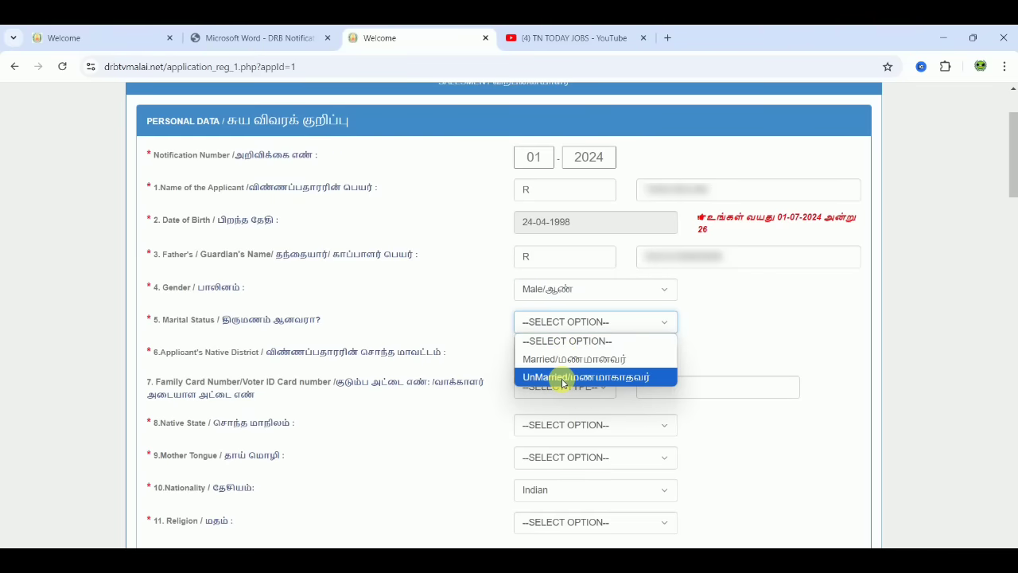
pyautogui.click(562, 381)
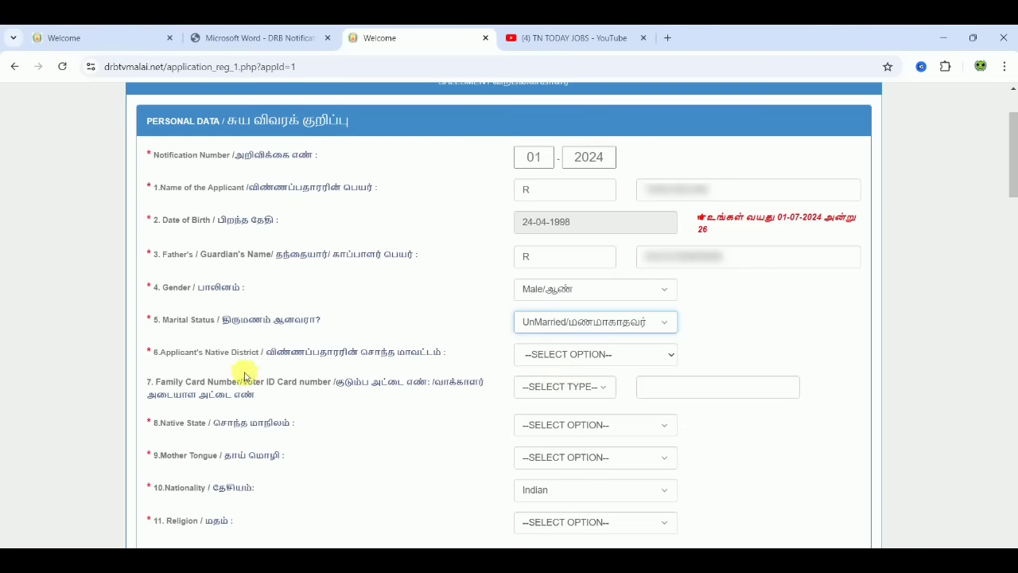
pyautogui.click(565, 358)
pyautogui.moveTo(675, 165); pyautogui.dragTo(675, 321)
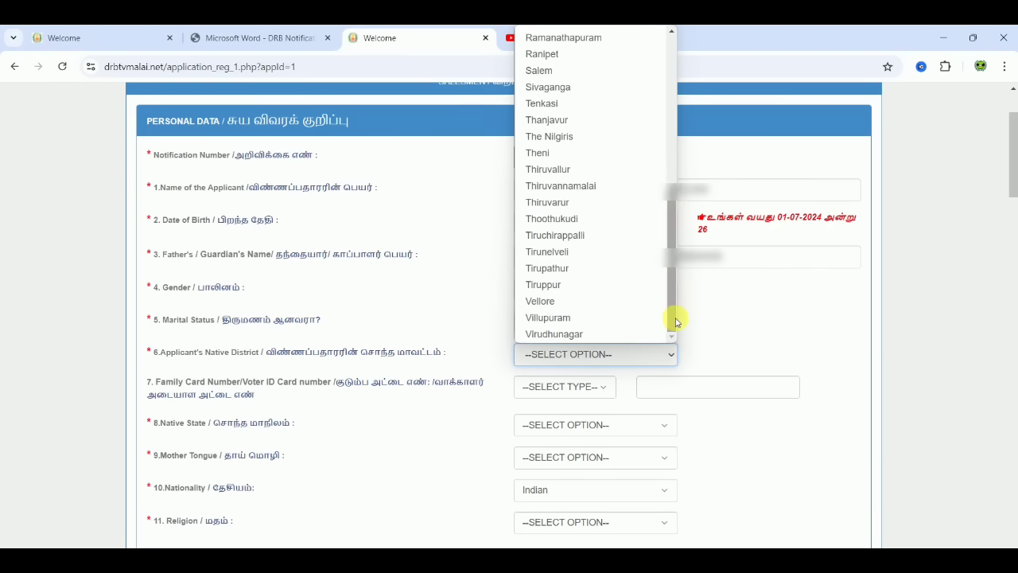
pyautogui.click(606, 190)
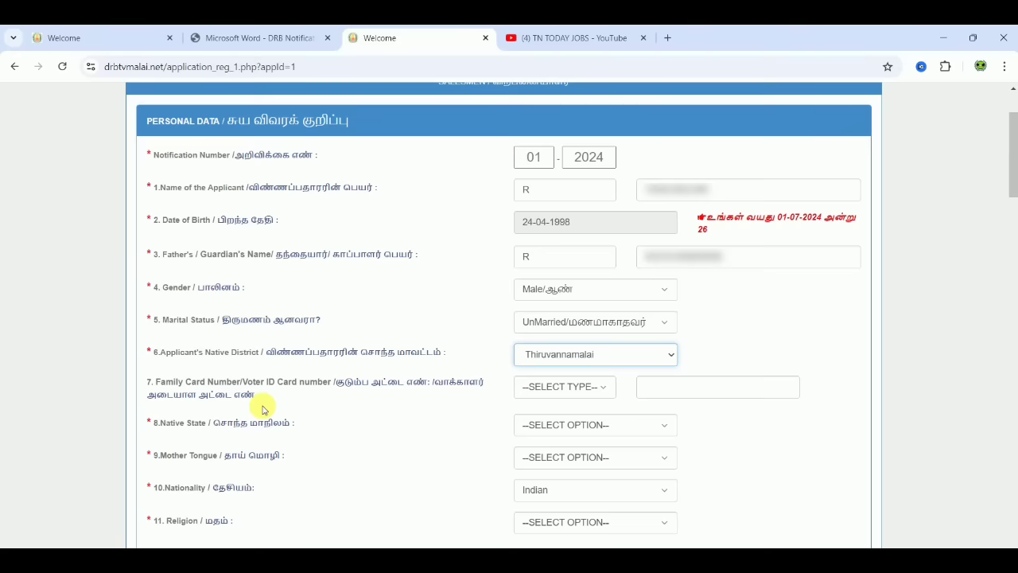
# - Choose Voter ID as the card type after trying PHH and NPHH
pyautogui.click(583, 390)
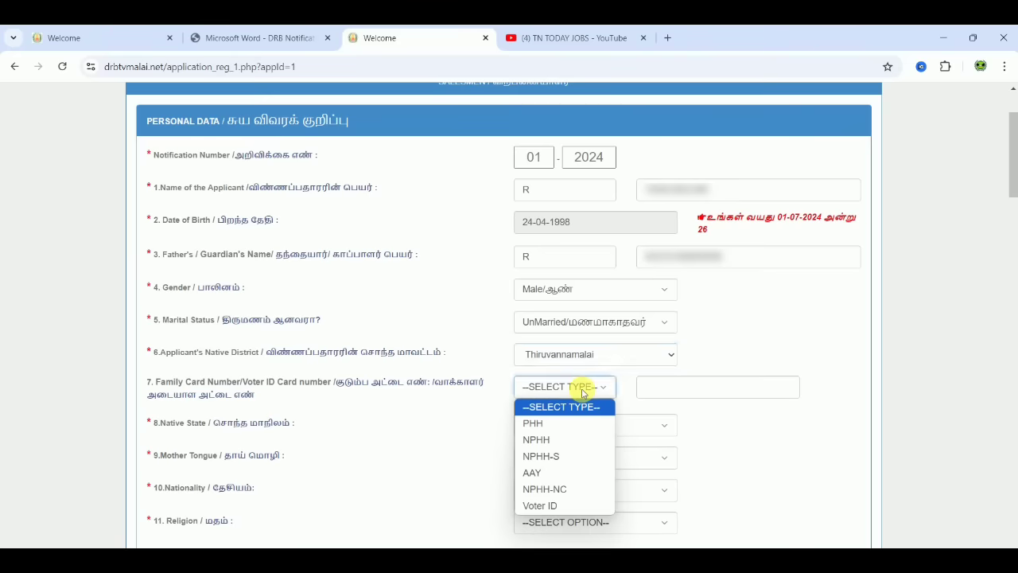
pyautogui.click(543, 424)
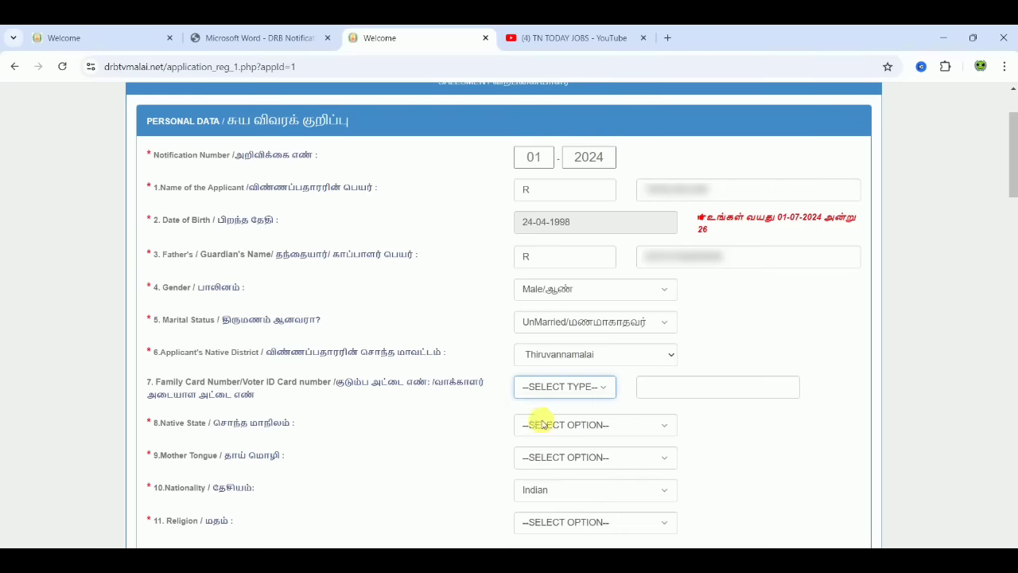
pyautogui.click(561, 388)
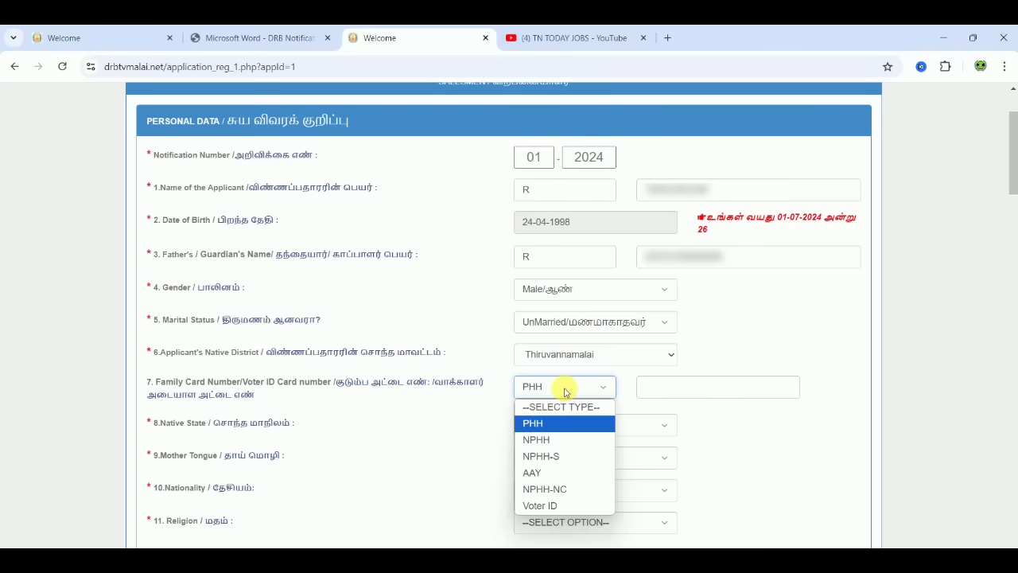
pyautogui.click(549, 440)
pyautogui.click(562, 391)
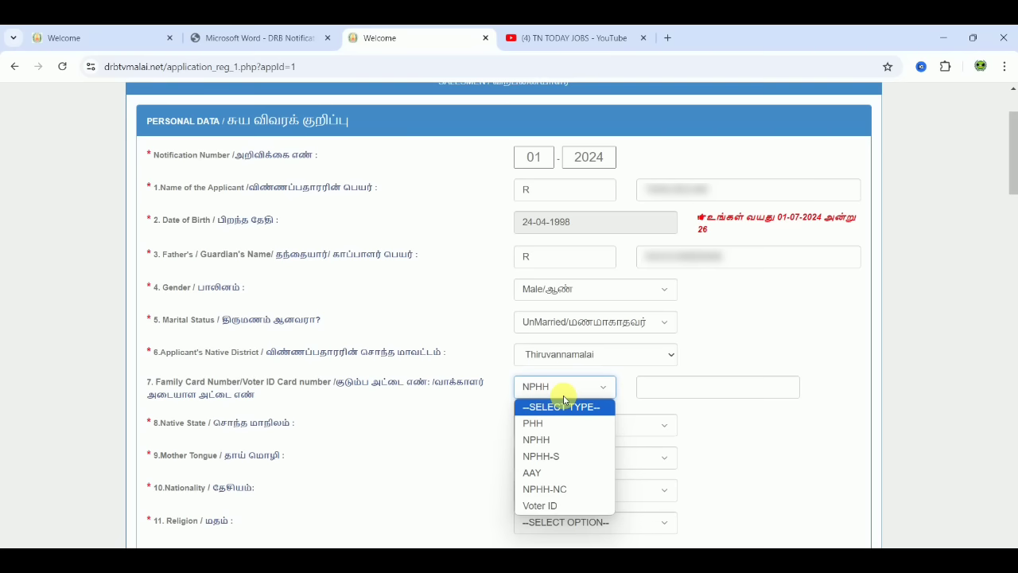
pyautogui.click(551, 506)
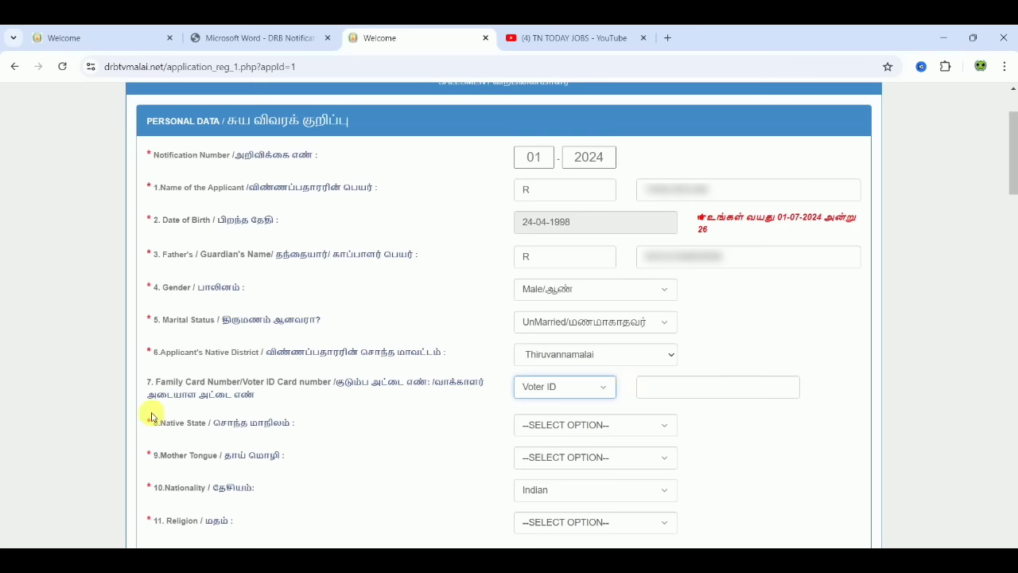
# - Set native state Tamil Nadu, district Thiruvannamalai and mother tongue TAMIL
pyautogui.click(596, 424)
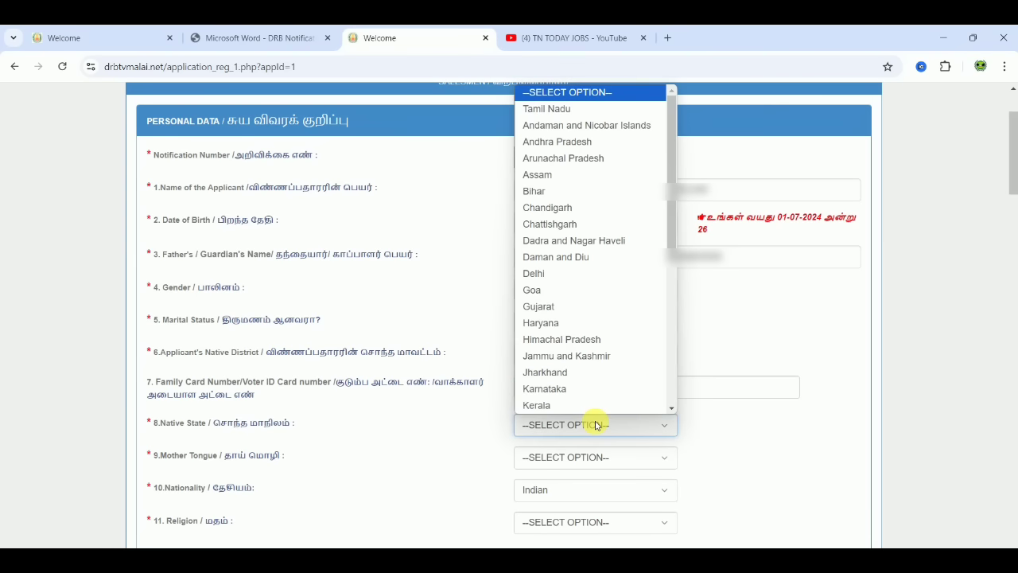
pyautogui.press('Down')
pyautogui.click(596, 424)
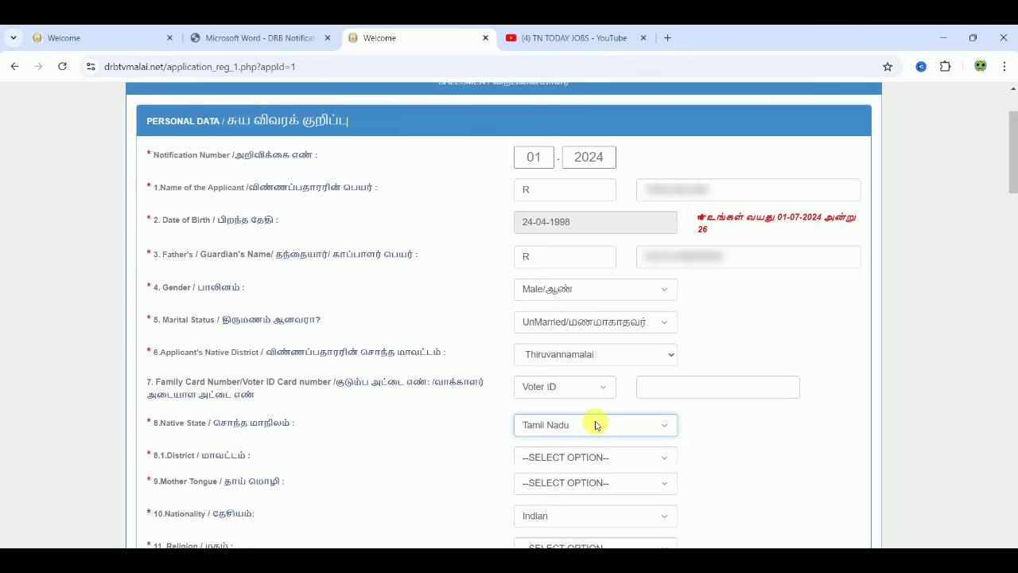
pyautogui.click(595, 459)
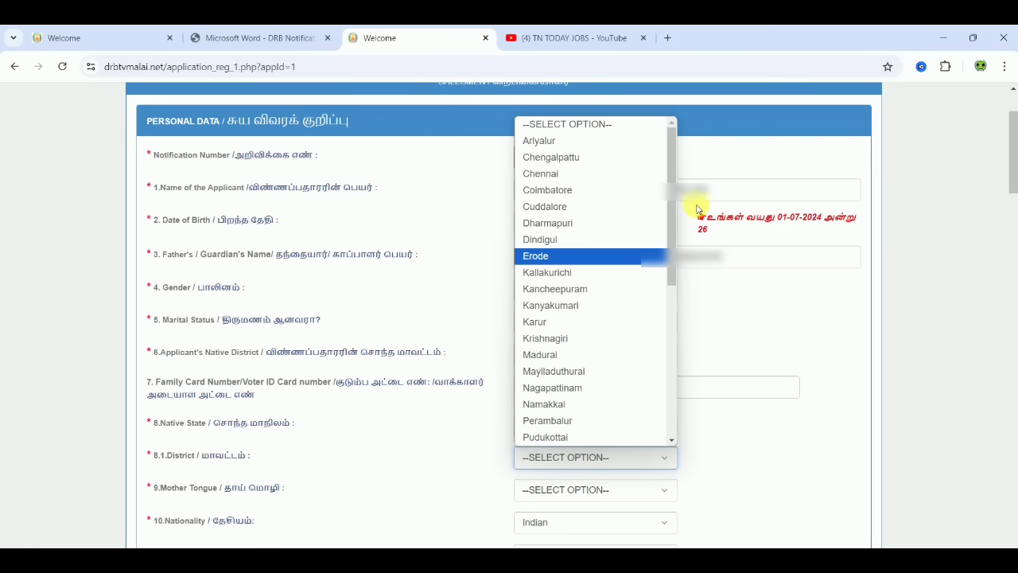
pyautogui.moveTo(671, 243); pyautogui.dragTo(675, 421)
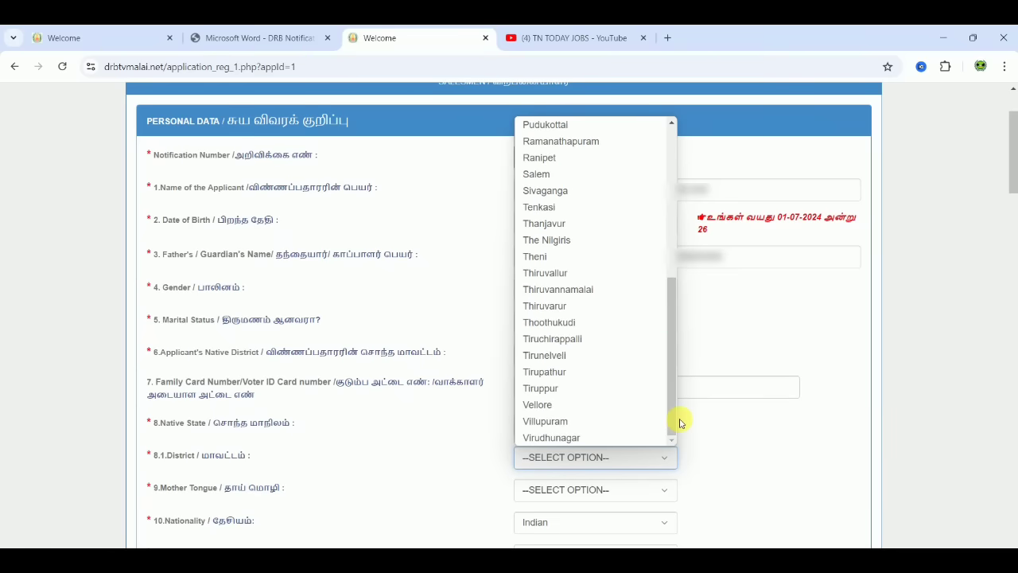
pyautogui.click(597, 293)
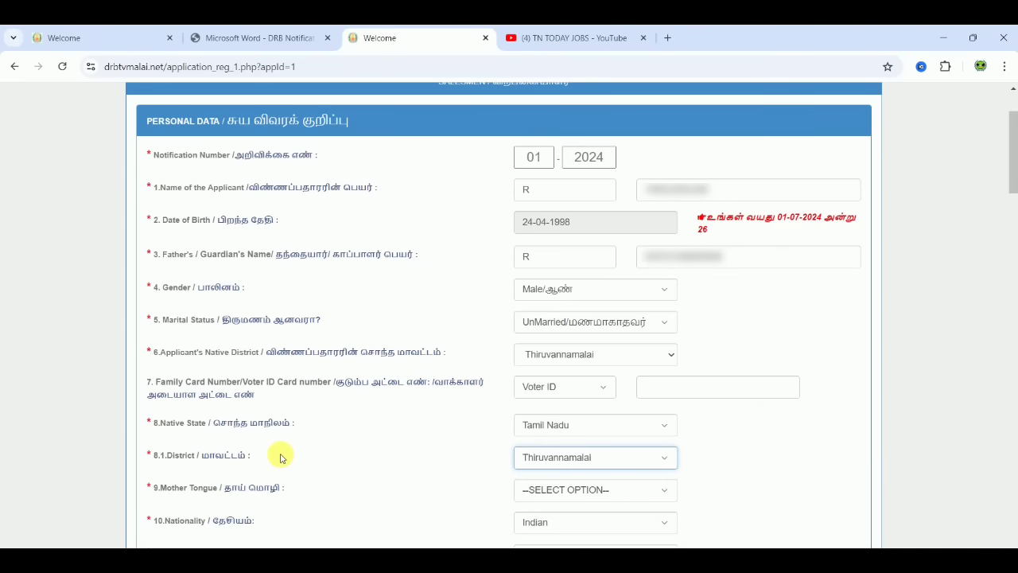
pyautogui.click(549, 490)
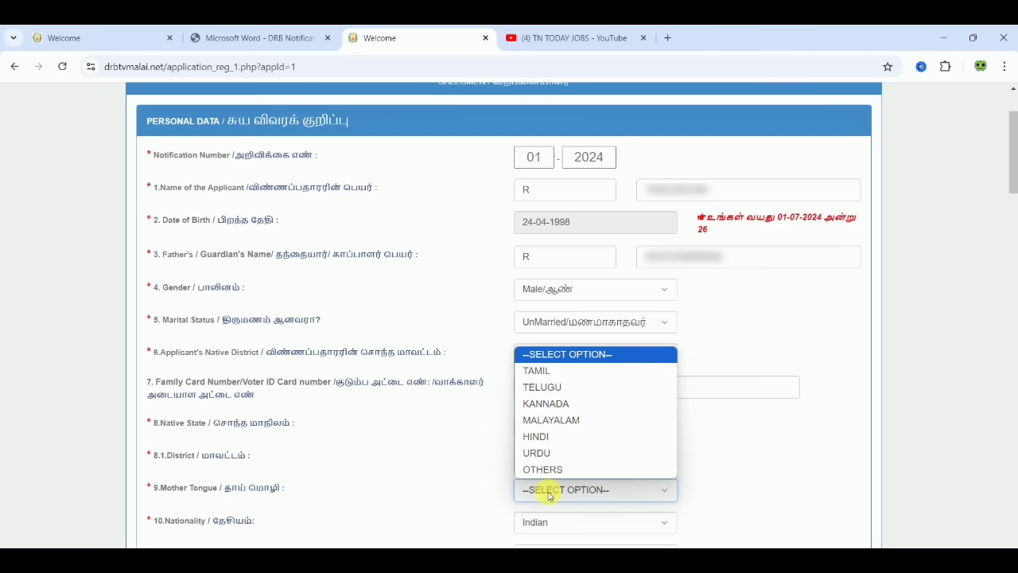
pyautogui.click(540, 372)
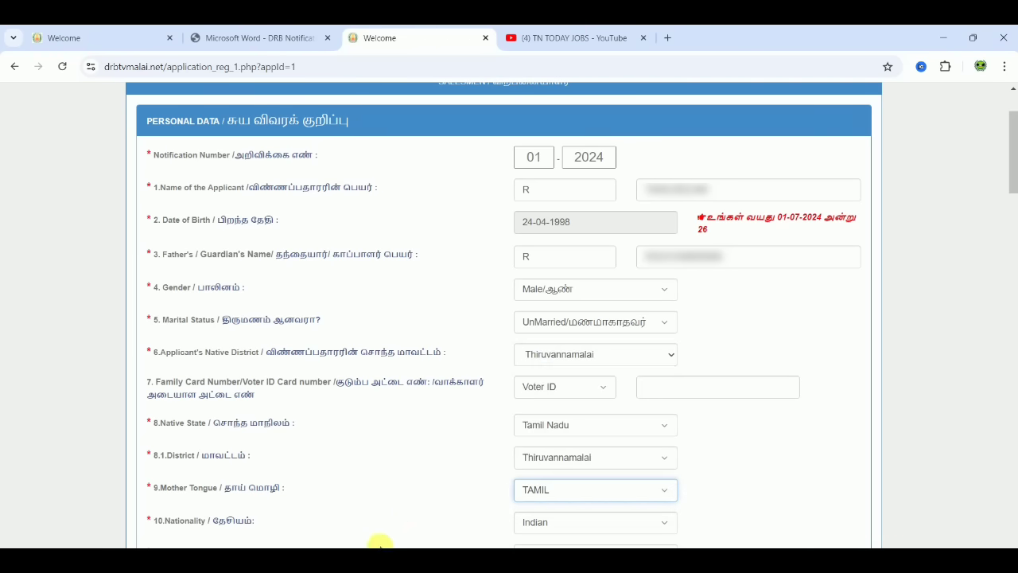
pyautogui.scroll(-5, 503, 319)
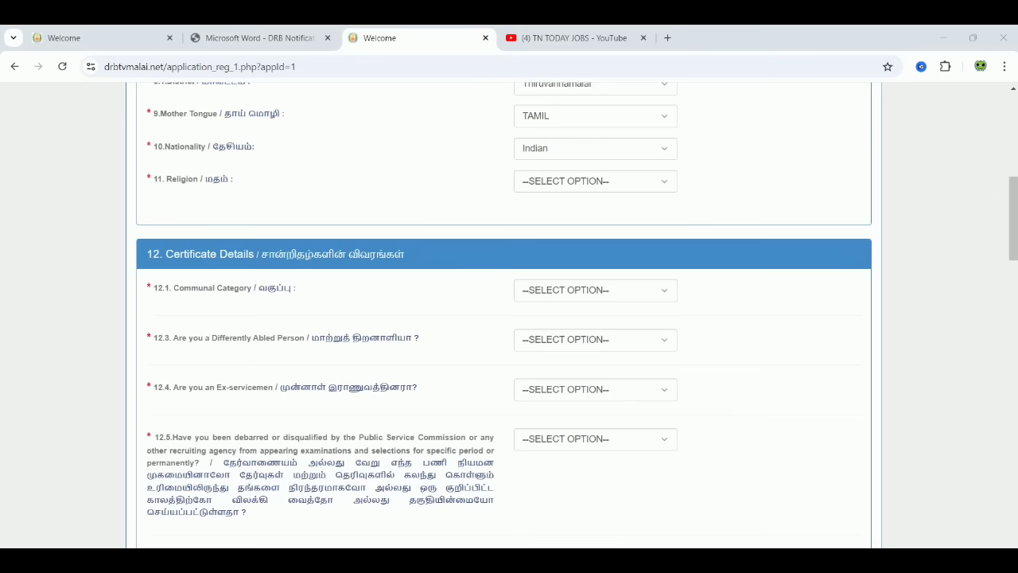
# - Keep nationality as Indian and set religion to Hindu
pyautogui.click(572, 143)
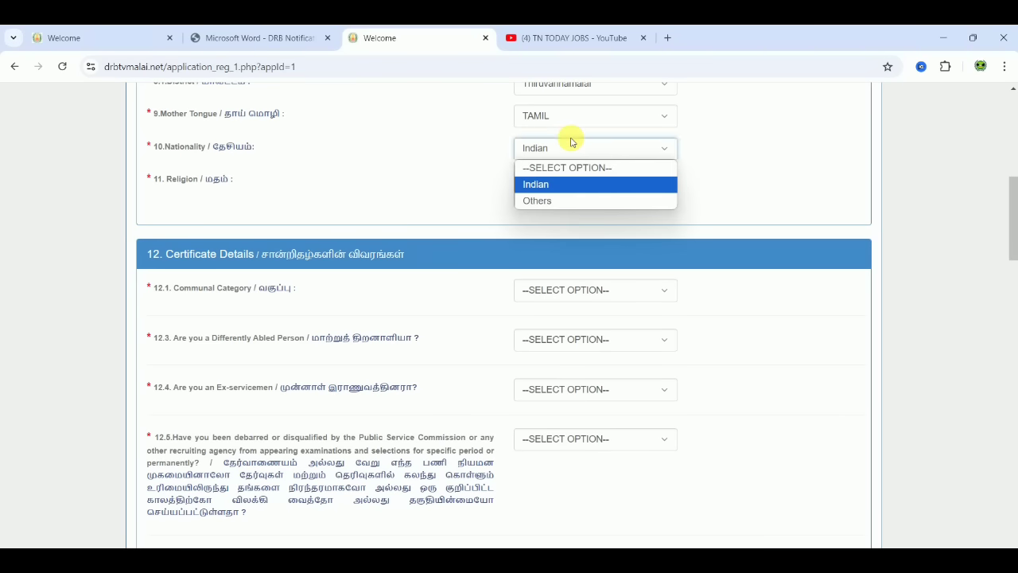
pyautogui.click(564, 184)
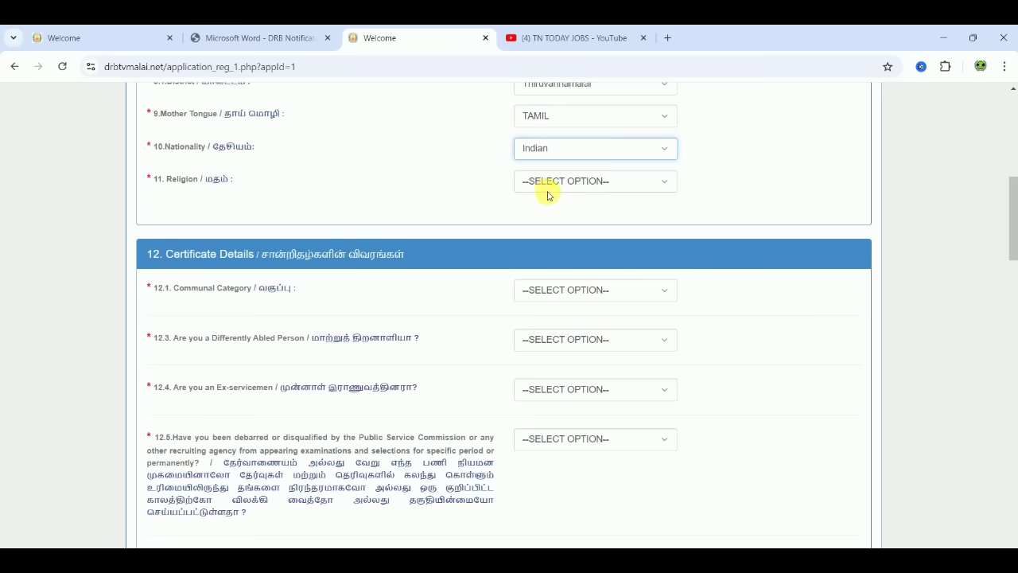
pyautogui.click(547, 187)
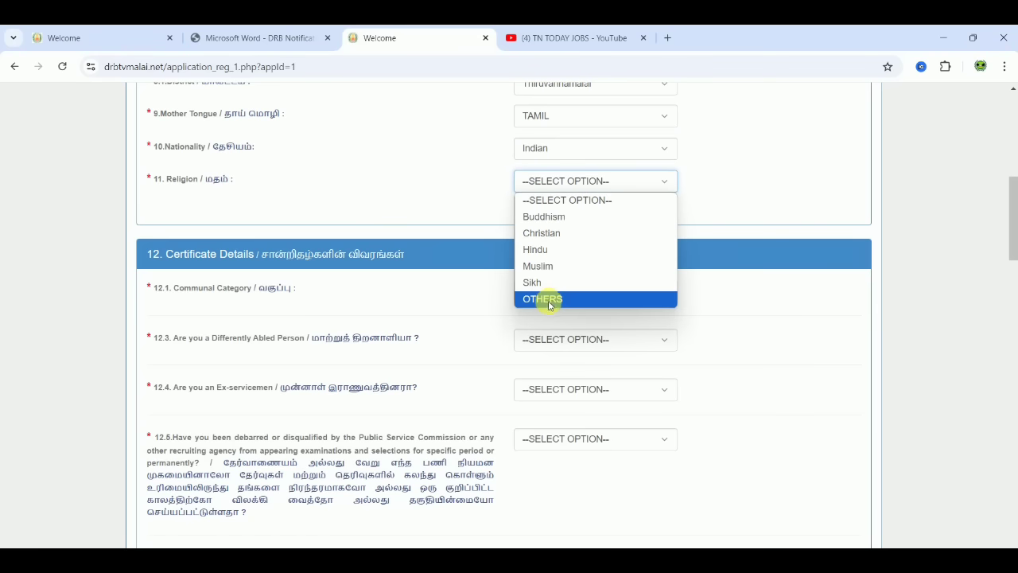
pyautogui.click(552, 250)
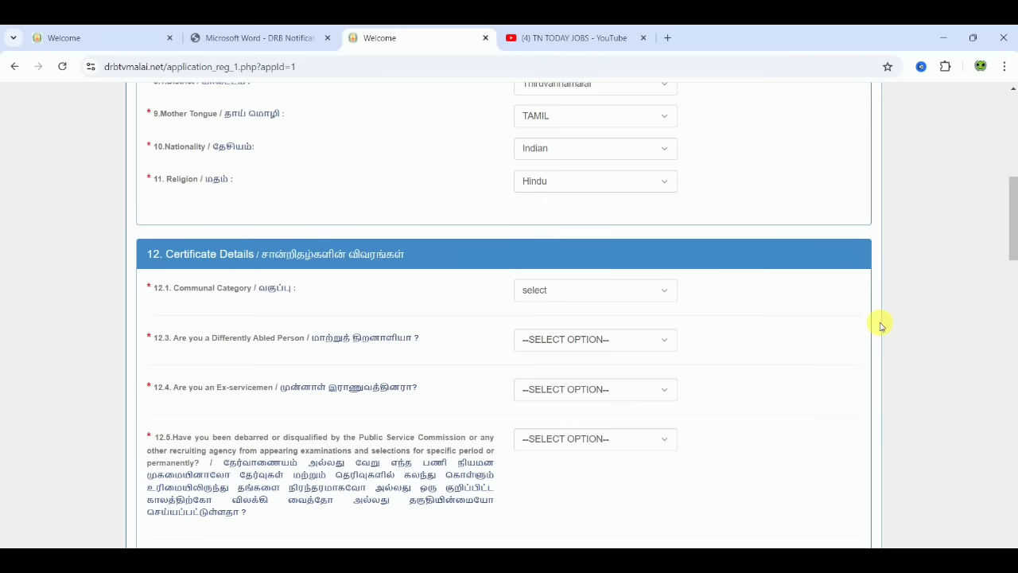
# - Set communal category Backward Class (BC) and sub-caste Gavara, Gavarai and Vadugar via 'gav'
pyautogui.scroll(-1, 881, 326)
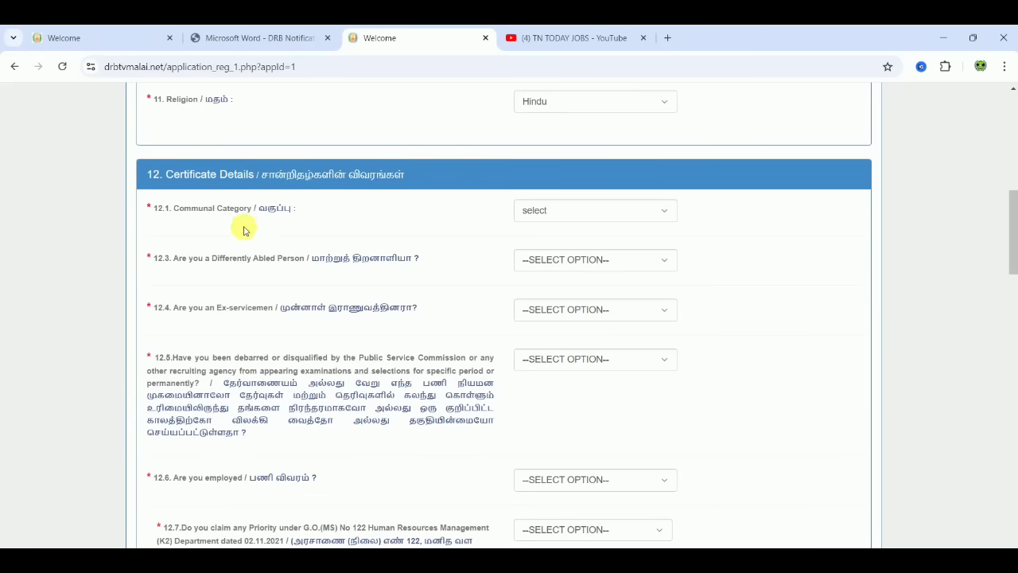
pyautogui.click(549, 216)
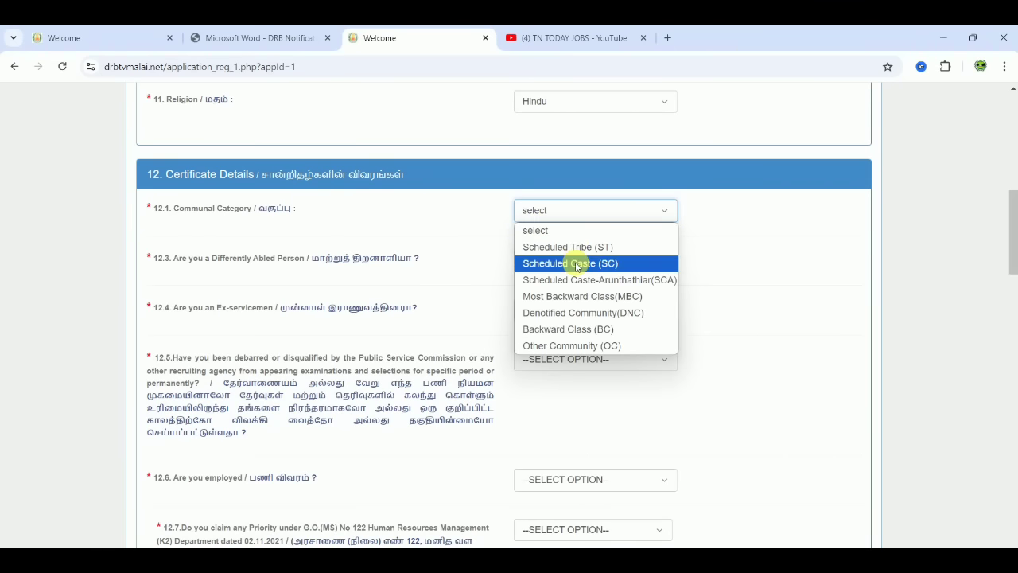
pyautogui.click(580, 328)
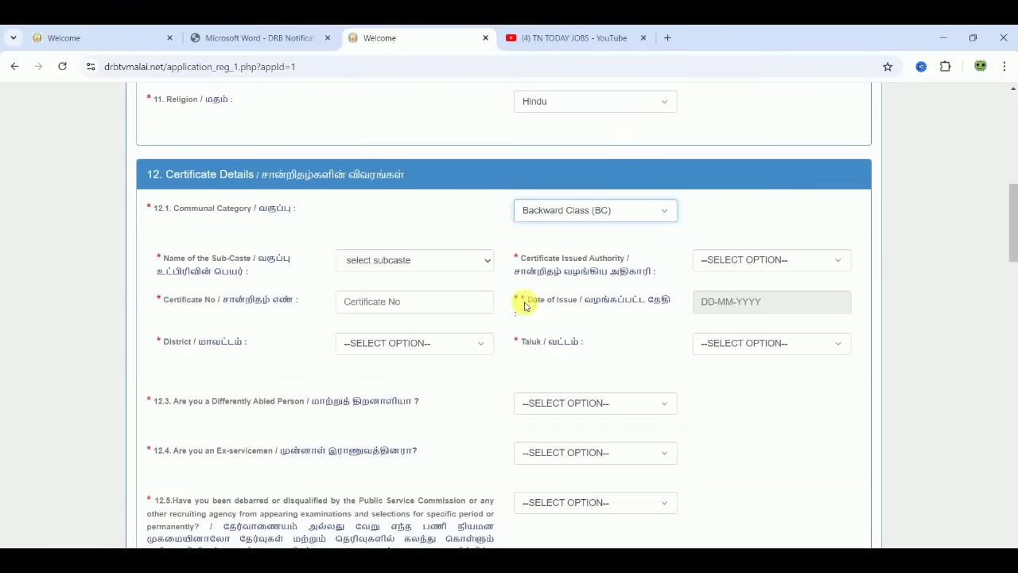
pyautogui.click(390, 265)
pyautogui.write('gav')
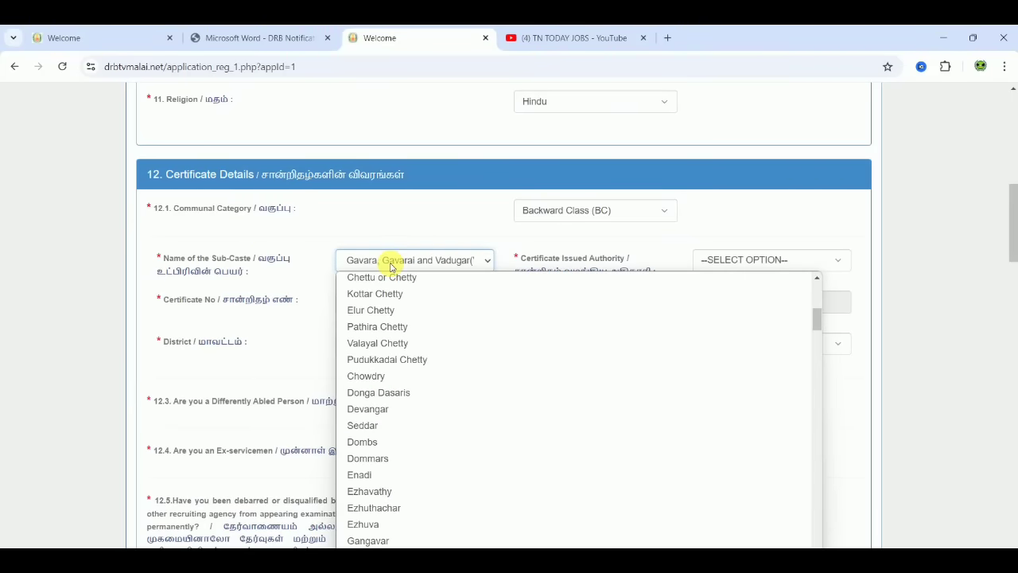
pyautogui.press('Return')
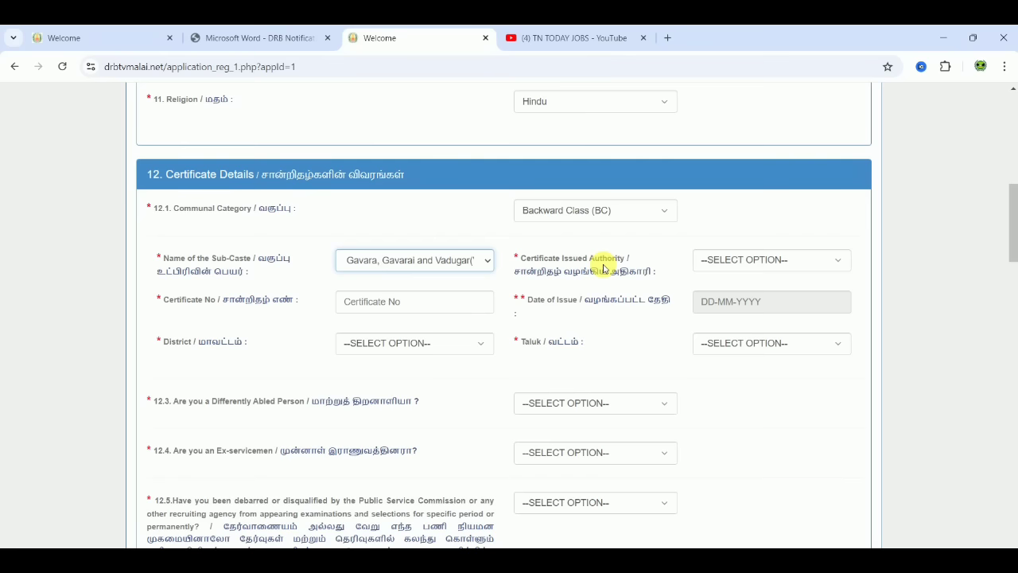
pyautogui.click(783, 268)
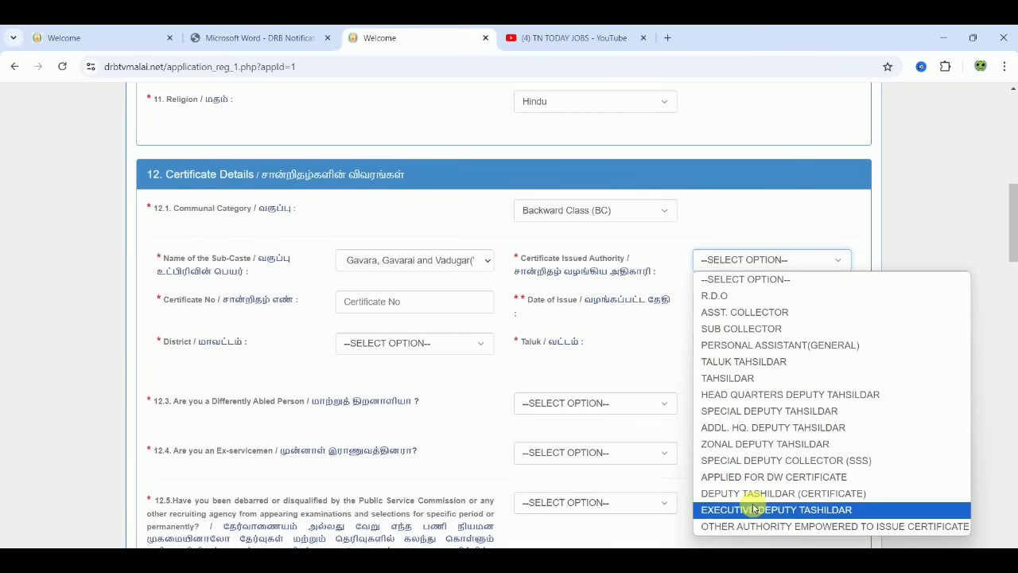
# - Choose Zonal Deputy Tahsildar as issuing authority and enter the certificate number
pyautogui.click(758, 450)
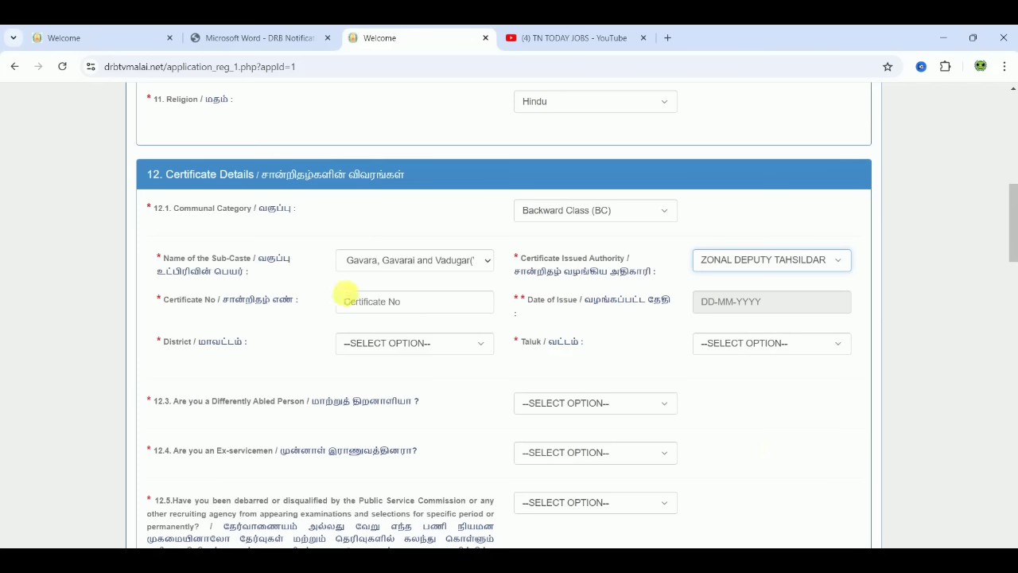
pyautogui.click(369, 309)
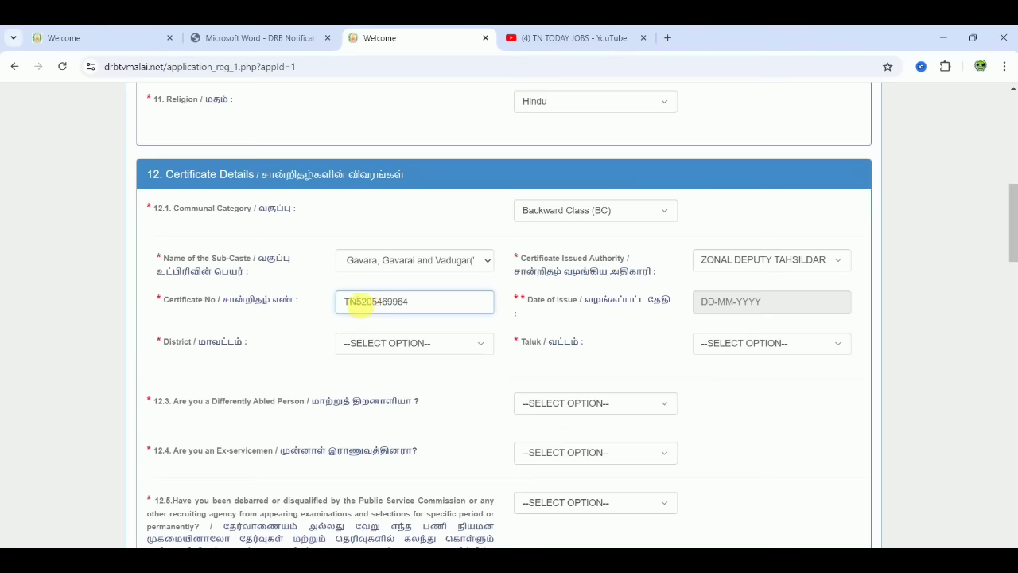
# - Set the certificate's date of issue to 12-07-2019
pyautogui.click(800, 309)
pyautogui.click(811, 324)
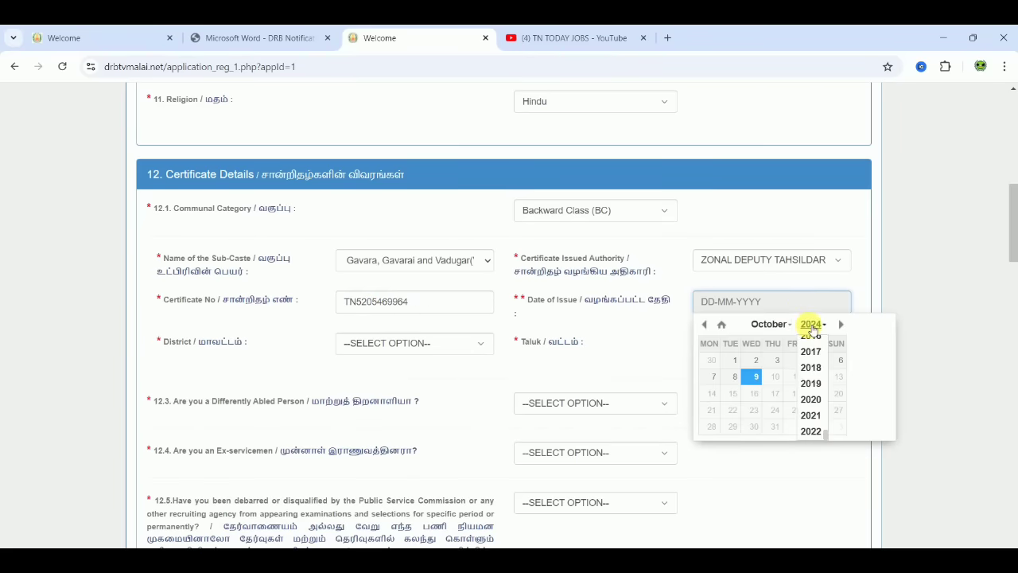
pyautogui.click(816, 382)
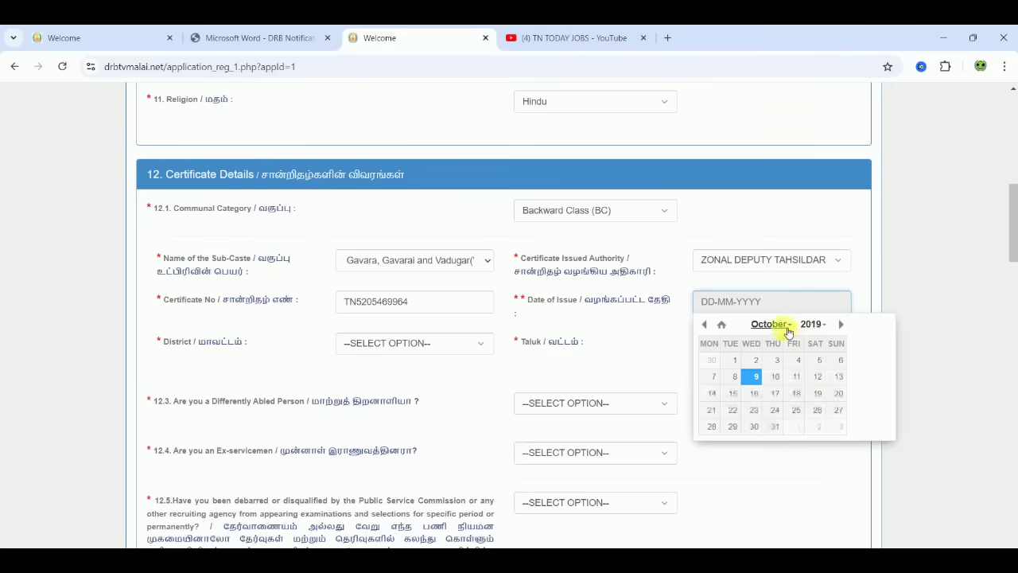
pyautogui.click(771, 324)
pyautogui.click(785, 358)
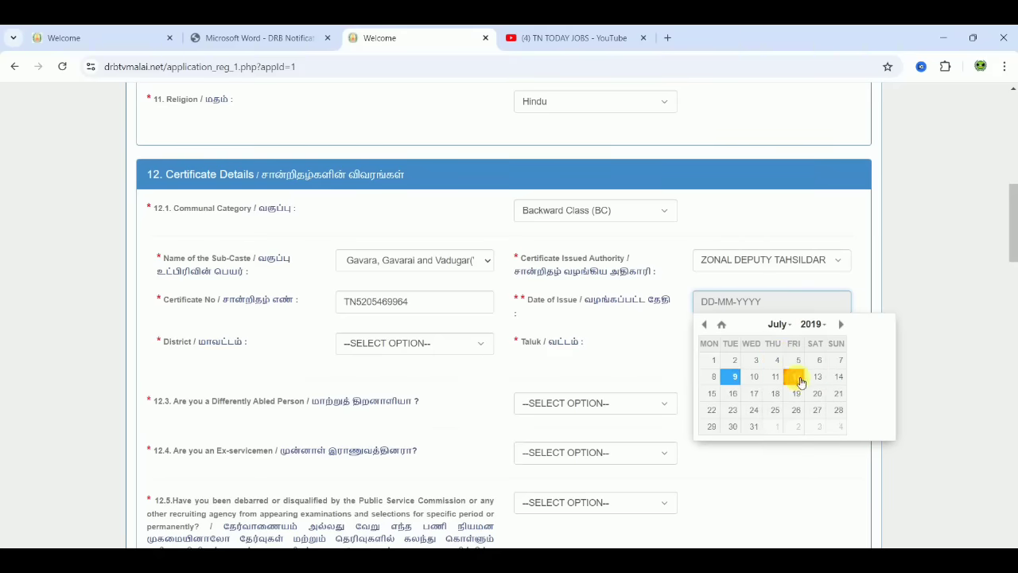
pyautogui.click(796, 378)
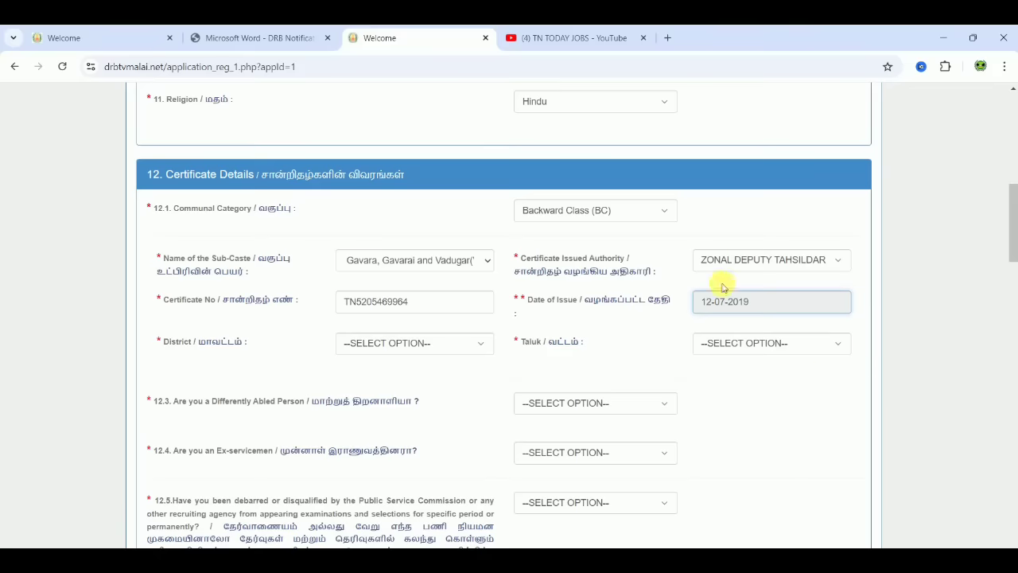
# - Set the certificate district to Thiruvannamalai and taluk to Thandramet
pyautogui.click(390, 343)
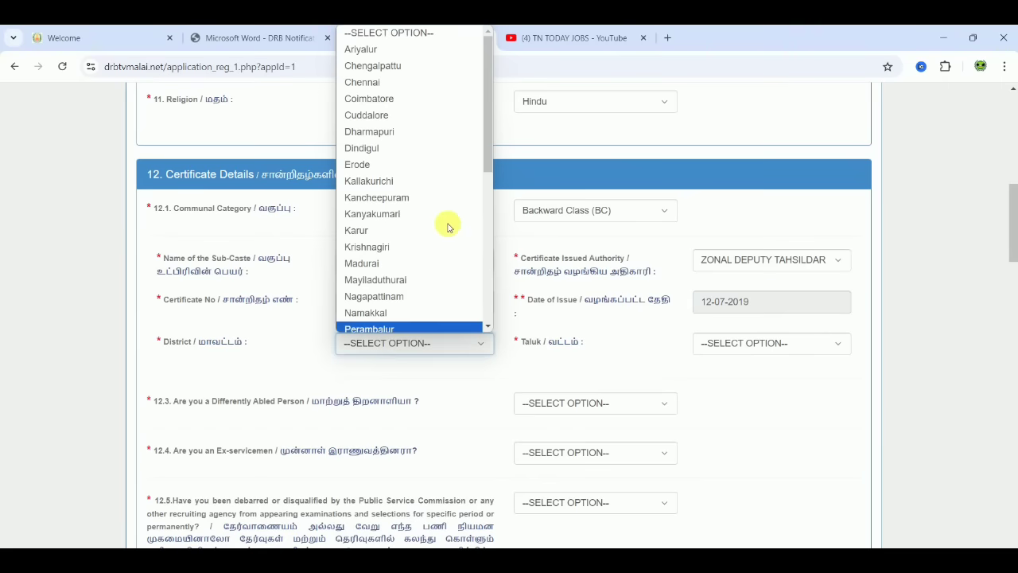
pyautogui.moveTo(486, 143); pyautogui.dragTo(552, 318)
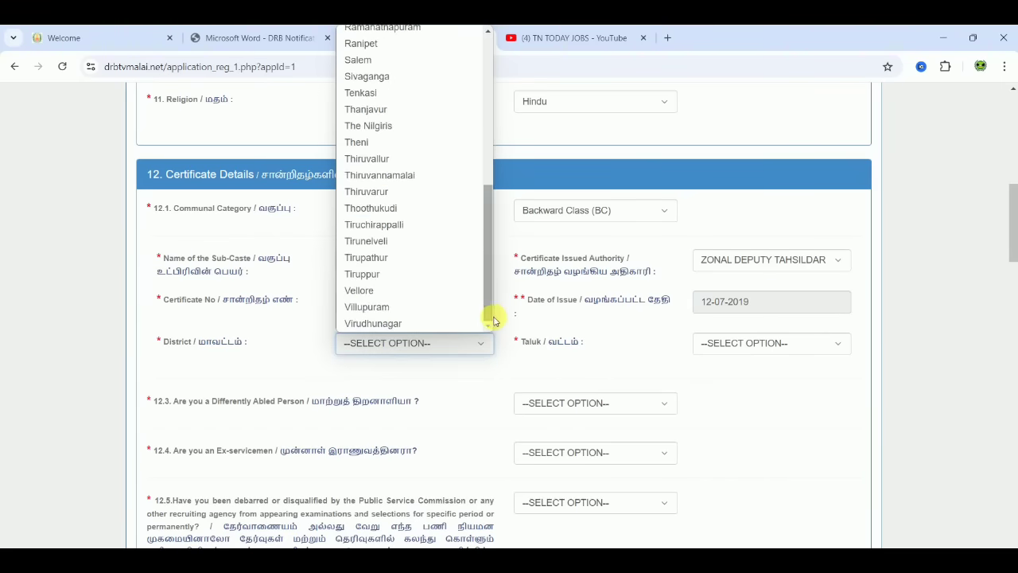
pyautogui.click(414, 176)
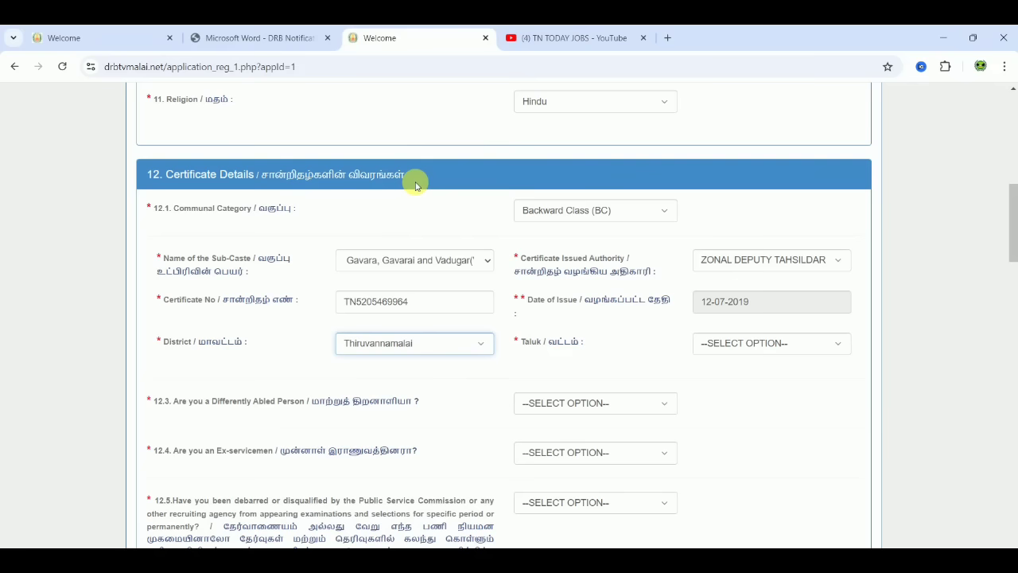
pyautogui.click(780, 342)
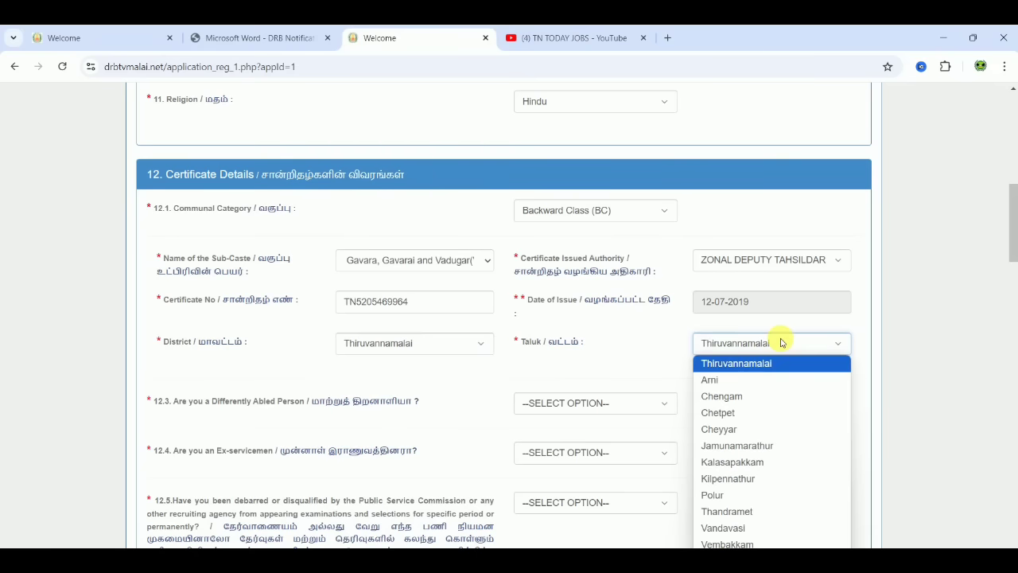
pyautogui.click(740, 510)
pyautogui.click(785, 443)
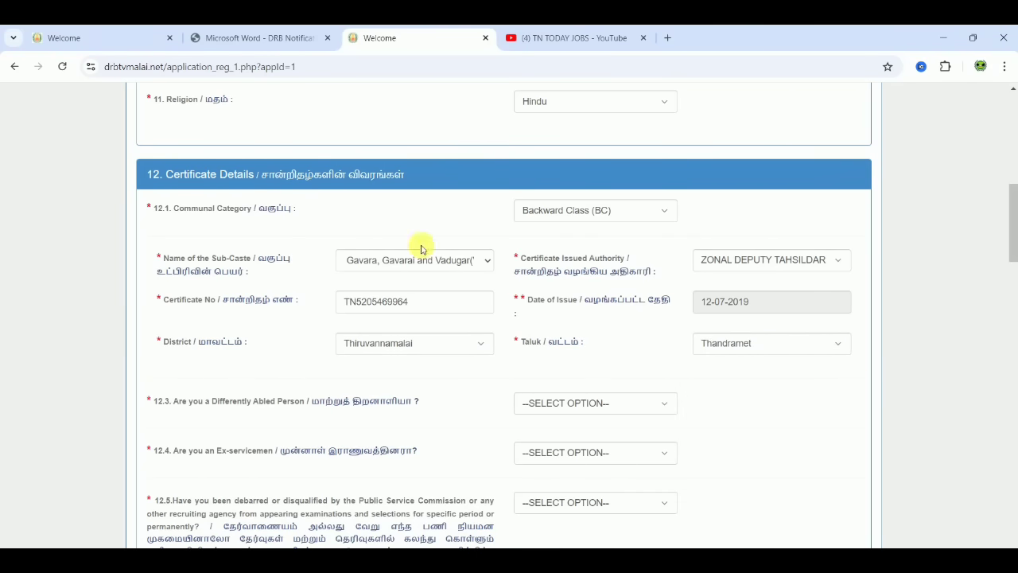
pyautogui.moveTo(1014, 198); pyautogui.dragTo(1013, 253)
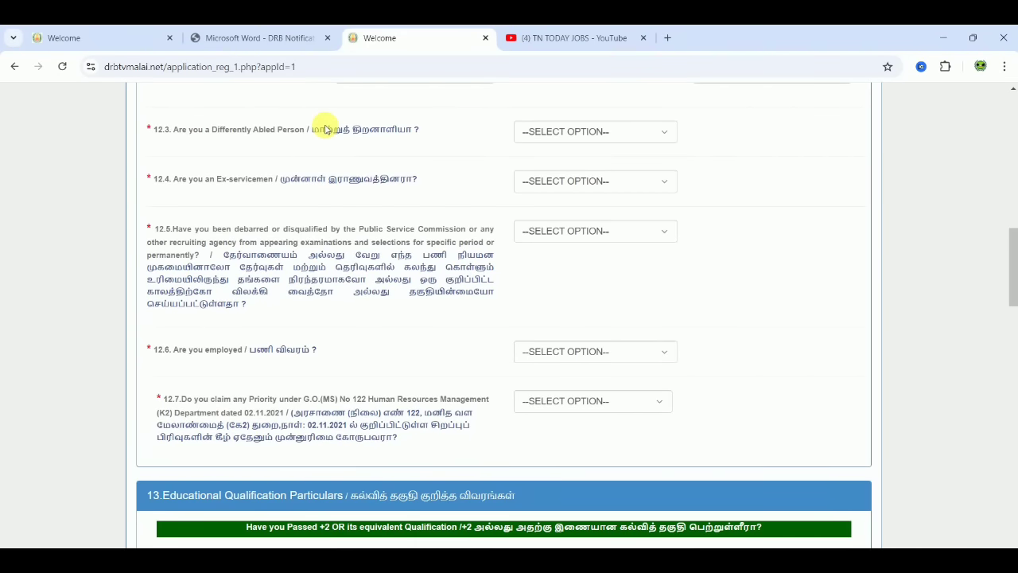
# - Answer No to the differently-abled question after briefly choosing Yes
pyautogui.click(593, 131)
pyautogui.click(566, 169)
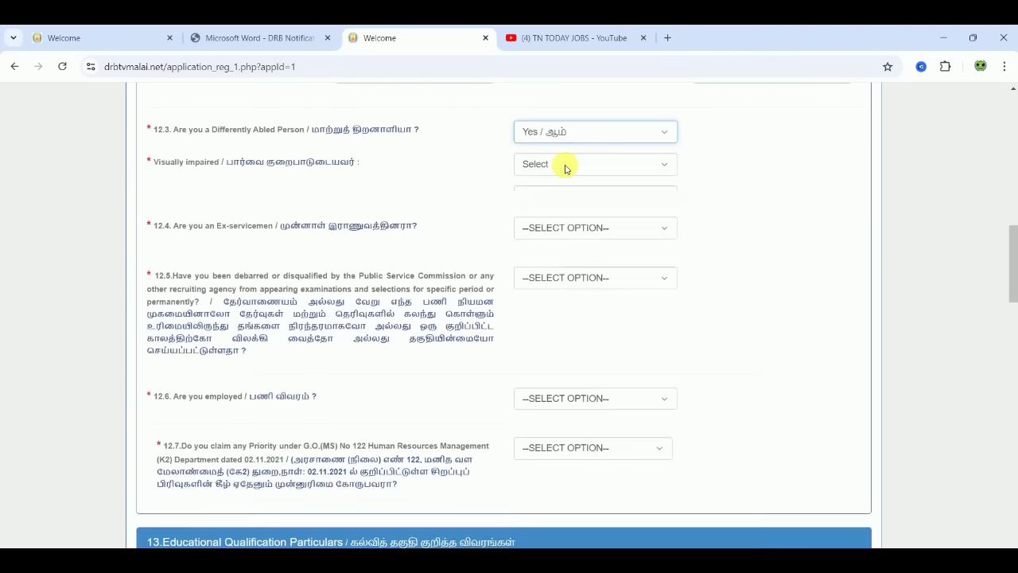
pyautogui.click(565, 165)
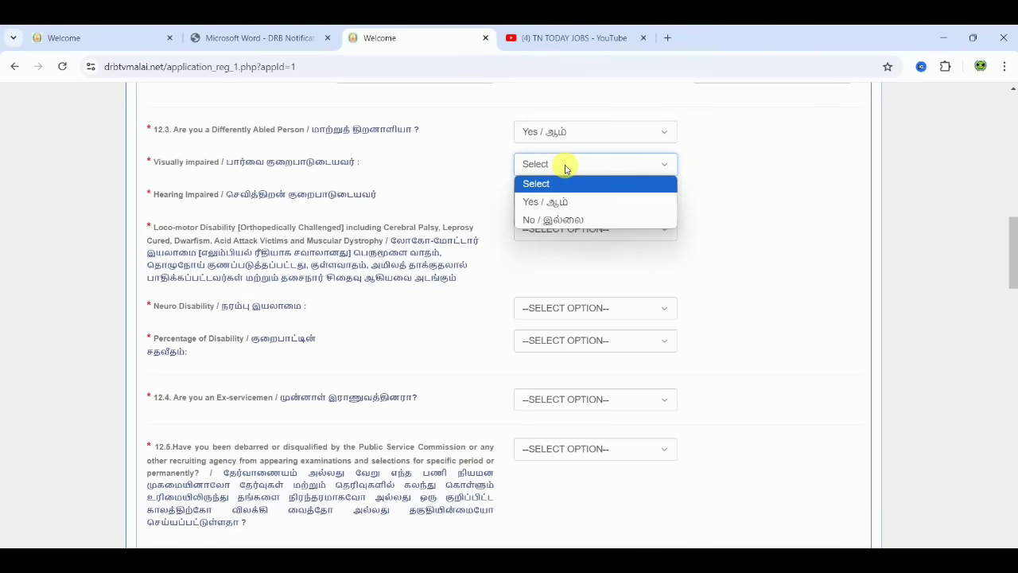
pyautogui.click(732, 207)
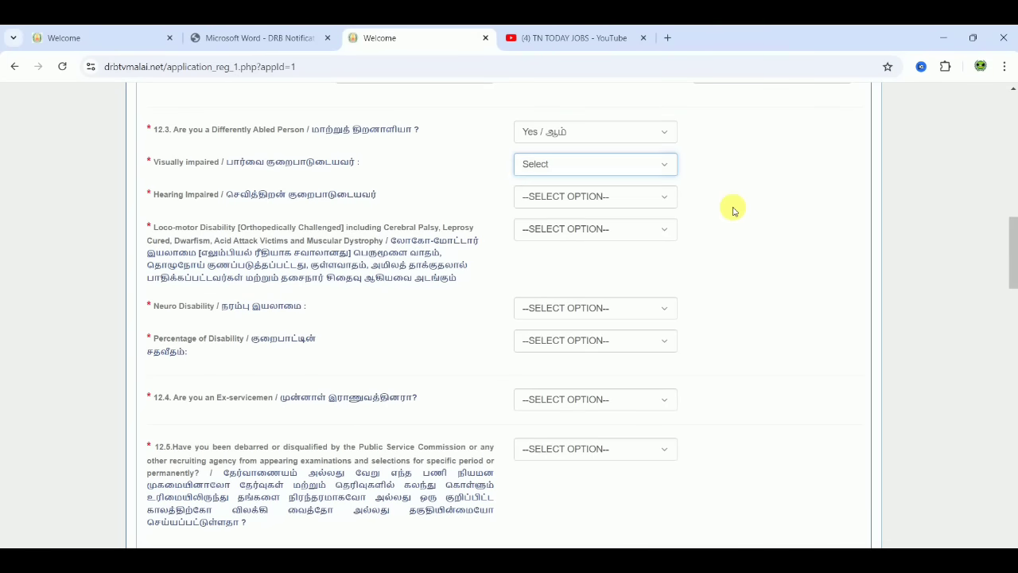
pyautogui.click(575, 231)
pyautogui.click(795, 283)
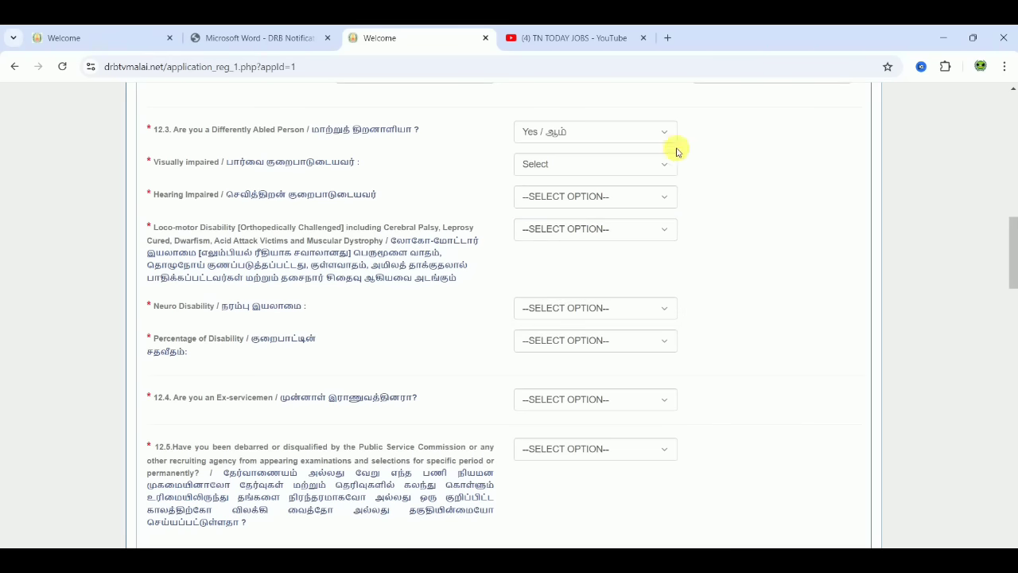
pyautogui.click(656, 136)
pyautogui.click(584, 186)
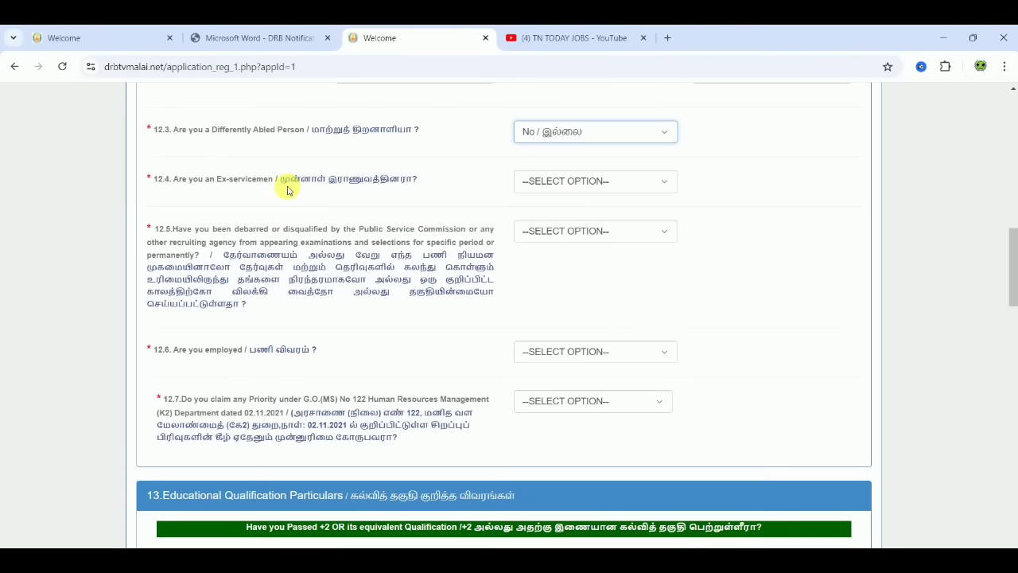
# - Answer No to the 12.4 ex-servicemen question
pyautogui.click(614, 190)
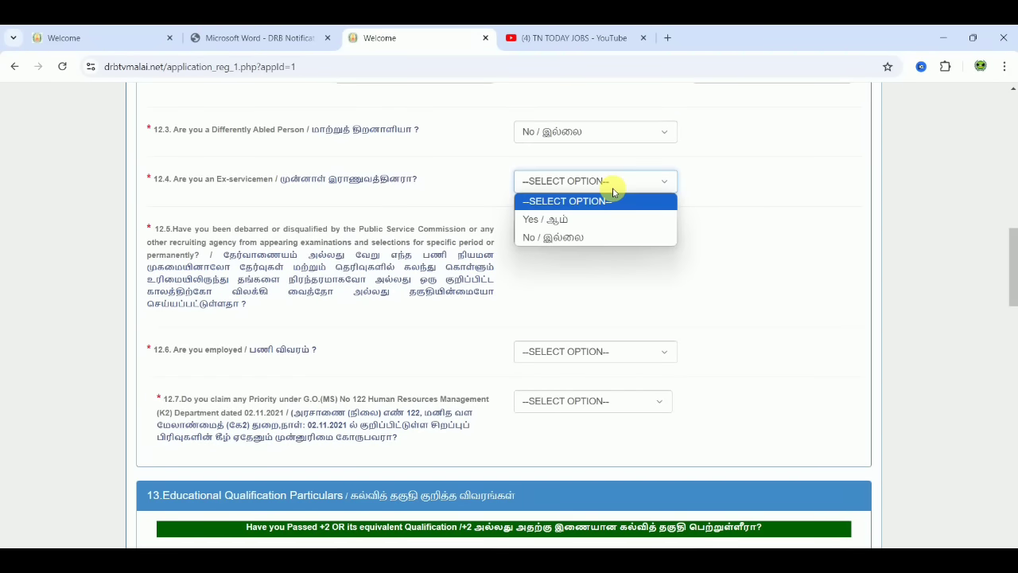
pyautogui.click(583, 236)
pyautogui.click(626, 289)
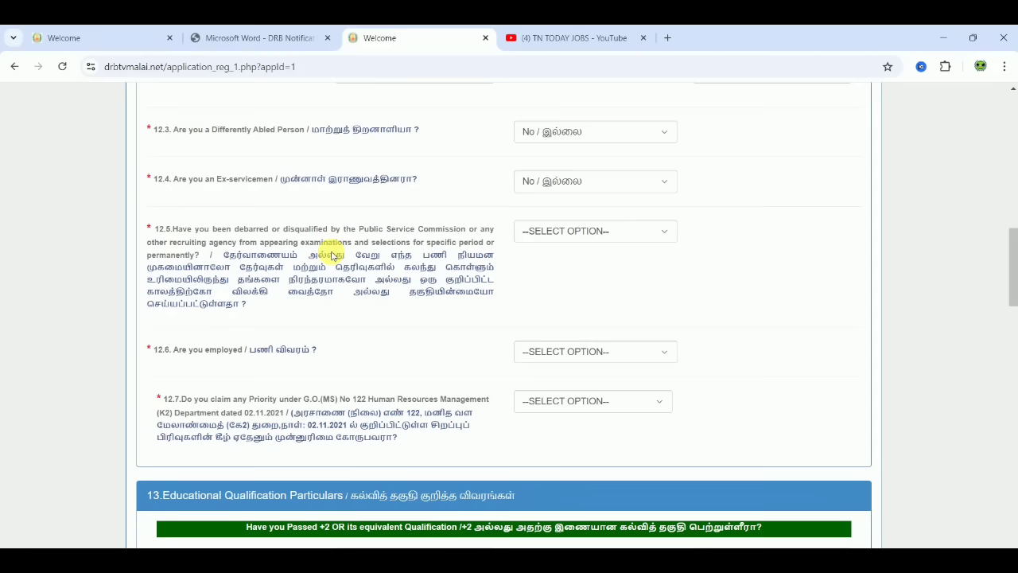
# - Answer No to question 12.5 on being debarred or disqualified
pyautogui.click(588, 232)
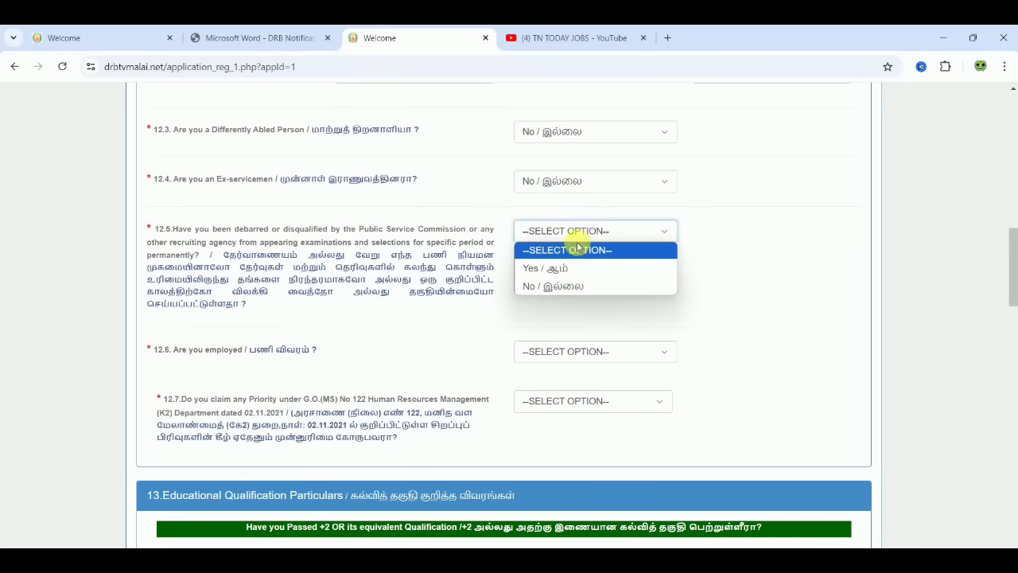
pyautogui.click(562, 288)
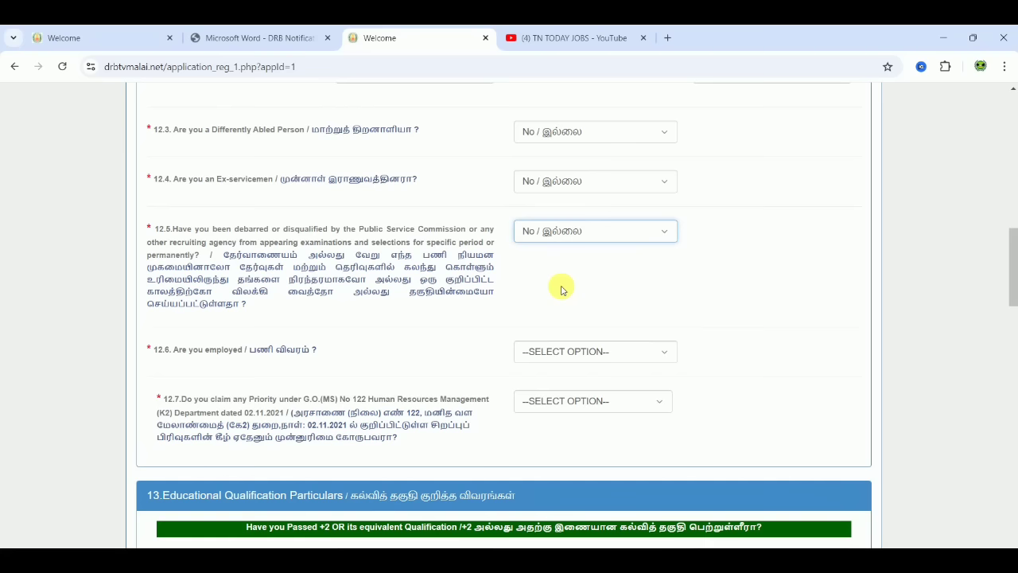
pyautogui.click(562, 289)
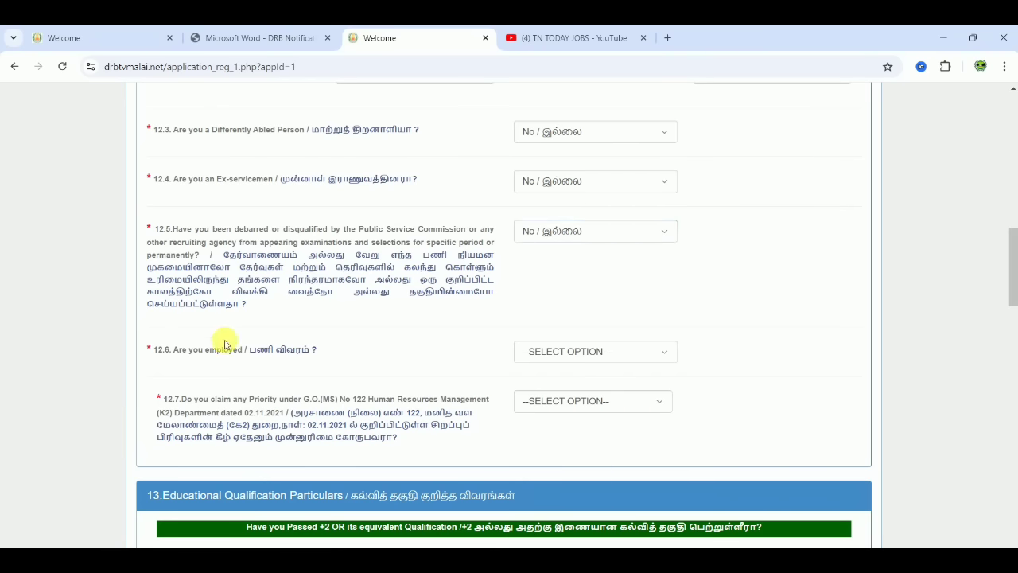
# - Set the 12.6 employment answer to No after briefly choosing Yes
pyautogui.click(557, 350)
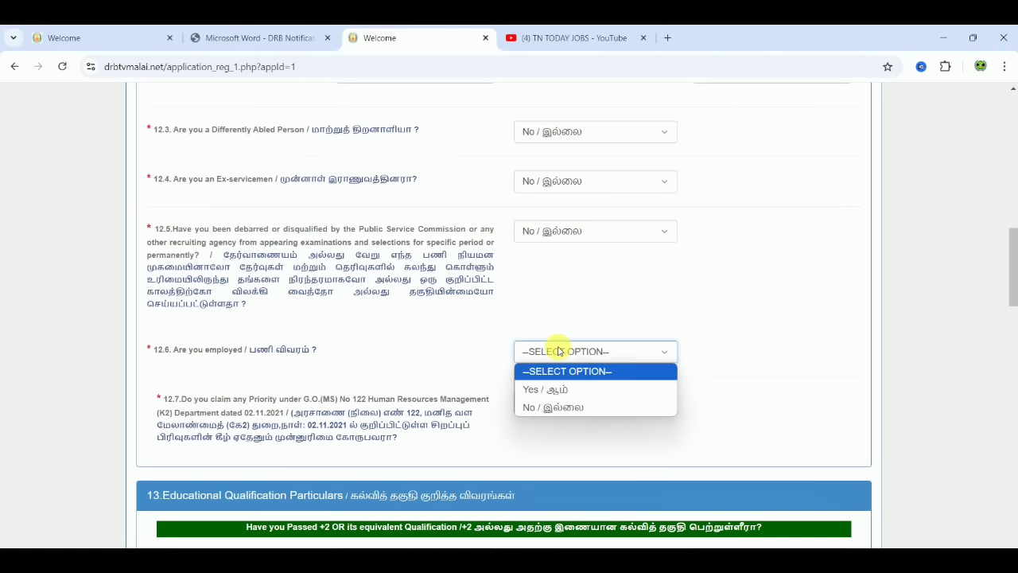
pyautogui.click(555, 389)
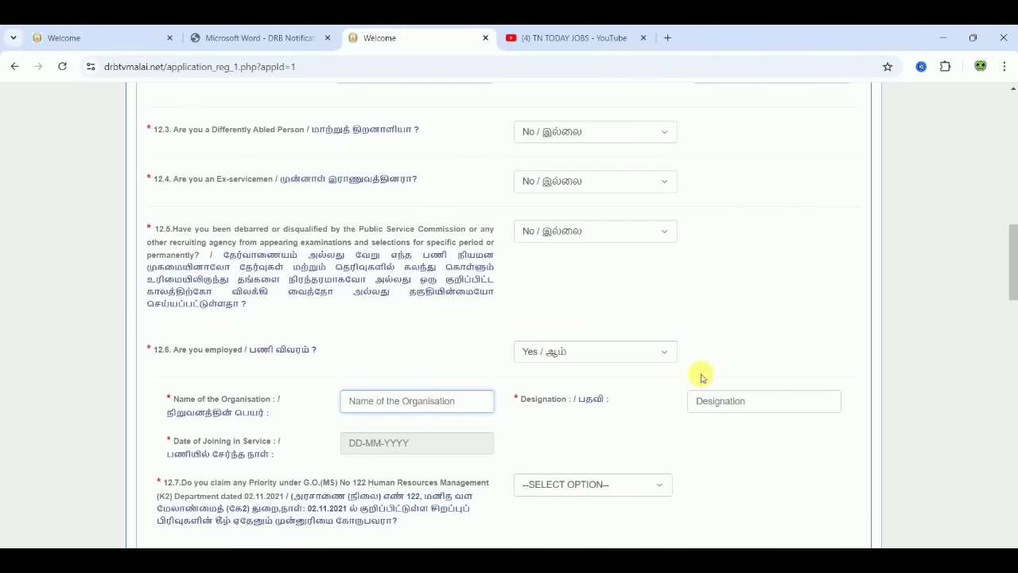
pyautogui.click(726, 402)
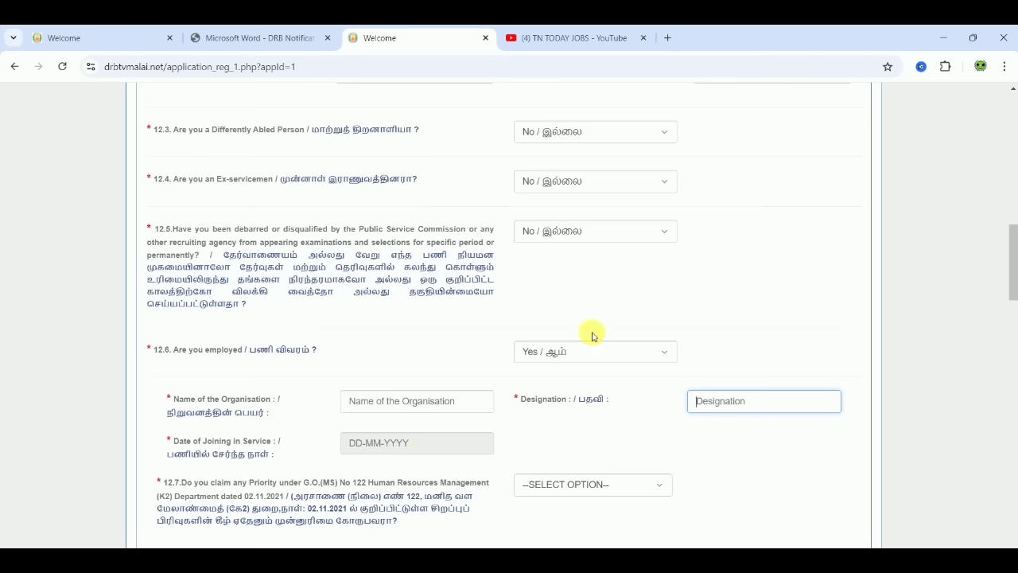
pyautogui.click(566, 351)
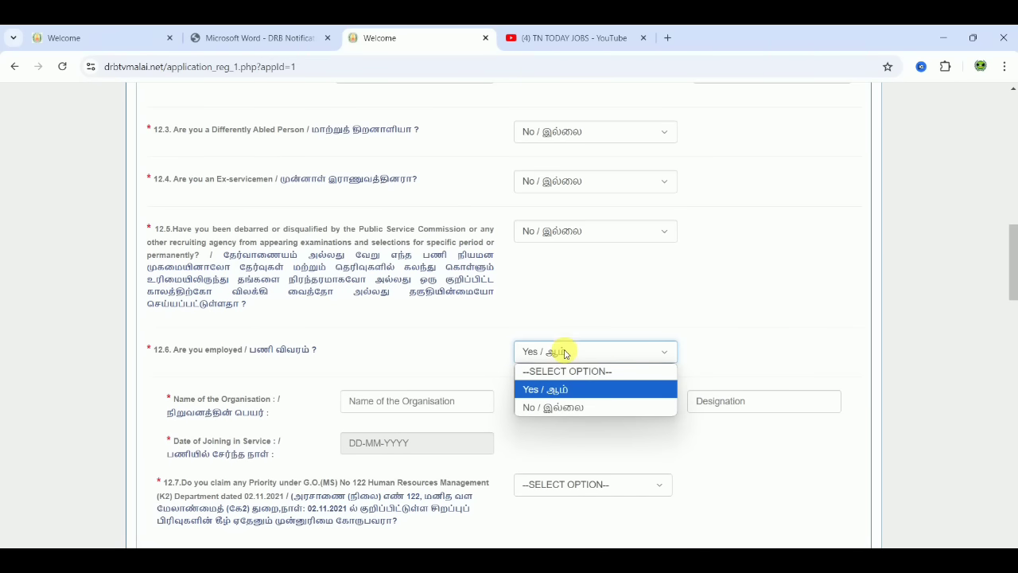
pyautogui.click(560, 408)
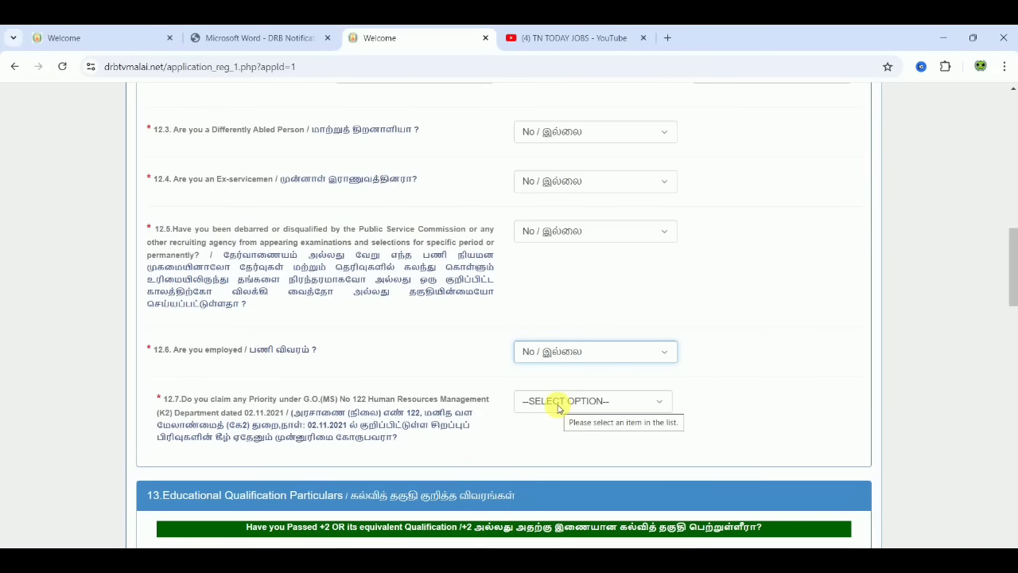
pyautogui.click(813, 398)
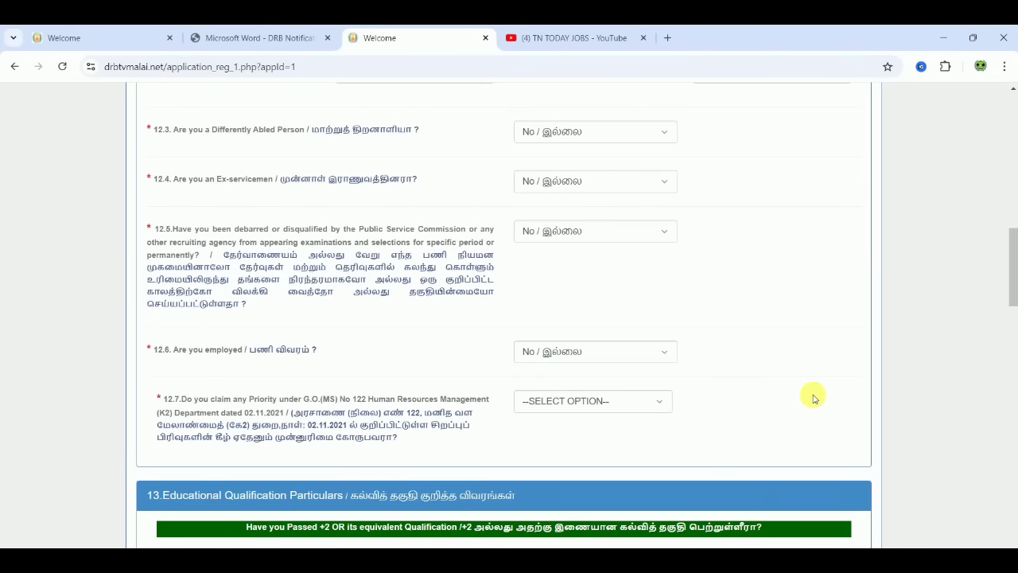
pyautogui.scroll(-3, 814, 398)
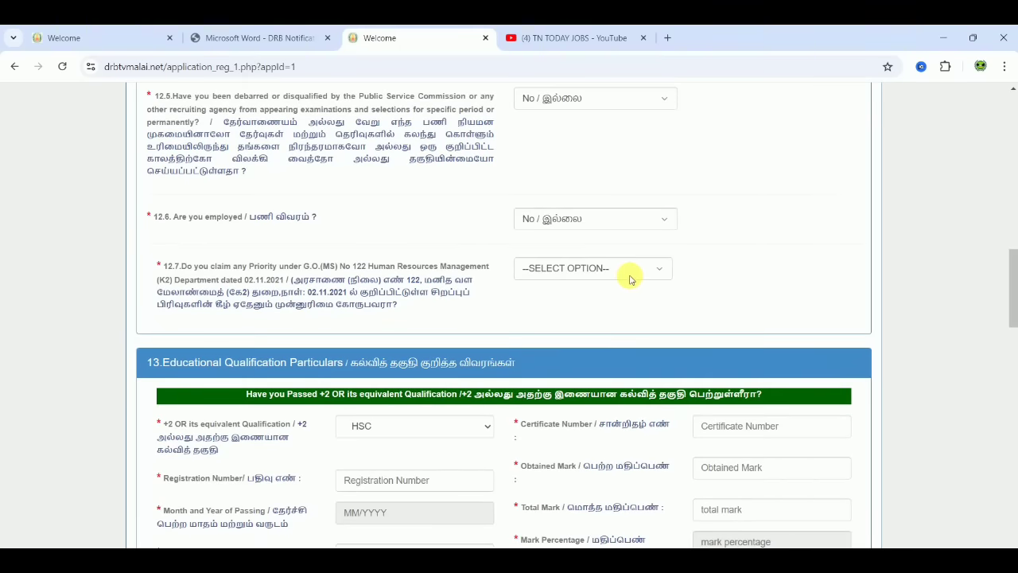
# - Answer Yes to 12.7 G.O. 122 priority, then add and remove priority serial number 01
pyautogui.click(631, 275)
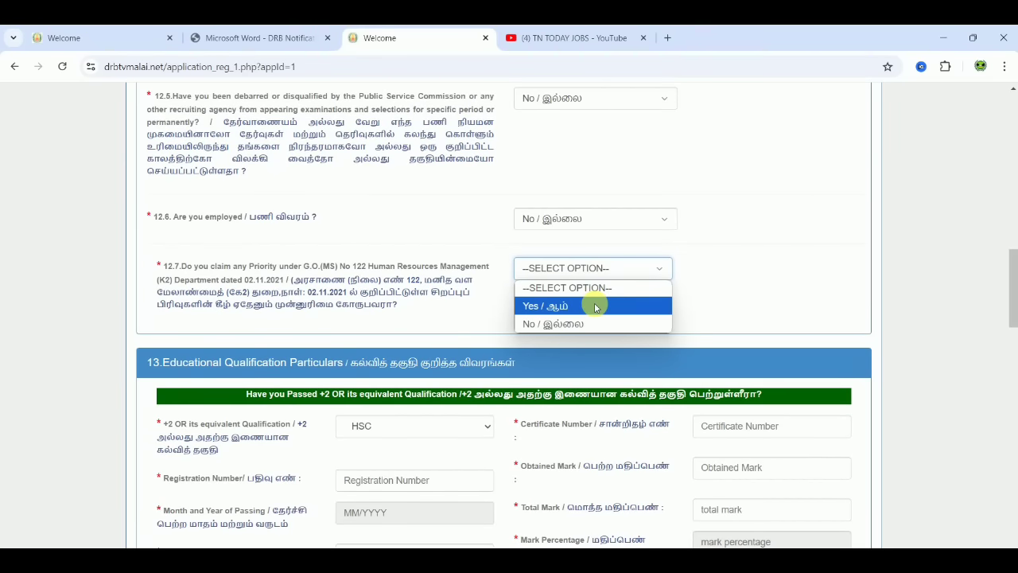
pyautogui.click(594, 305)
pyautogui.click(548, 350)
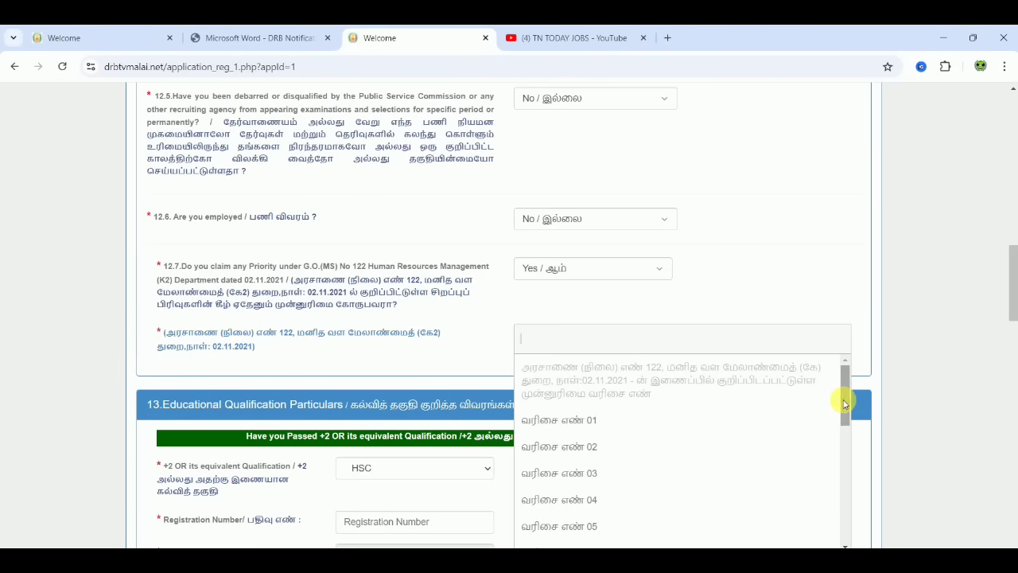
pyautogui.moveTo(846, 402); pyautogui.dragTo(845, 362)
pyautogui.click(601, 422)
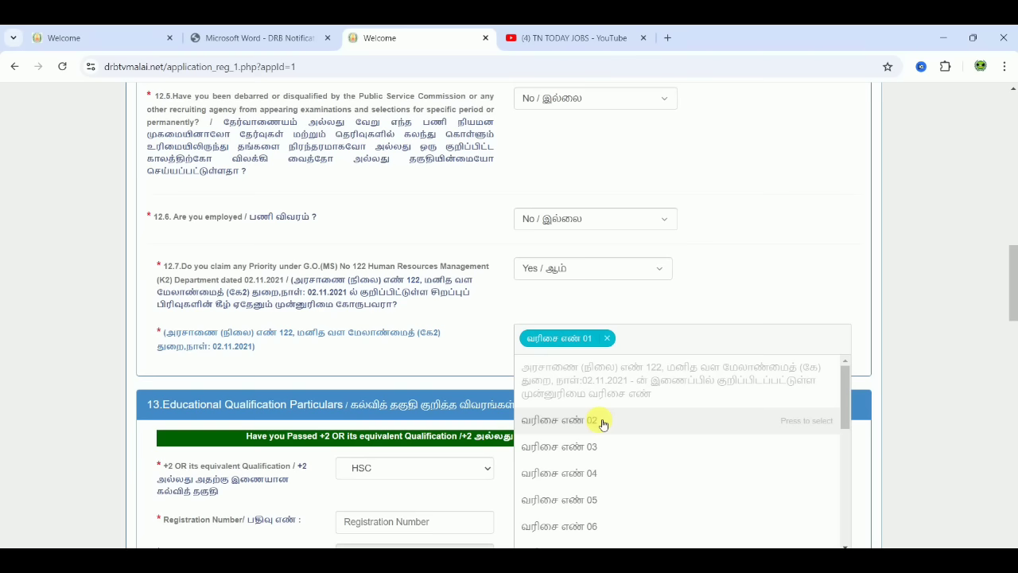
pyautogui.click(607, 338)
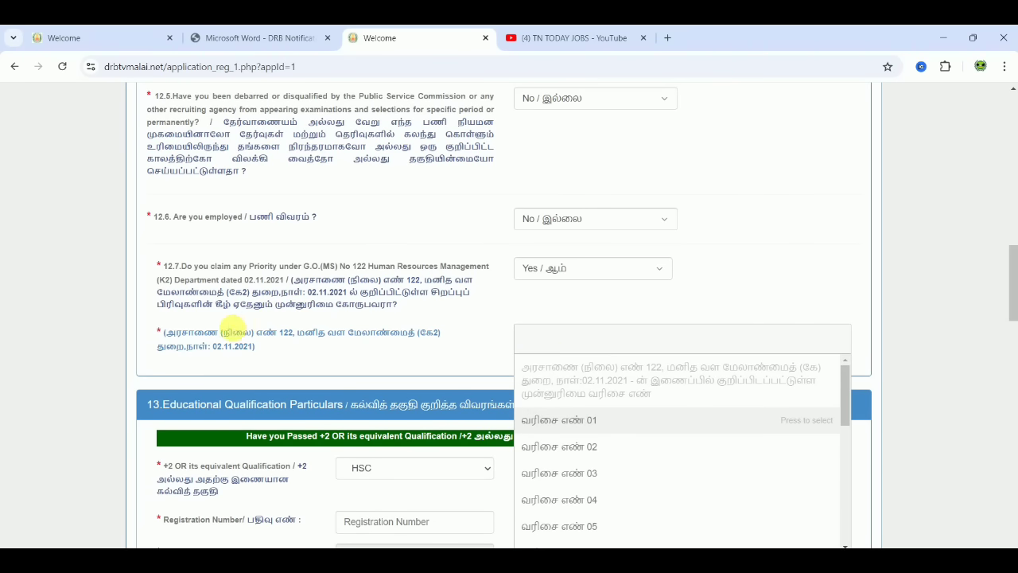
# - Open the G.O. 122 link's document, gos_circles.pdf, in a new tab
pyautogui.rightClick(227, 338)
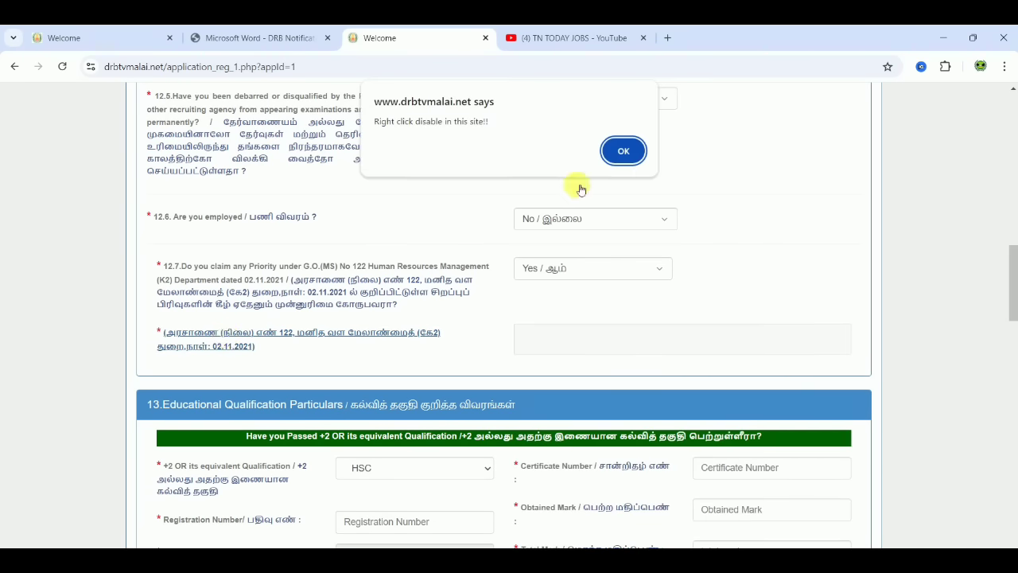
pyautogui.click(624, 151)
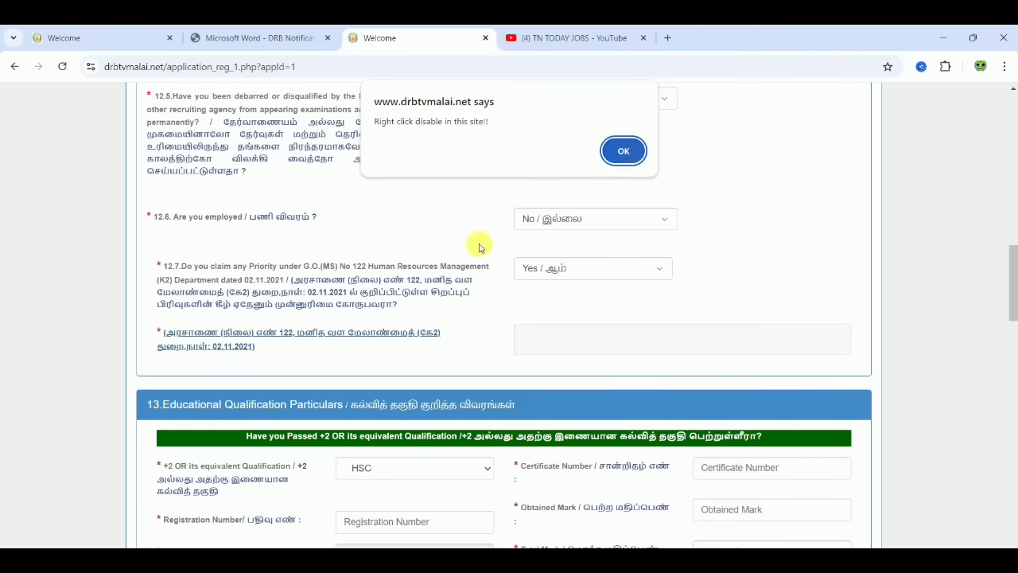
pyautogui.click(352, 336)
pyautogui.moveTo(1014, 141); pyautogui.dragTo(1007, 329)
# - Read gos_circles.pdf from page 5 to item 20 on page 8, then return to the Welcome form tab
pyautogui.scroll(-6, 1007, 364)
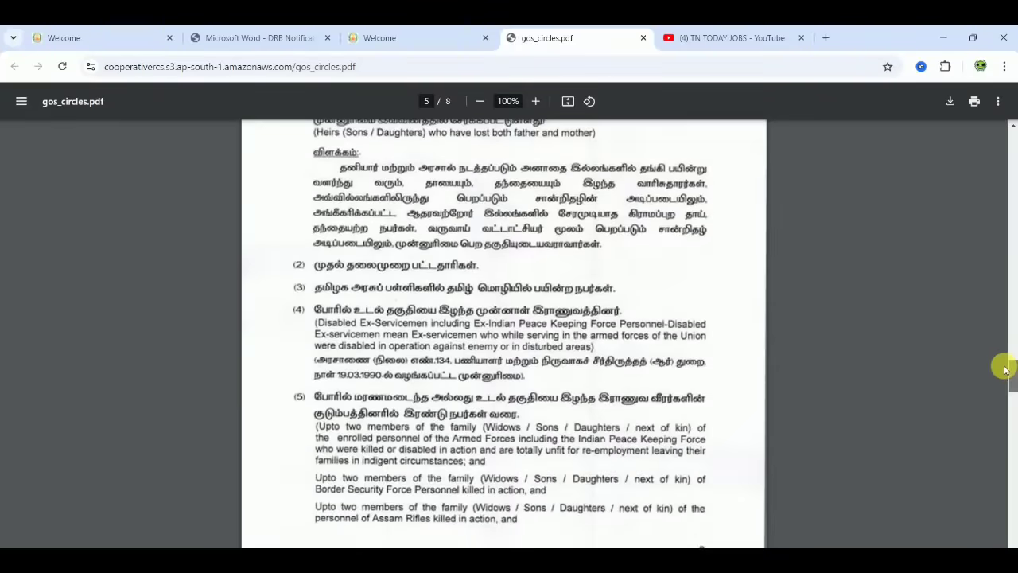
pyautogui.scroll(2, 1006, 364)
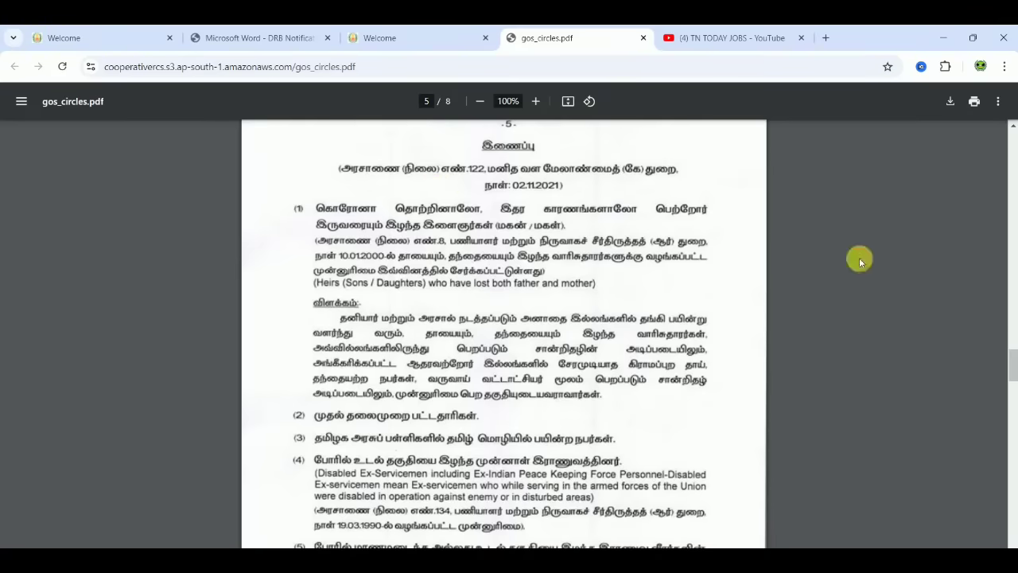
pyautogui.scroll(-1, 859, 260)
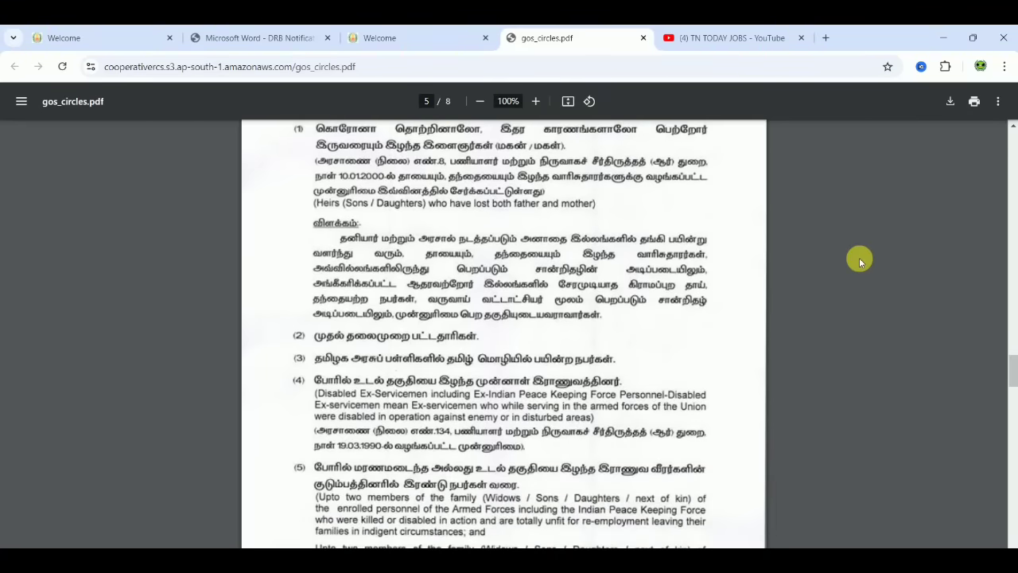
pyautogui.scroll(-1, 861, 263)
pyautogui.scroll(-1, 859, 260)
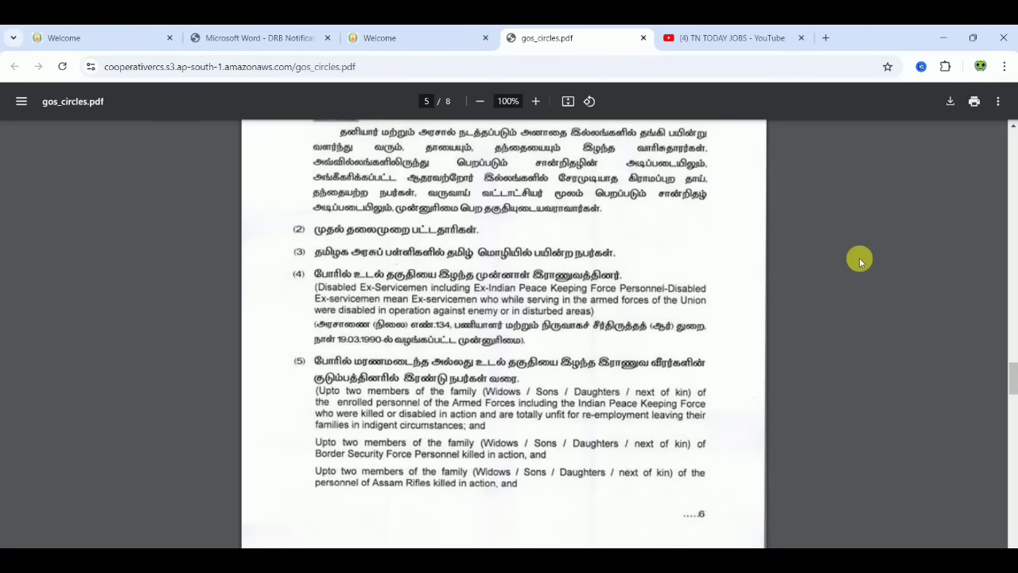
pyautogui.scroll(-1, 859, 261)
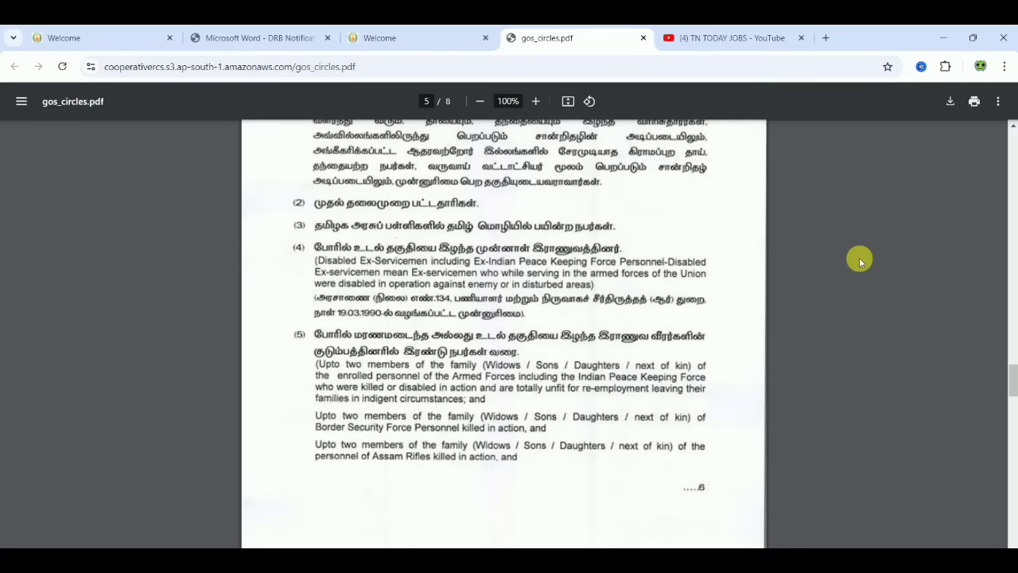
pyautogui.scroll(-1, 859, 260)
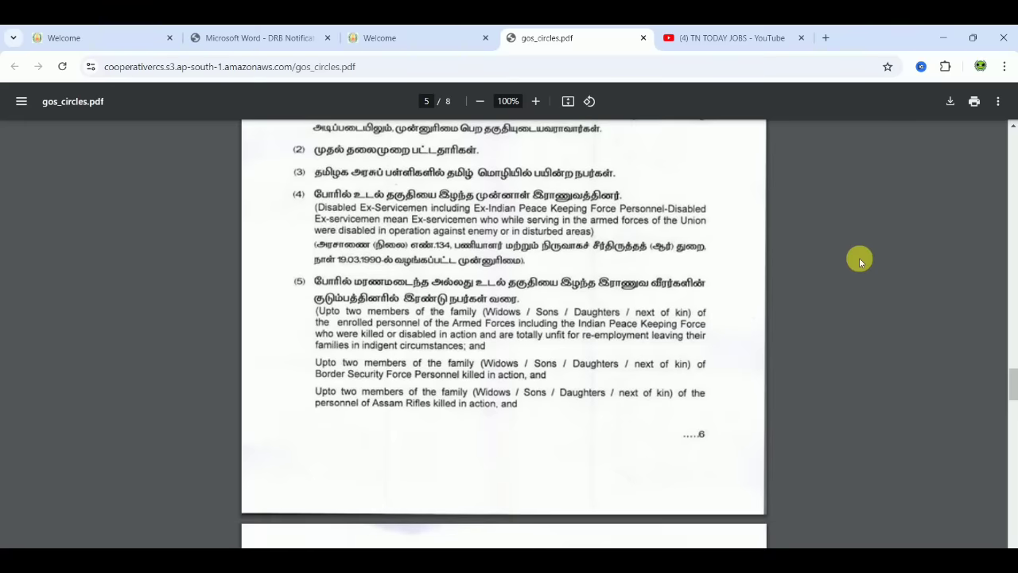
pyautogui.scroll(-5, 859, 260)
pyautogui.scroll(-2, 859, 261)
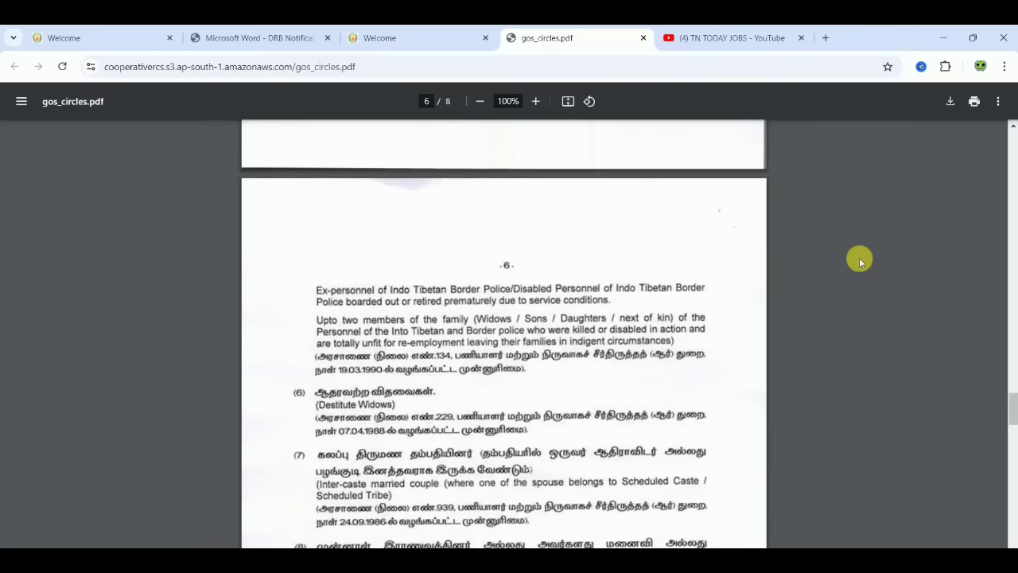
pyautogui.scroll(-2, 860, 260)
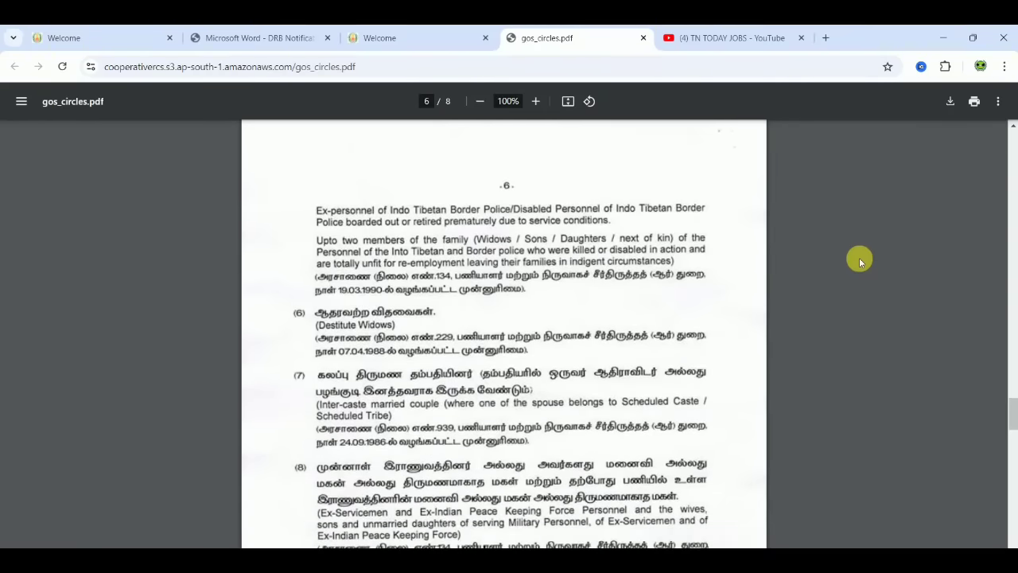
pyautogui.scroll(-3, 859, 260)
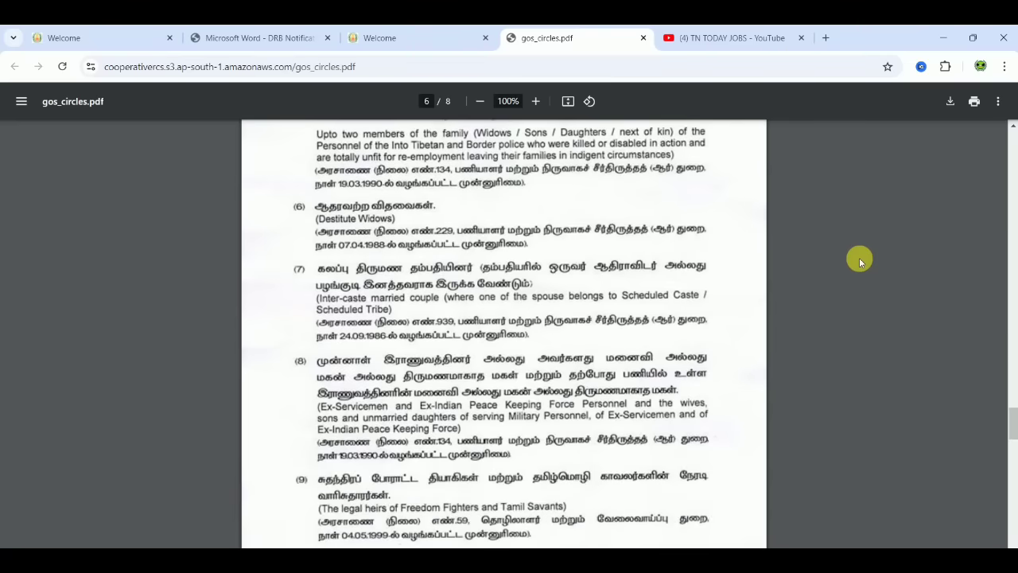
pyautogui.scroll(-1, 860, 258)
pyautogui.scroll(-1, 859, 258)
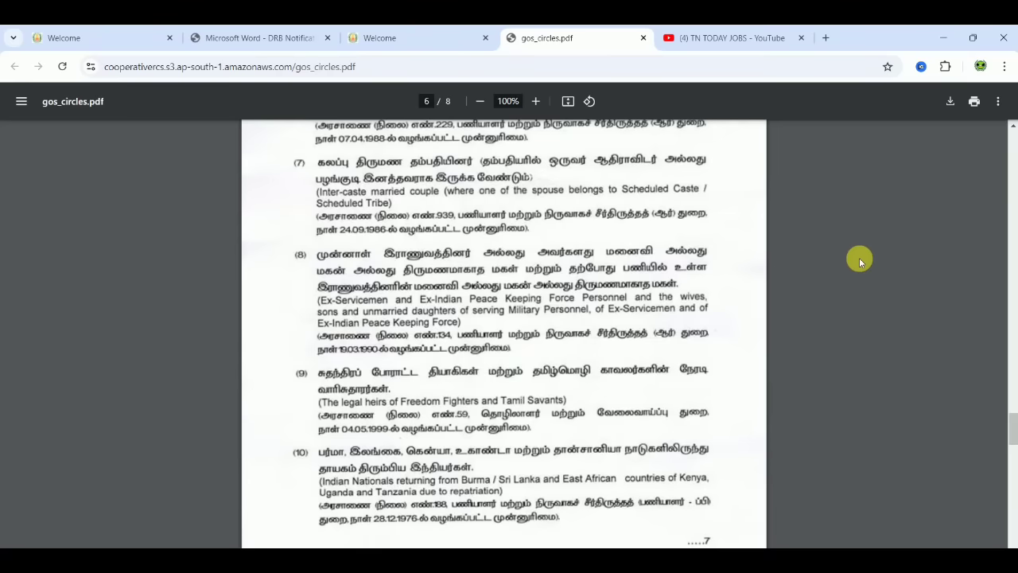
pyautogui.scroll(-2, 859, 258)
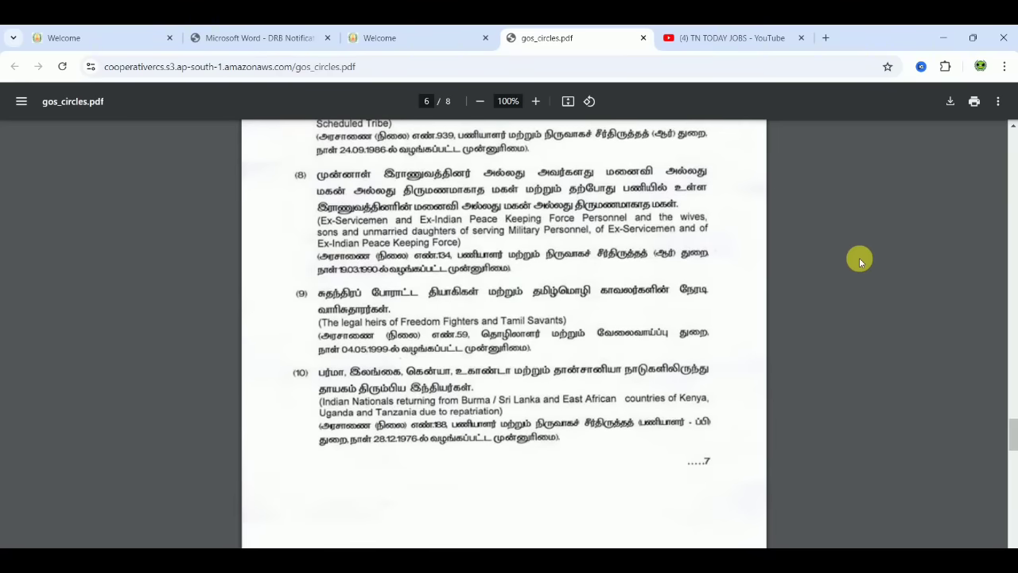
pyautogui.scroll(-5, 859, 257)
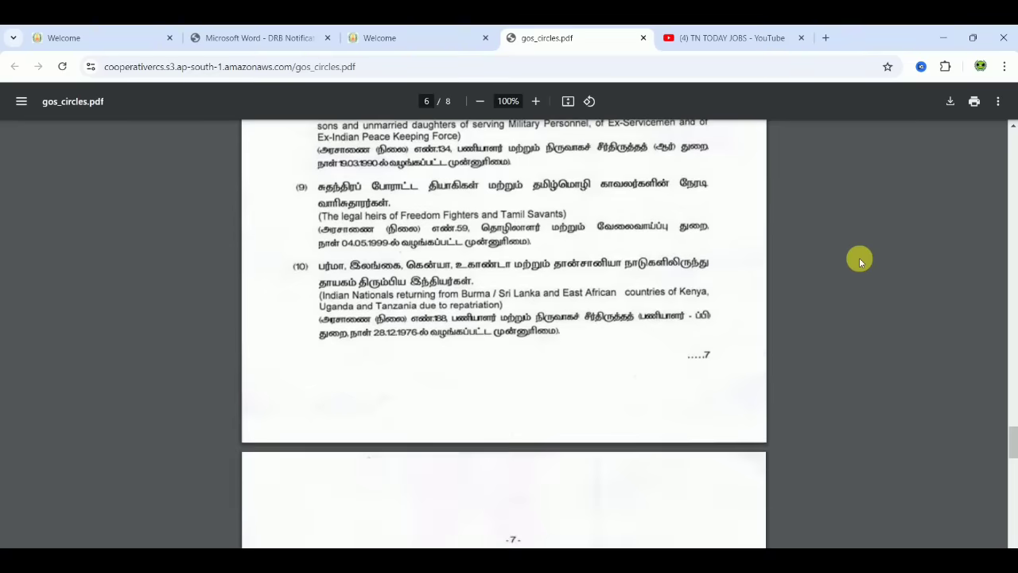
pyautogui.scroll(-3, 859, 257)
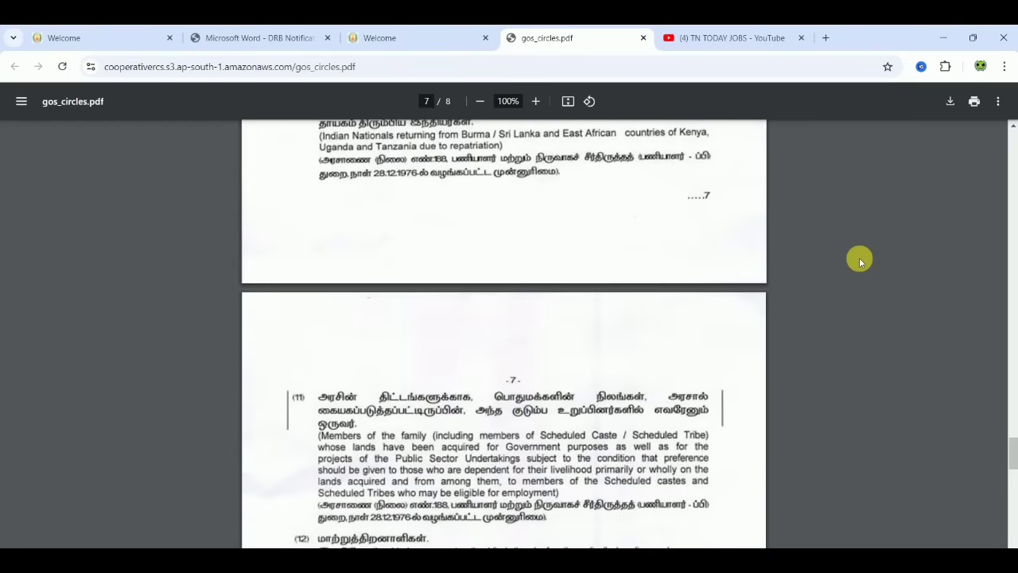
pyautogui.scroll(-3, 860, 258)
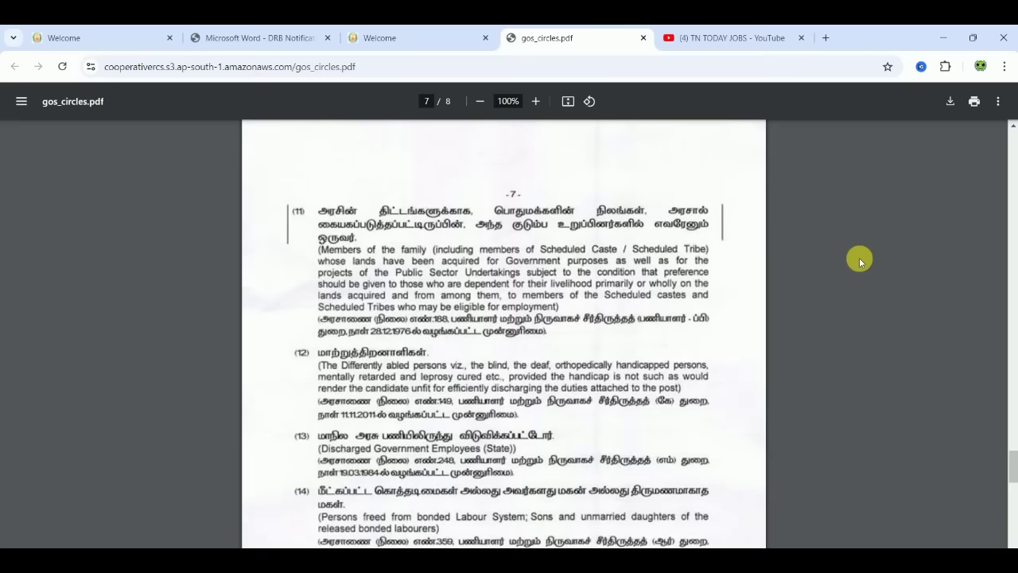
pyautogui.scroll(-9, 859, 258)
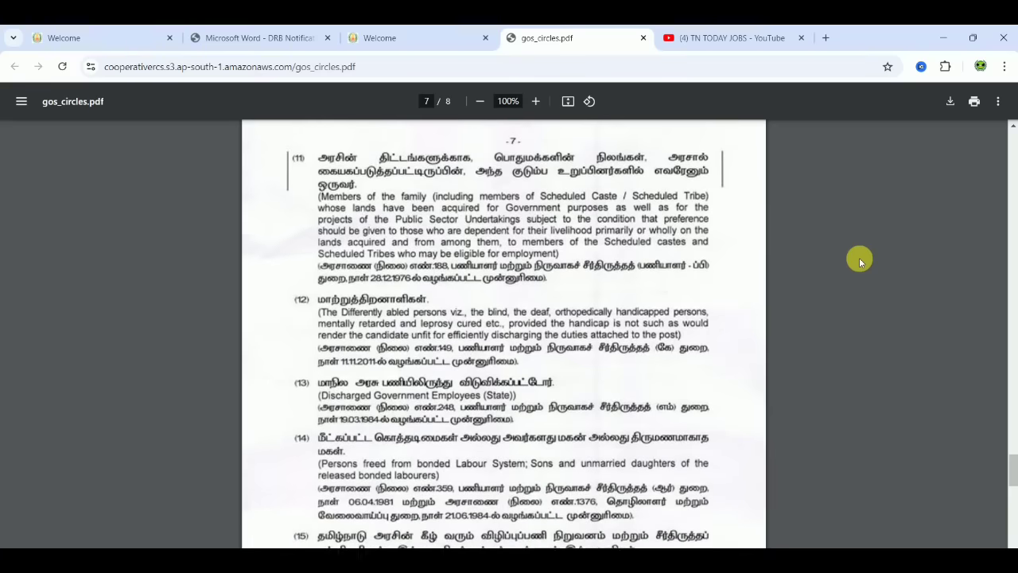
pyautogui.scroll(-12, 859, 258)
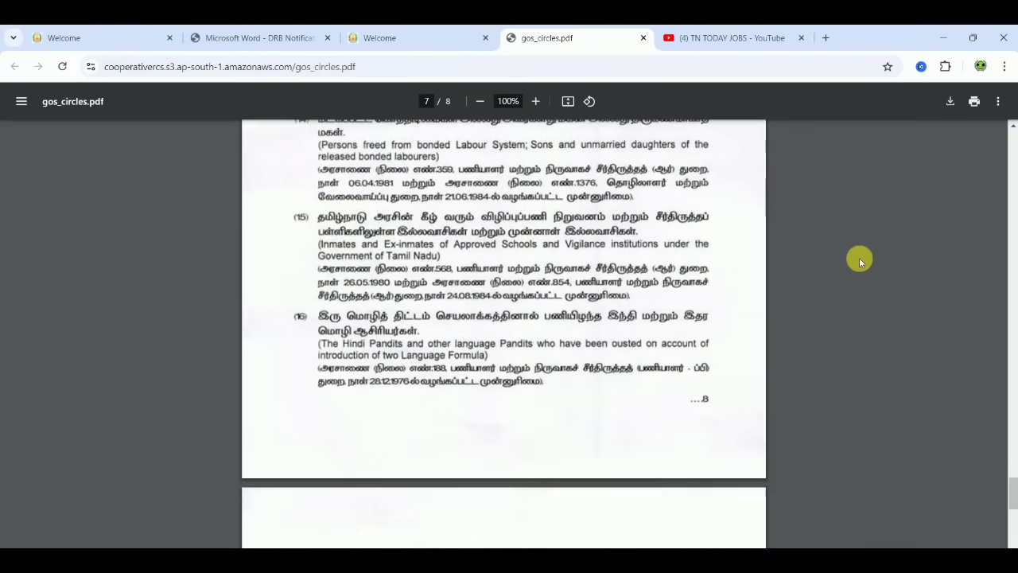
pyautogui.scroll(-4, 860, 258)
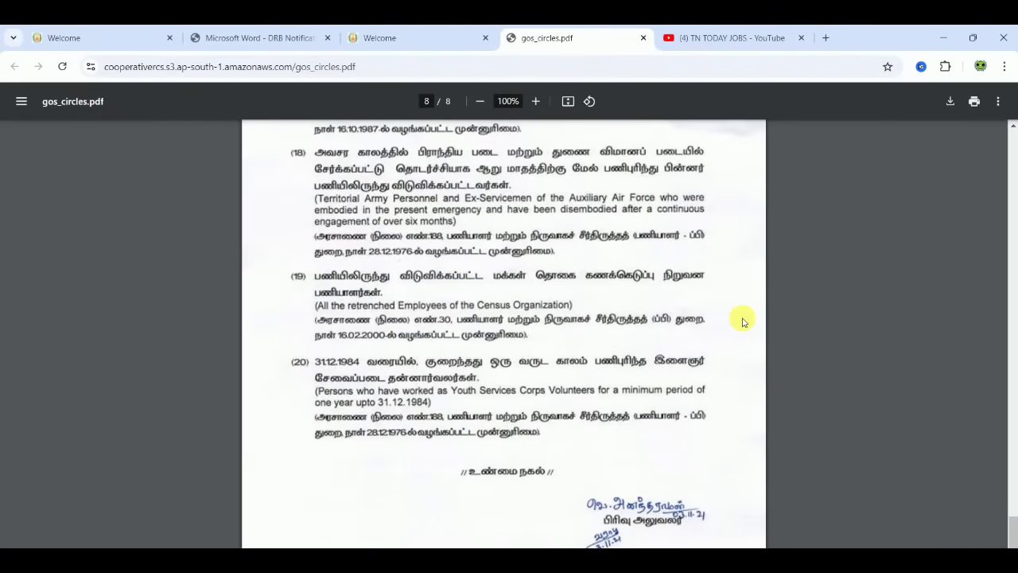
pyautogui.click(429, 34)
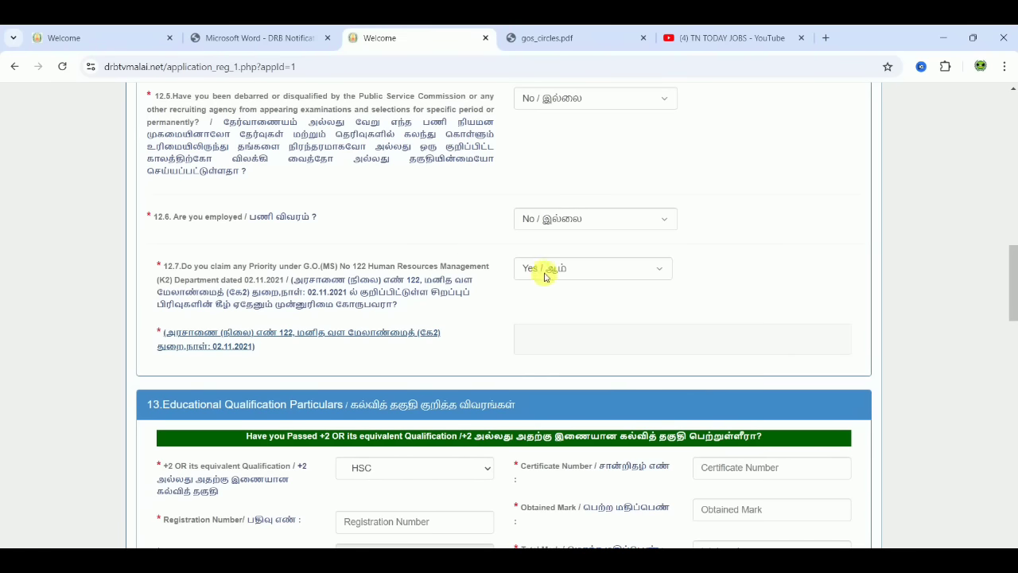
# - Browse the priority serial-number list without choosing, then toggle 12.7 to No and back to Yes
pyautogui.click(573, 344)
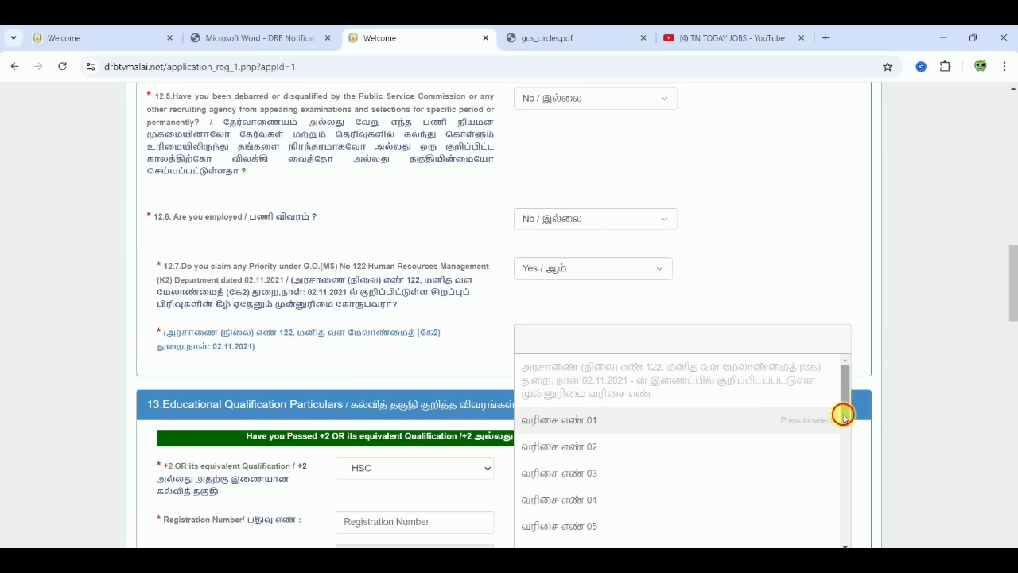
pyautogui.moveTo(845, 414); pyautogui.dragTo(845, 543)
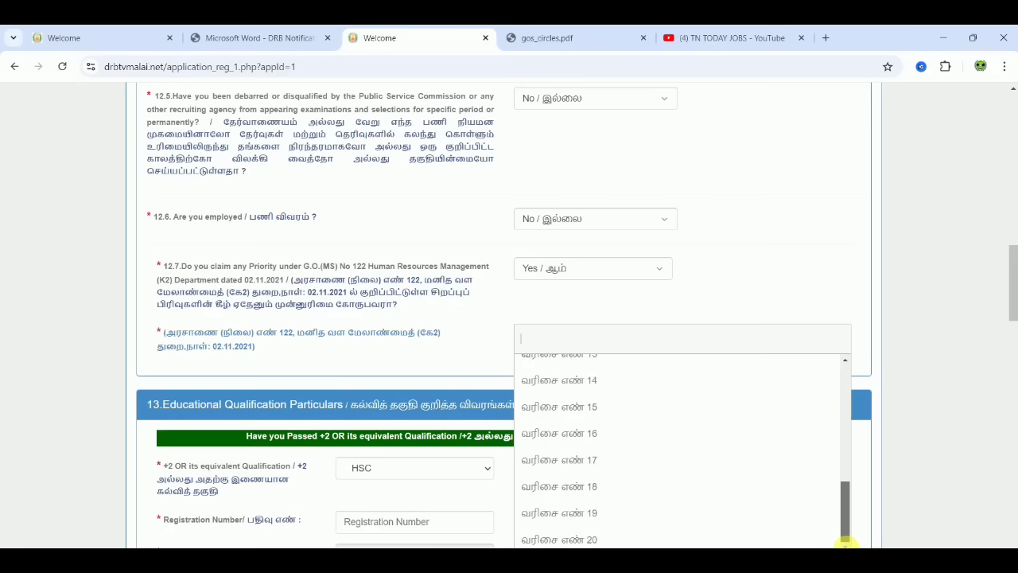
pyautogui.click(884, 283)
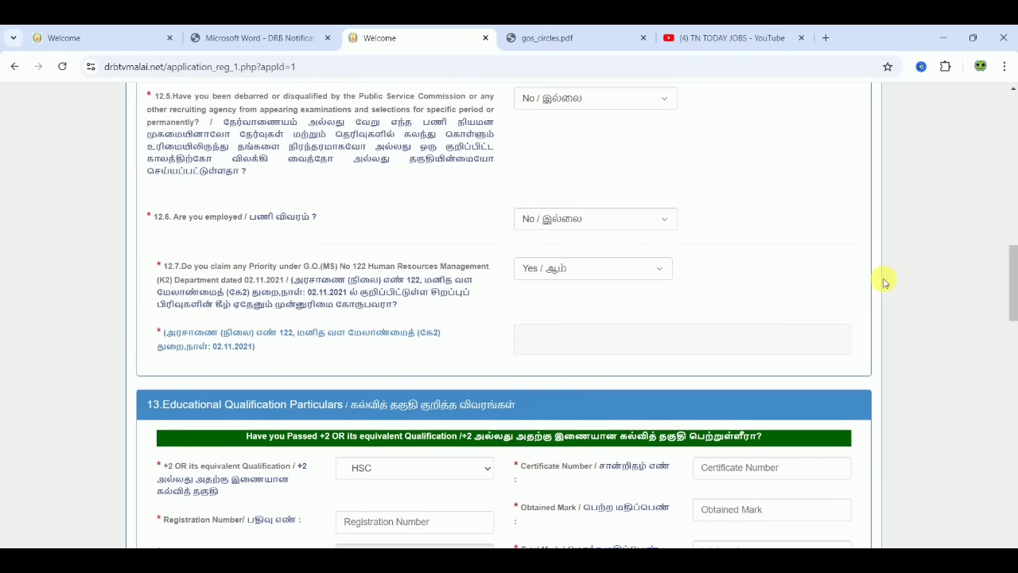
pyautogui.click(563, 270)
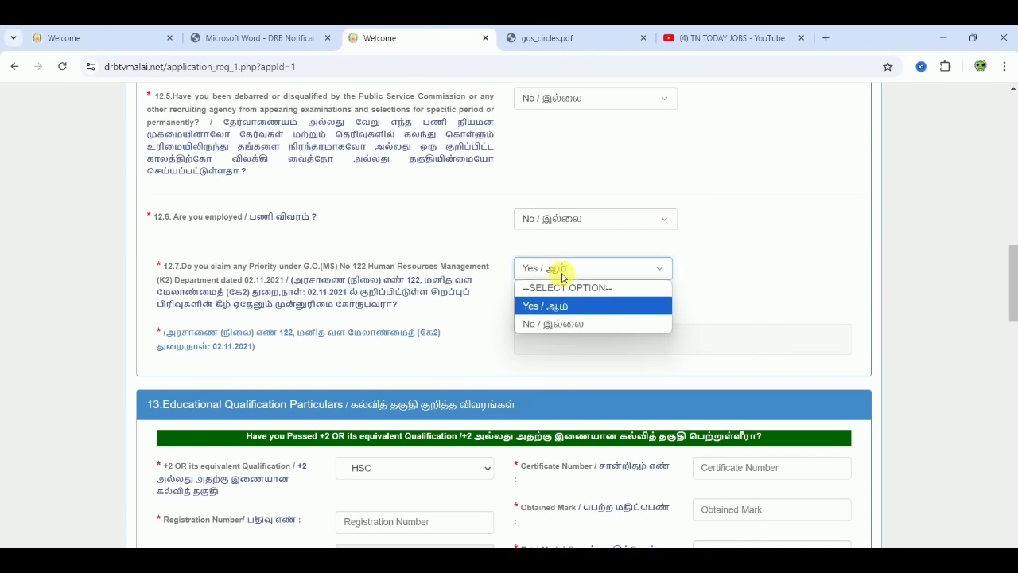
pyautogui.click(552, 326)
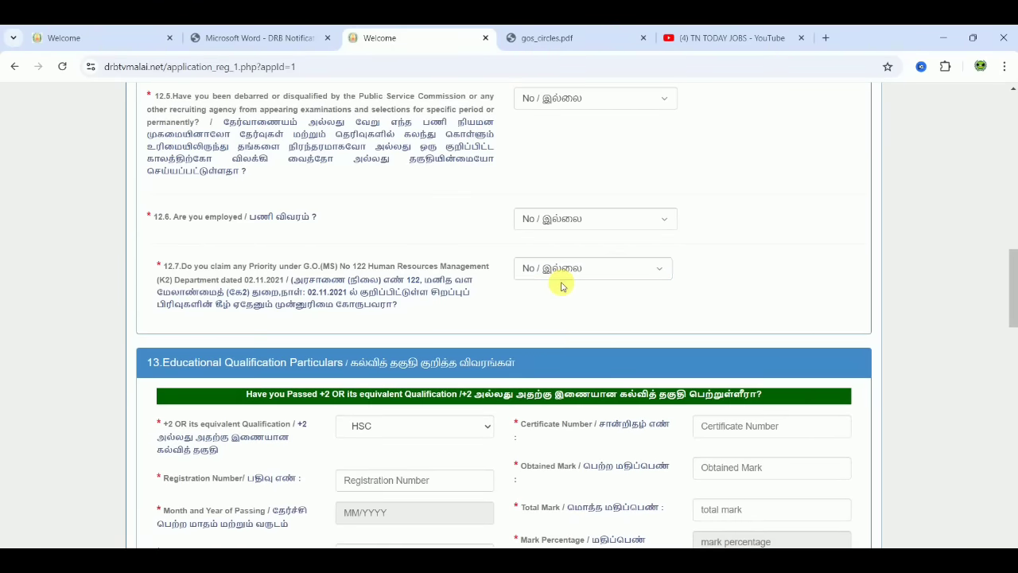
pyautogui.click(561, 275)
pyautogui.click(535, 305)
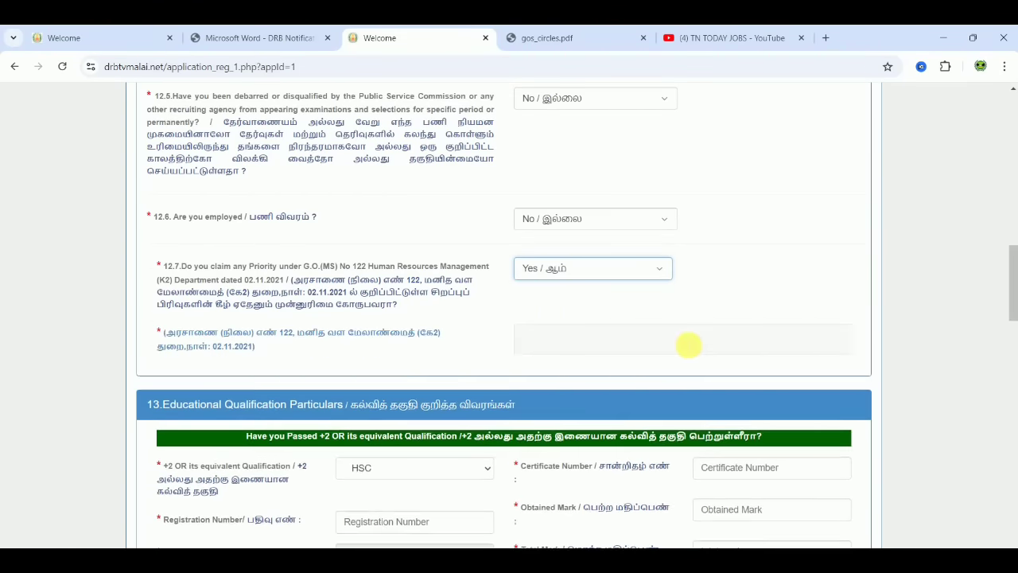
# - Review the serial-number list again, then answer No to 12.7 so the serial field disappears
pyautogui.click(689, 345)
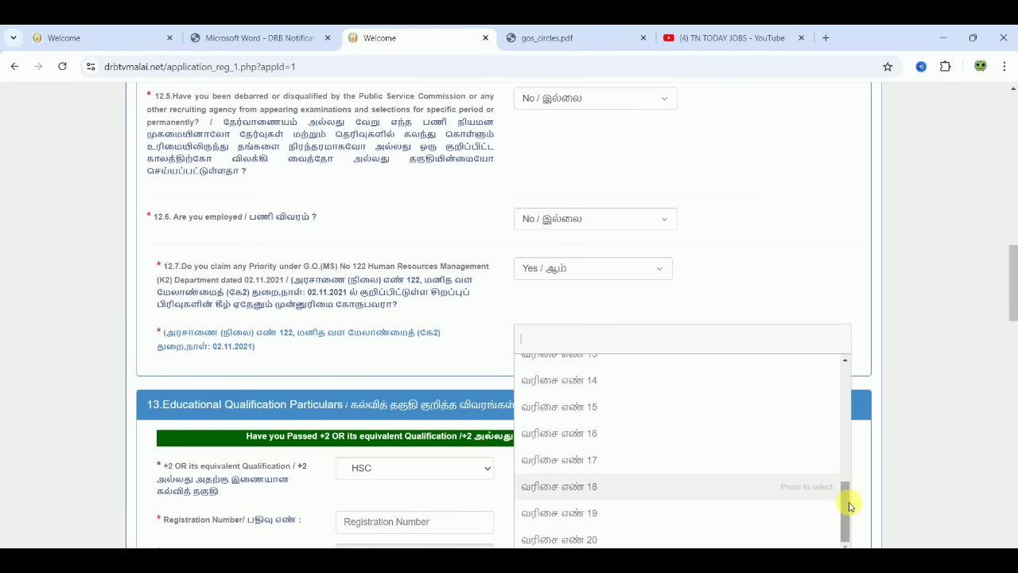
pyautogui.moveTo(849, 506); pyautogui.dragTo(843, 379)
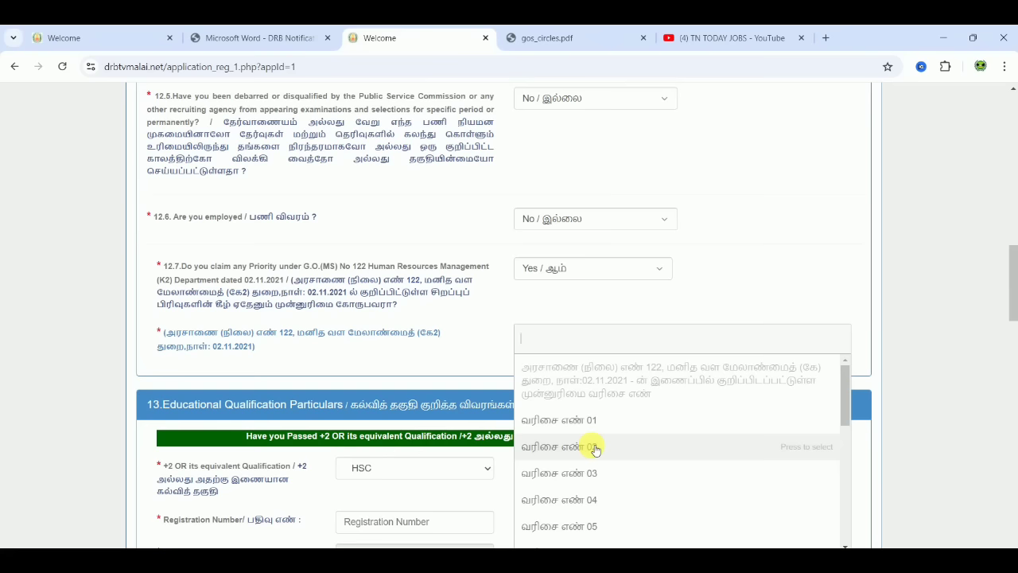
pyautogui.click(774, 238)
pyautogui.click(580, 278)
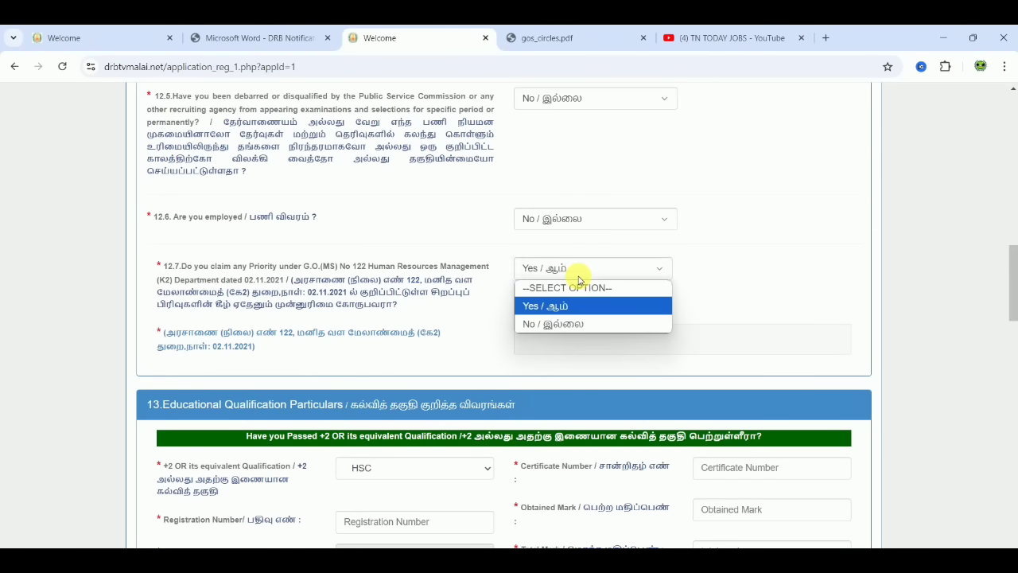
pyautogui.click(559, 323)
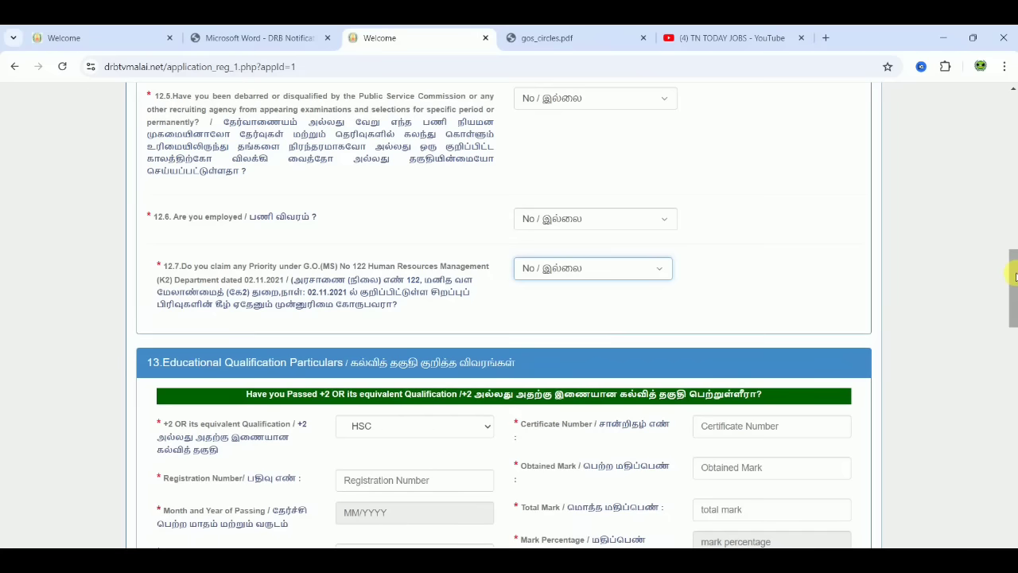
# - Keep HSC as the +2 qualification and fill in its certificate number and registration number
pyautogui.moveTo(1016, 276); pyautogui.dragTo(1013, 310)
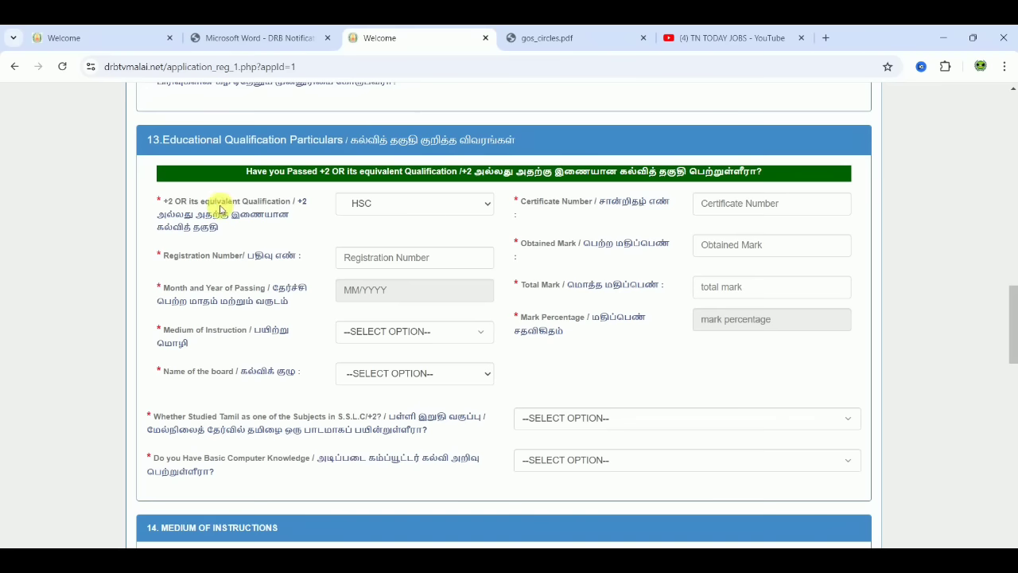
pyautogui.click(361, 205)
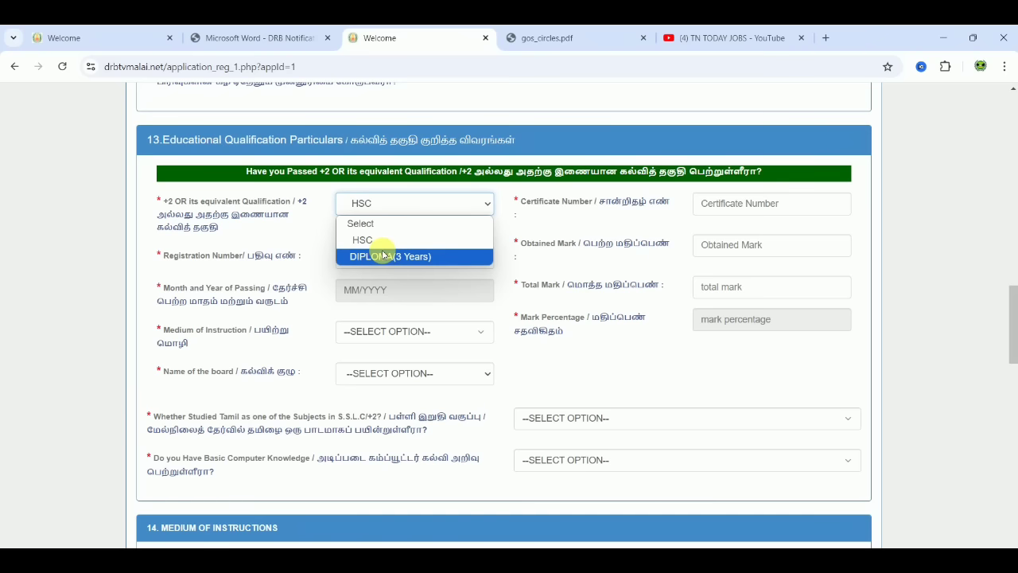
pyautogui.click(371, 239)
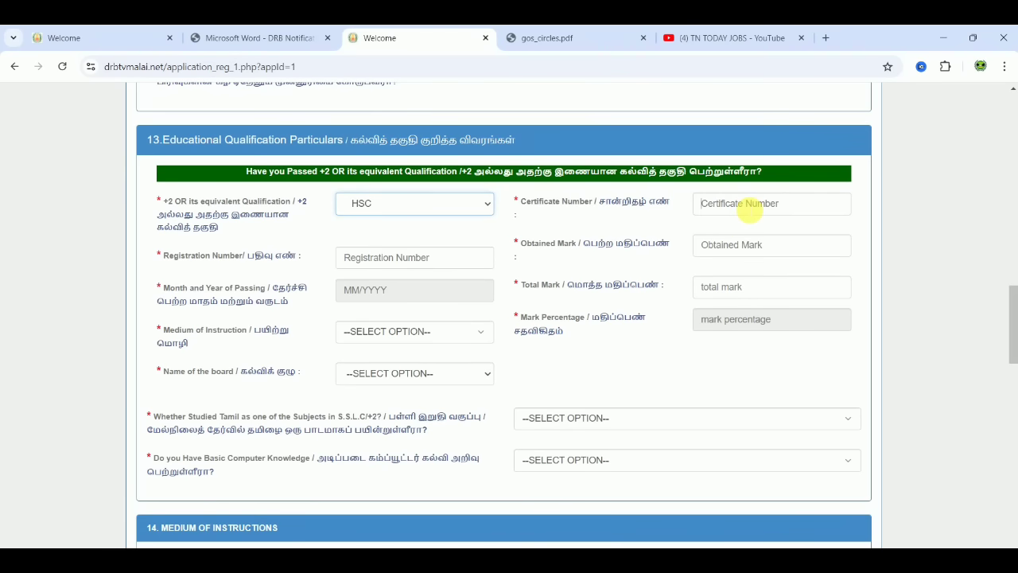
pyautogui.click(748, 205)
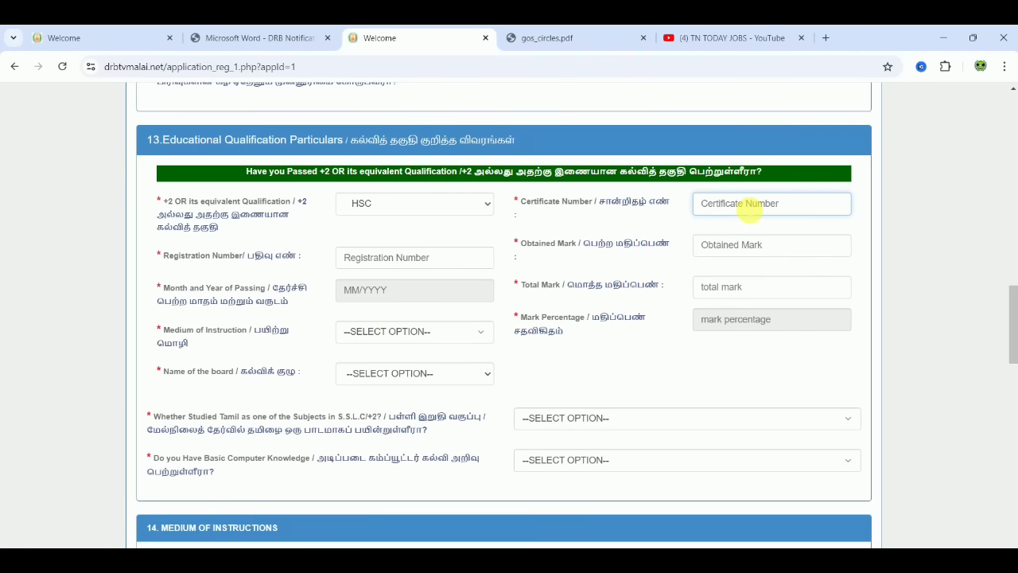
pyautogui.write('67986433')
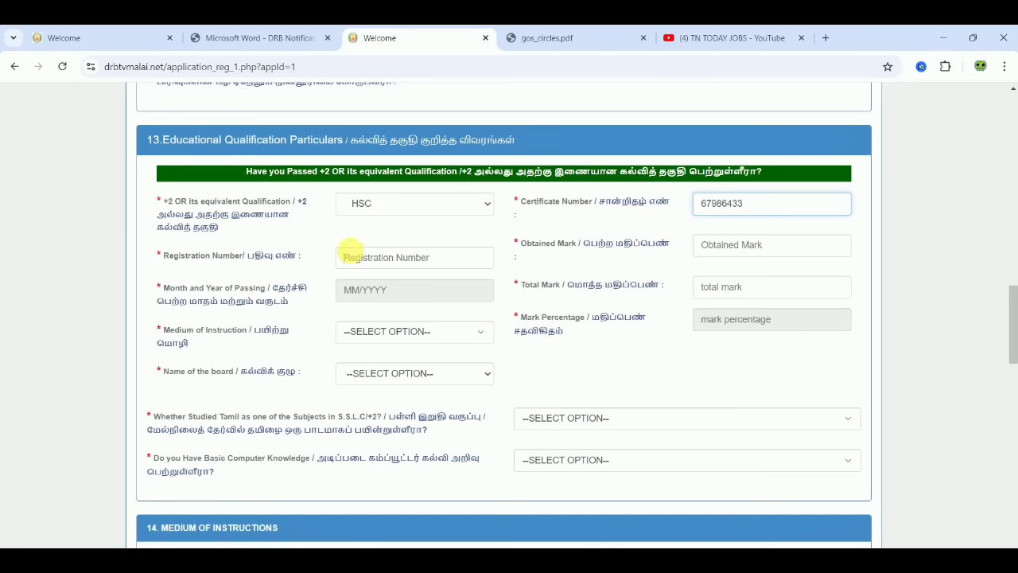
pyautogui.click(352, 253)
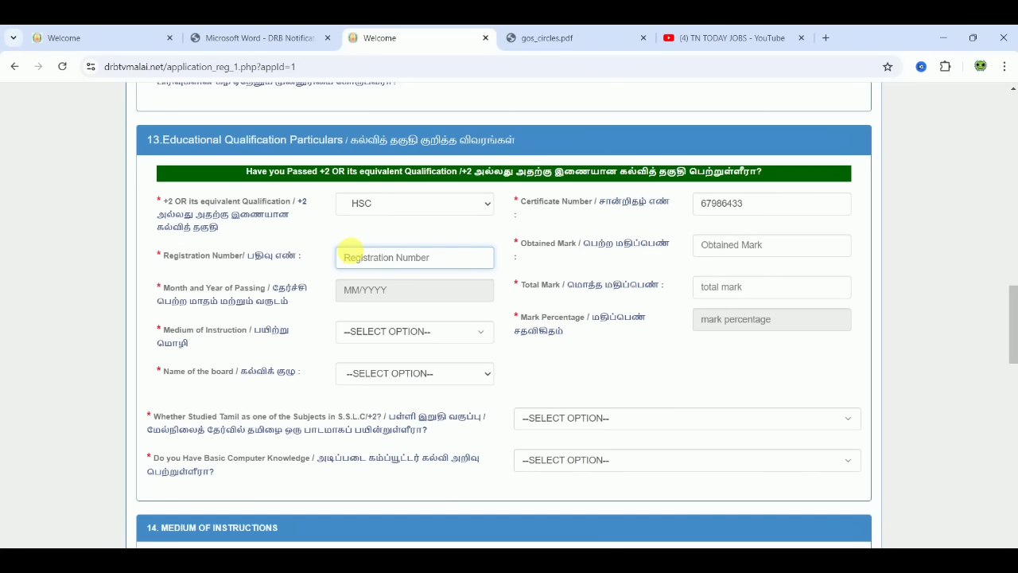
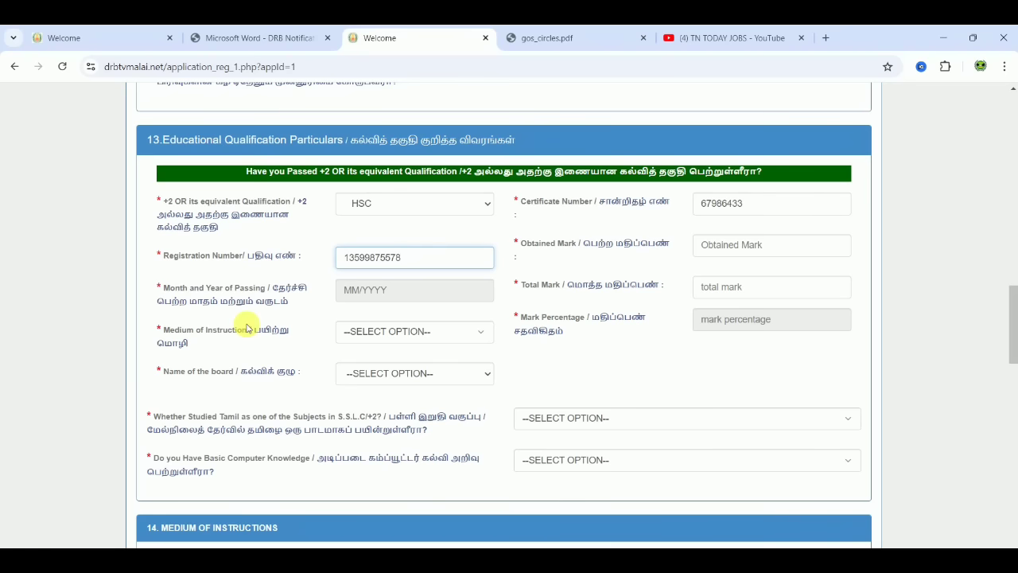
# - Pick year 2015 and month May in the HSC passing-date picker and confirm with Done
pyautogui.click(437, 295)
pyautogui.click(434, 313)
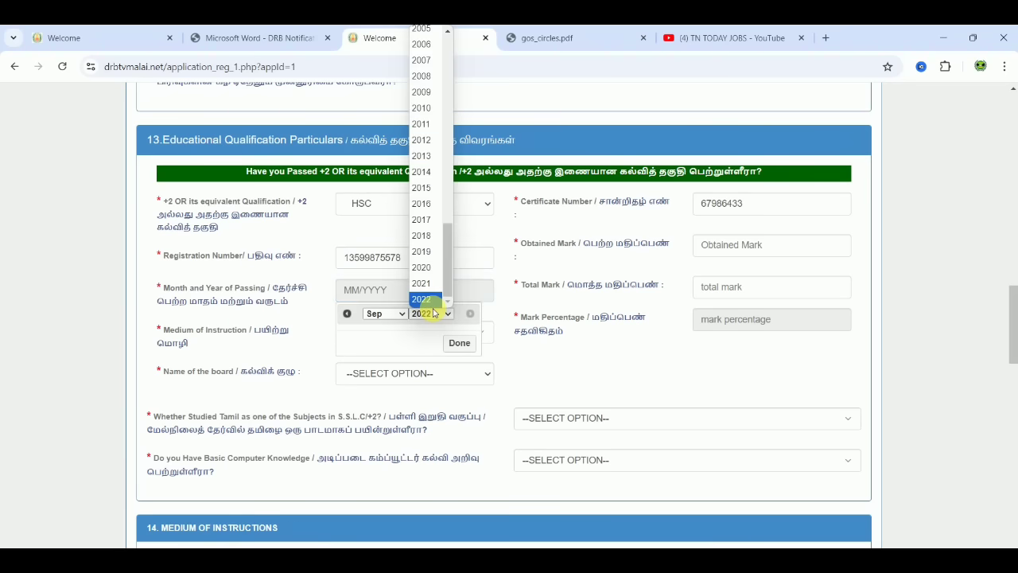
pyautogui.click(422, 187)
pyautogui.click(385, 313)
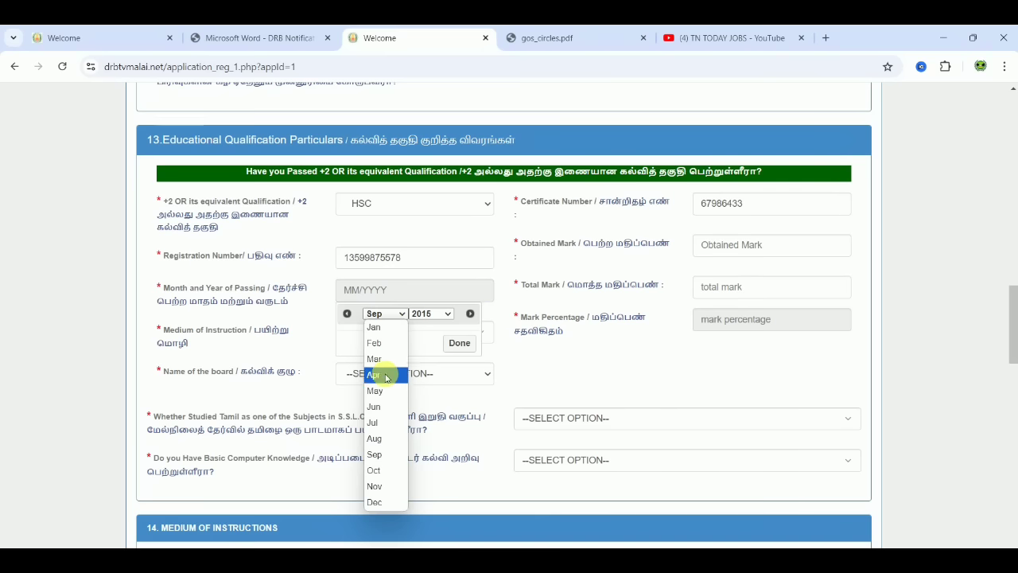
pyautogui.click(386, 391)
pyautogui.click(456, 343)
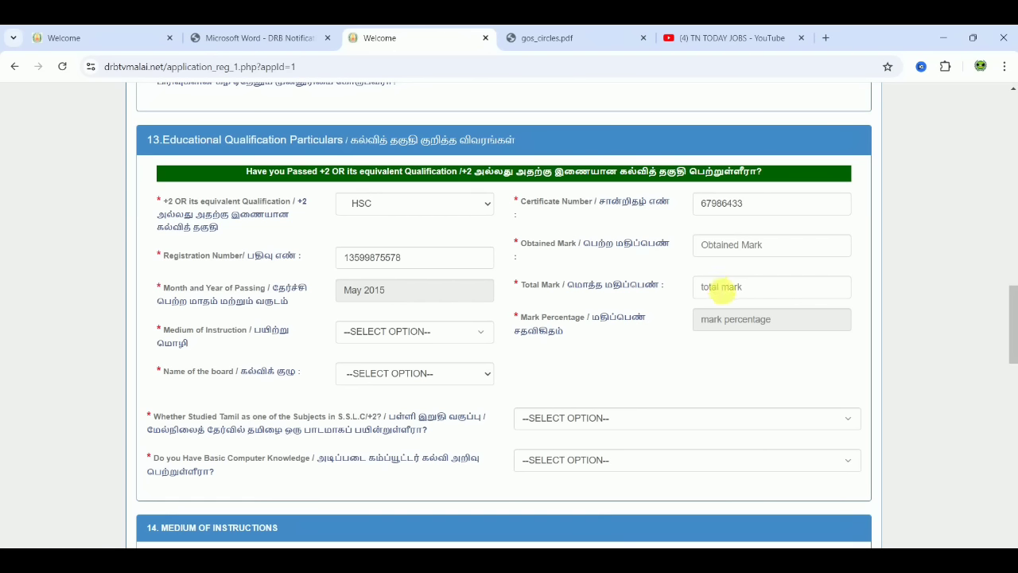
# - Try total mark 1200 with obtained 980, then clear the total after the mark warnings
pyautogui.click(720, 288)
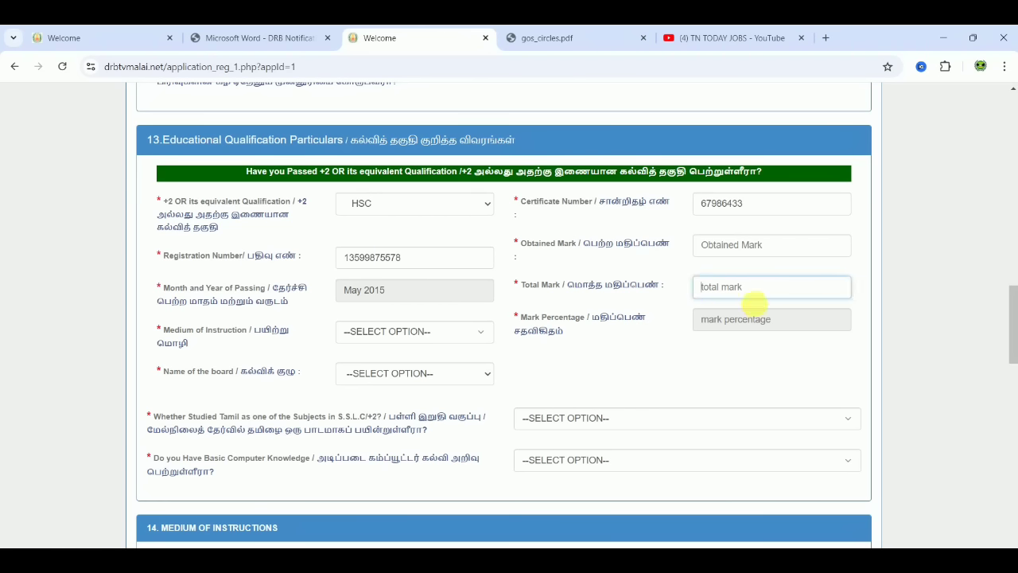
pyautogui.write('1200')
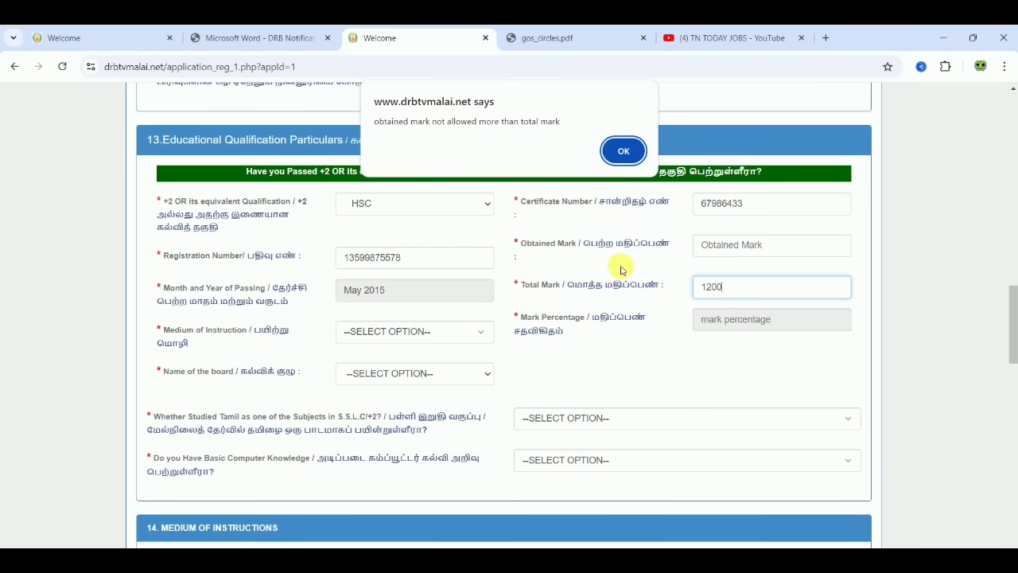
pyautogui.click(629, 151)
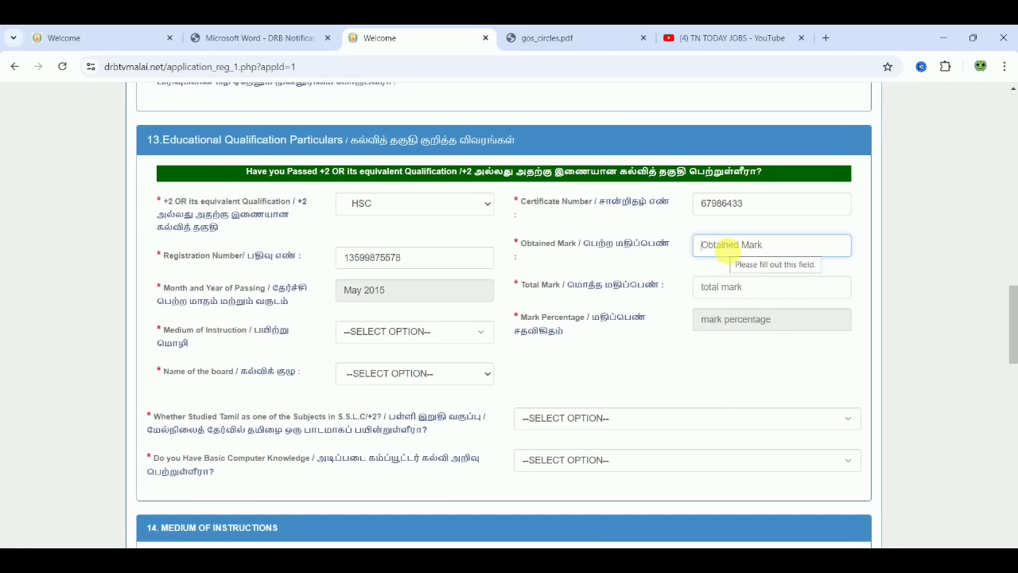
pyautogui.write('980')
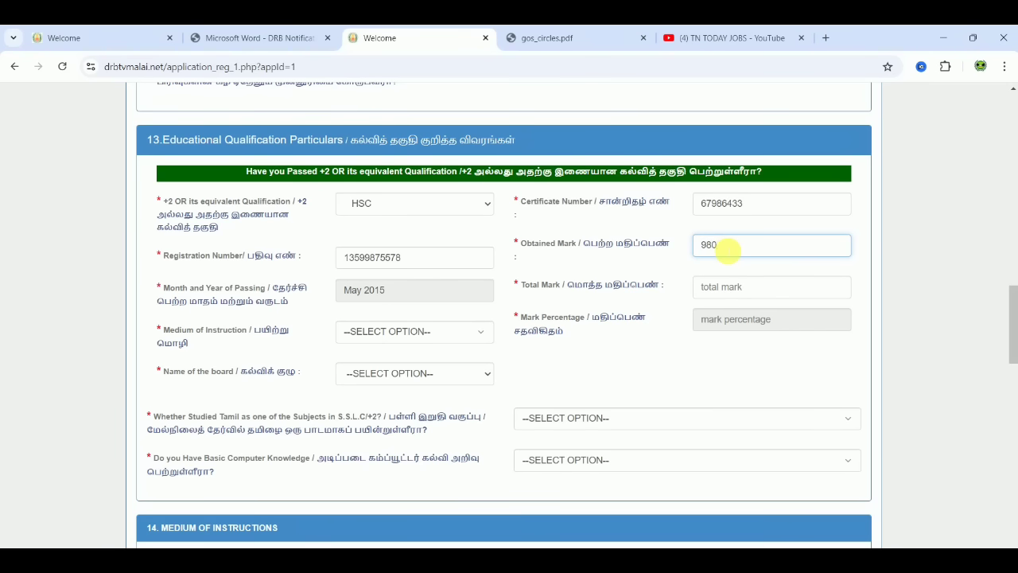
pyautogui.click(719, 286)
pyautogui.write('1200')
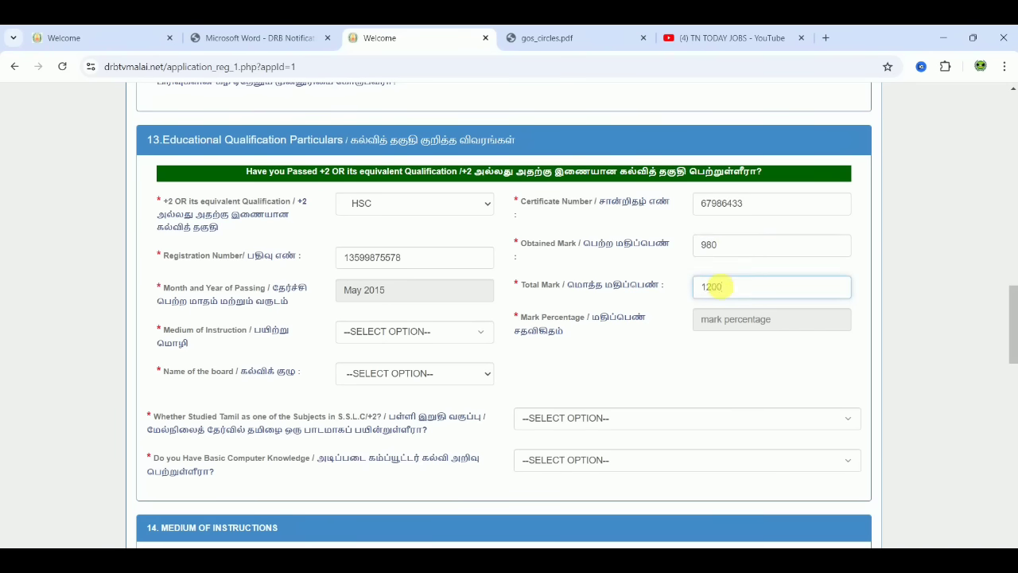
pyautogui.click(685, 347)
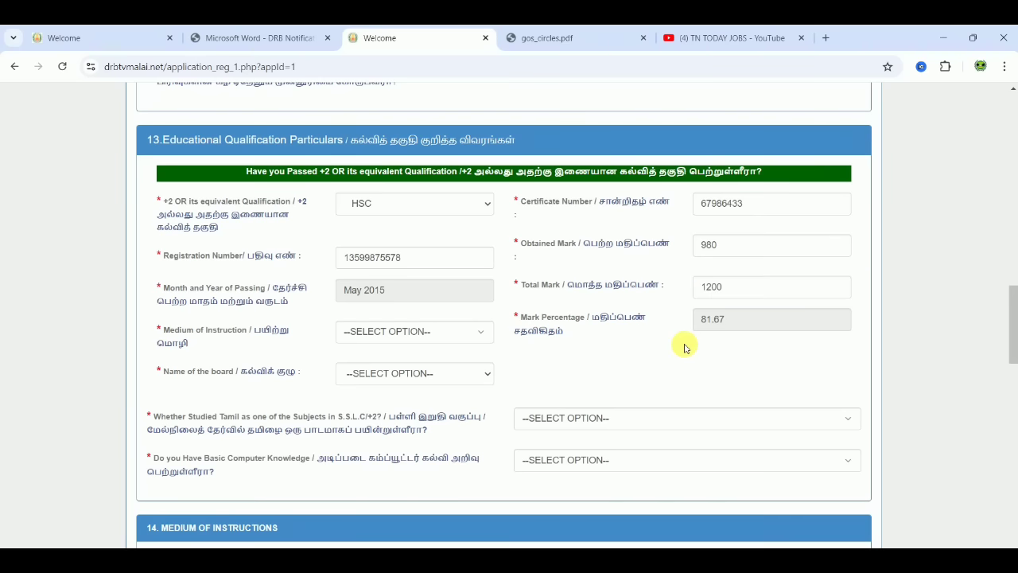
pyautogui.doubleClick(731, 292)
pyautogui.press('BackSpace')
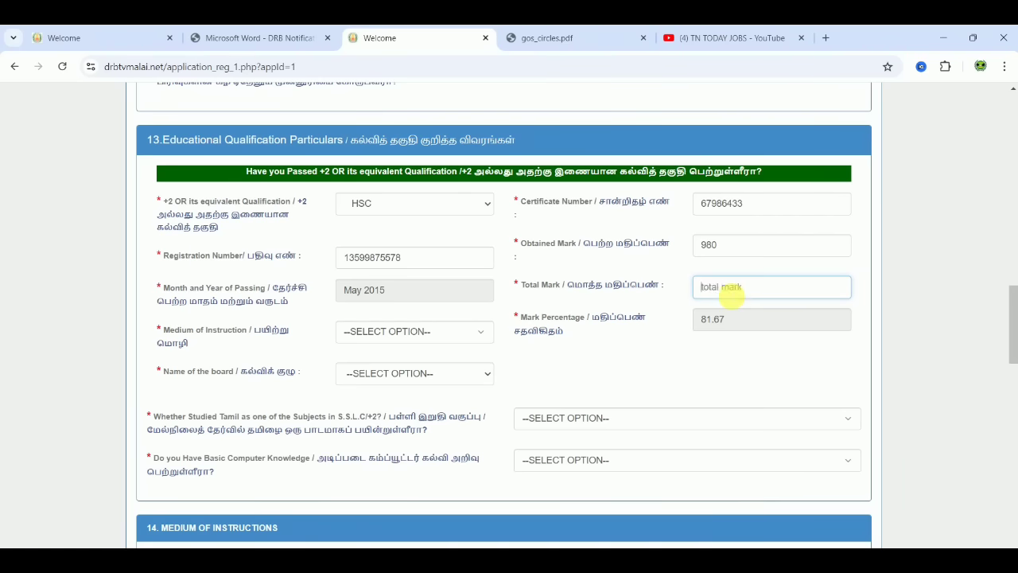
pyautogui.click(731, 251)
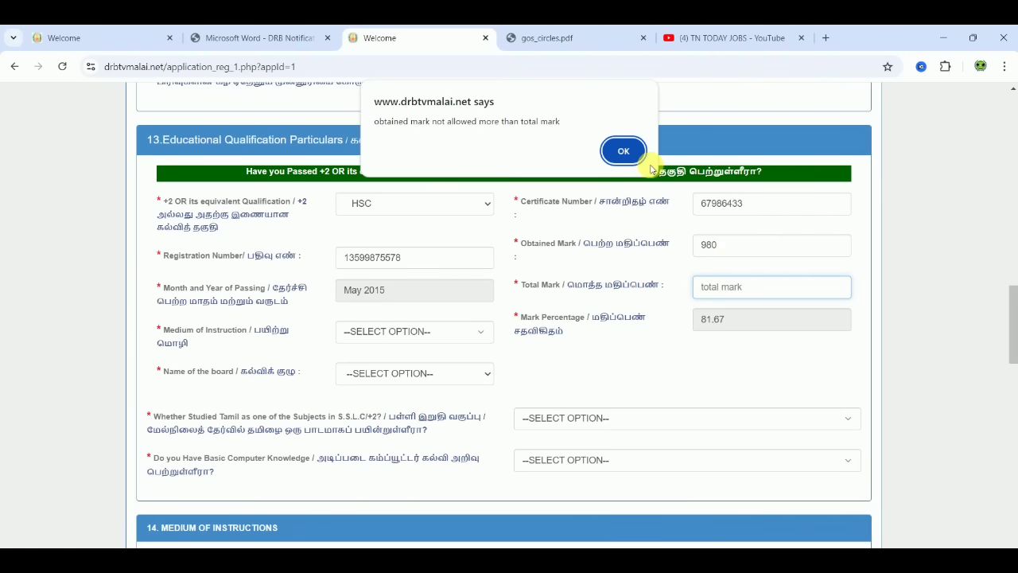
pyautogui.click(627, 150)
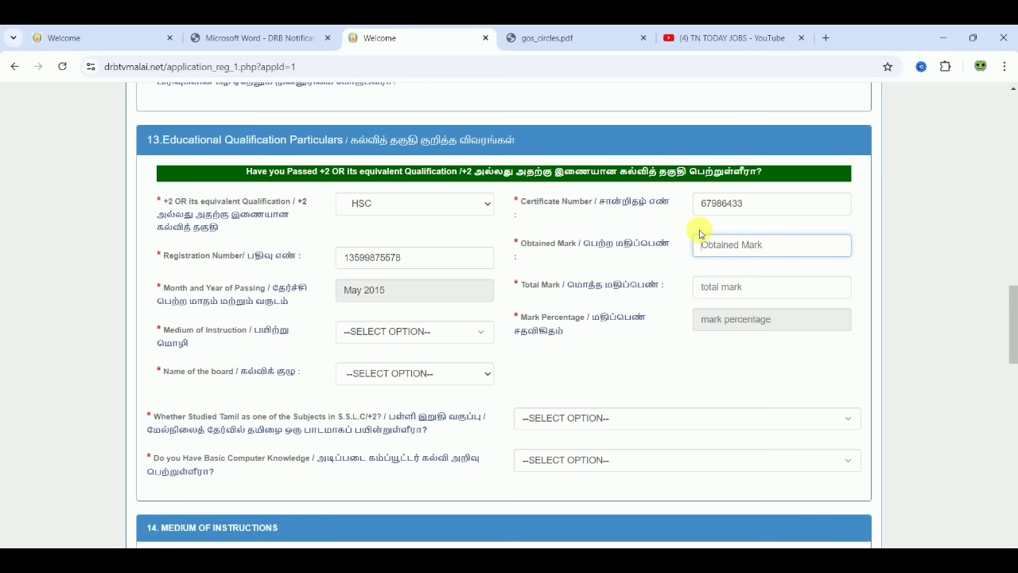
# - Enter obtained mark 540 and total mark 600, giving a 90.00 percentage
pyautogui.write('540')
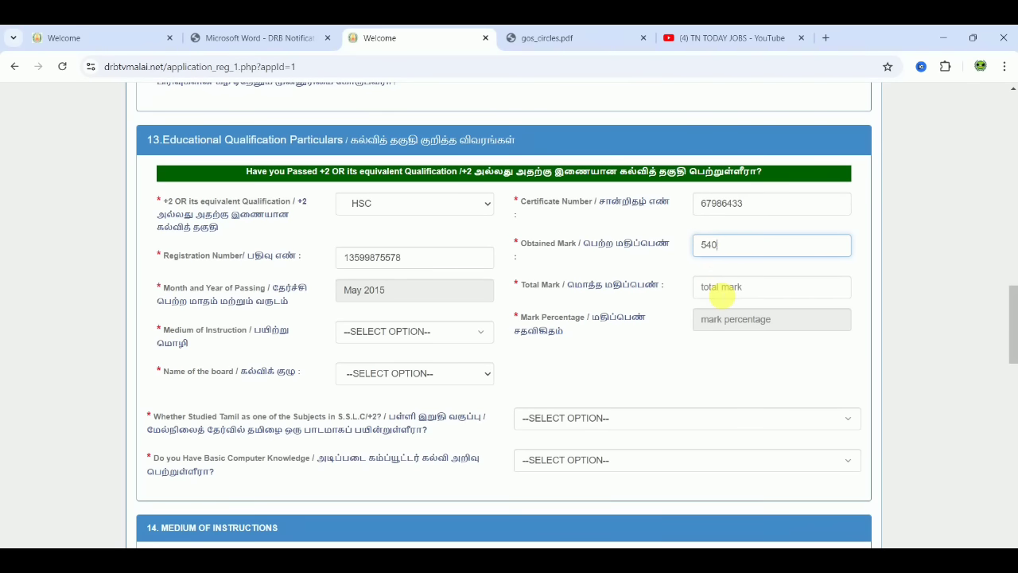
pyautogui.click(722, 293)
pyautogui.write('600')
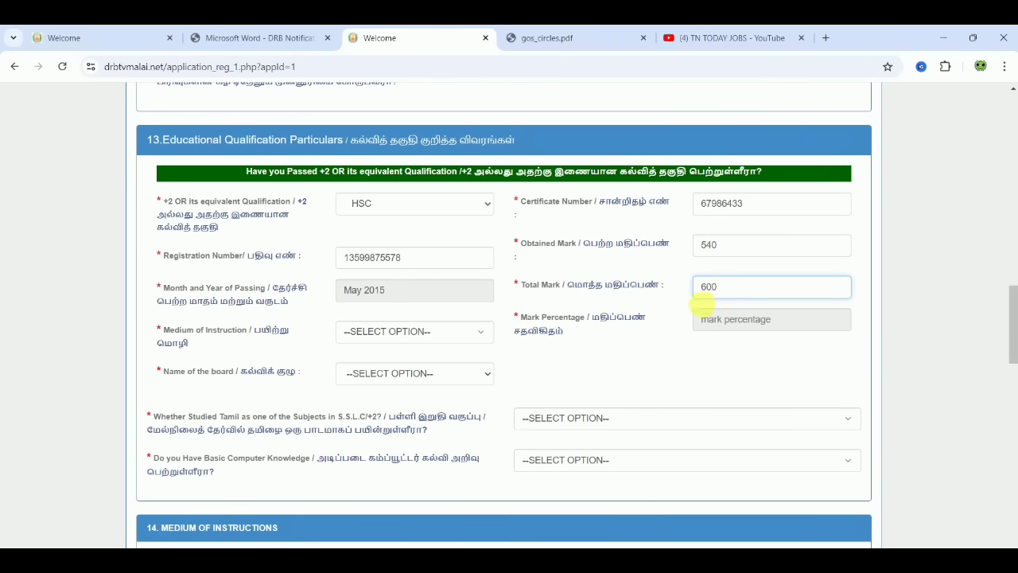
pyautogui.click(677, 342)
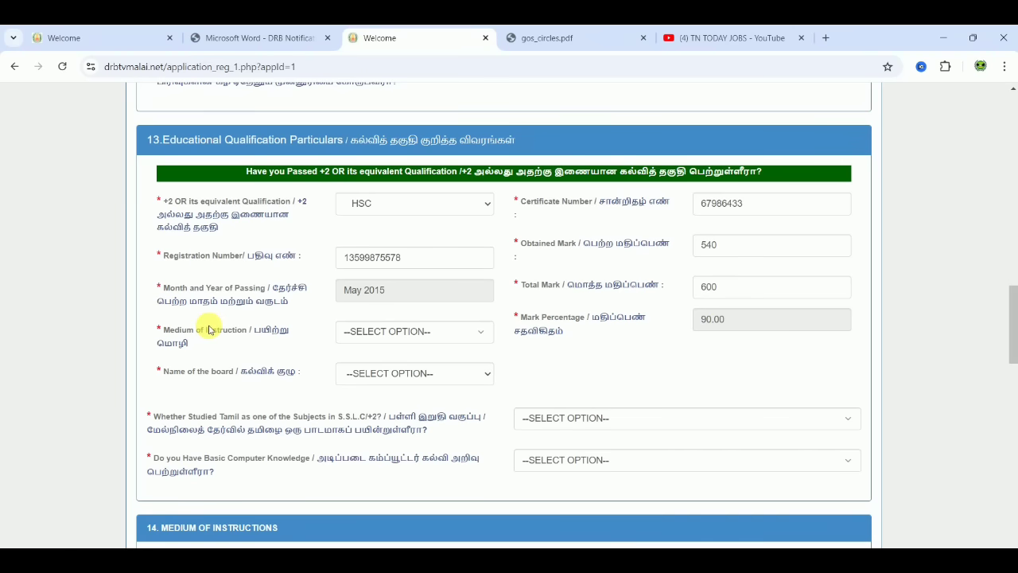
# - Set the HSC medium of instruction to Tamil (தமிழ்) and the board to STATE BOARD
pyautogui.click(352, 335)
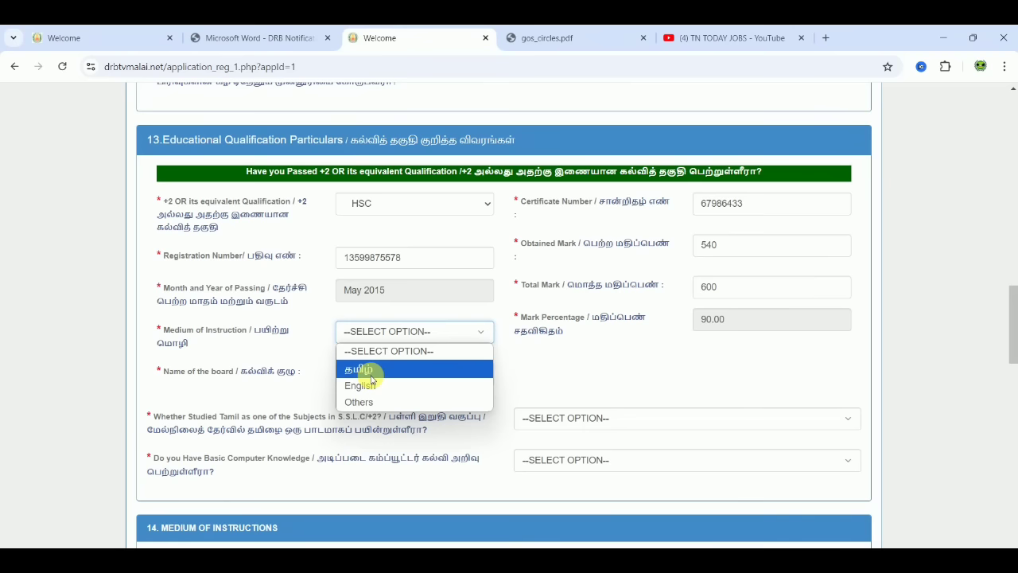
pyautogui.click(371, 374)
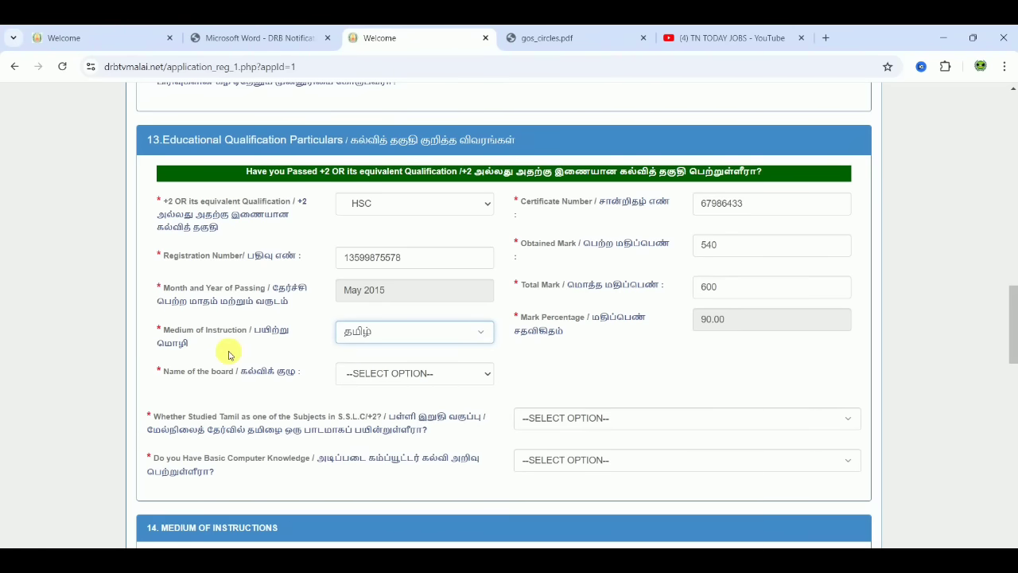
pyautogui.click(409, 375)
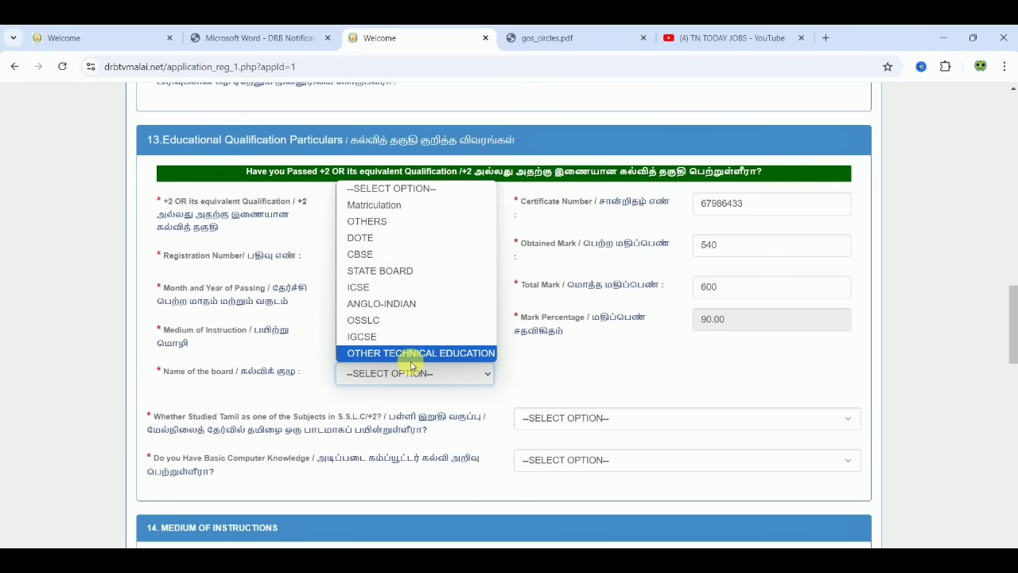
pyautogui.click(402, 271)
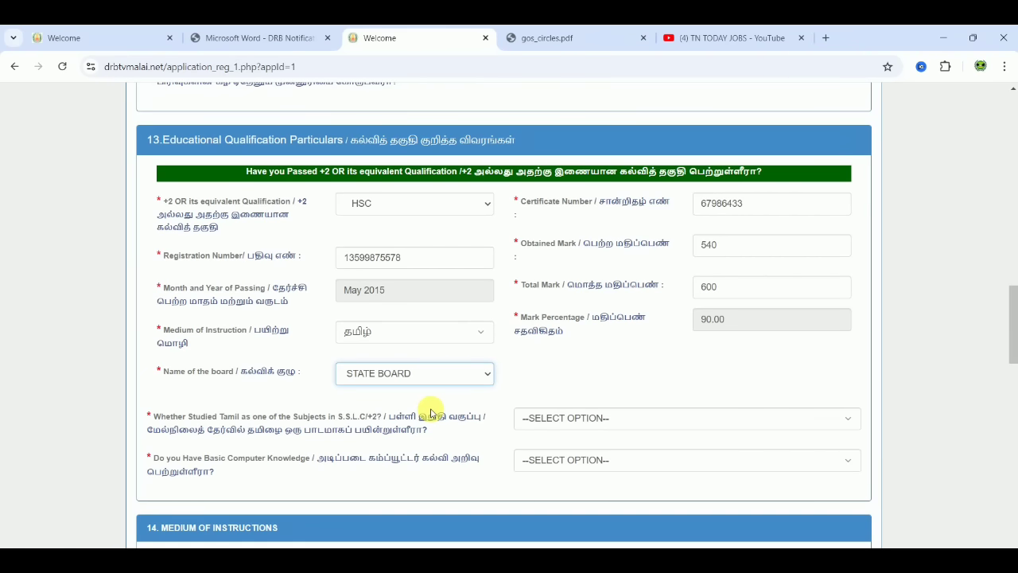
# - Answer Yes to having studied Tamil and to basic computer knowledge
pyautogui.click(549, 419)
pyautogui.click(546, 457)
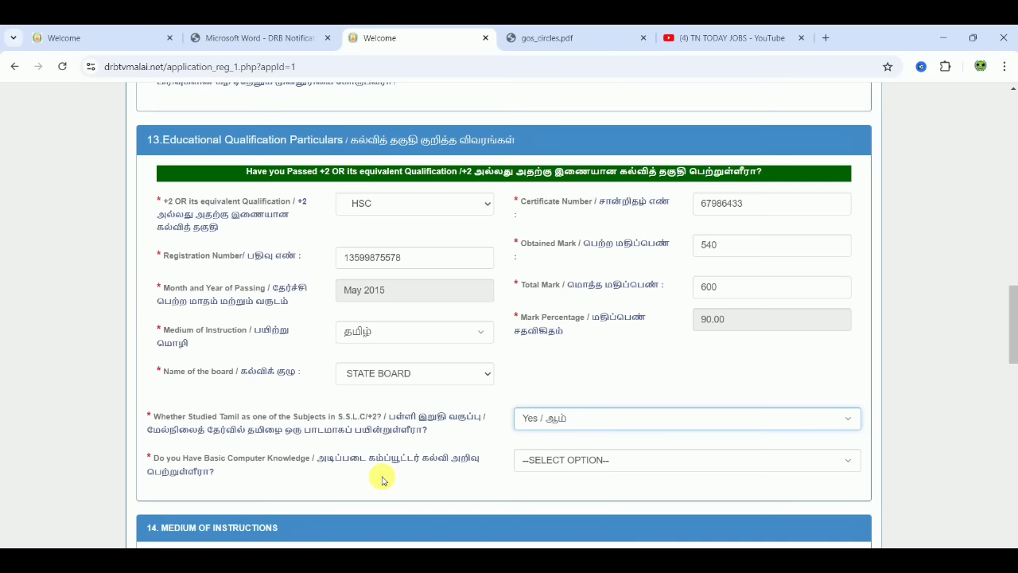
pyautogui.click(567, 461)
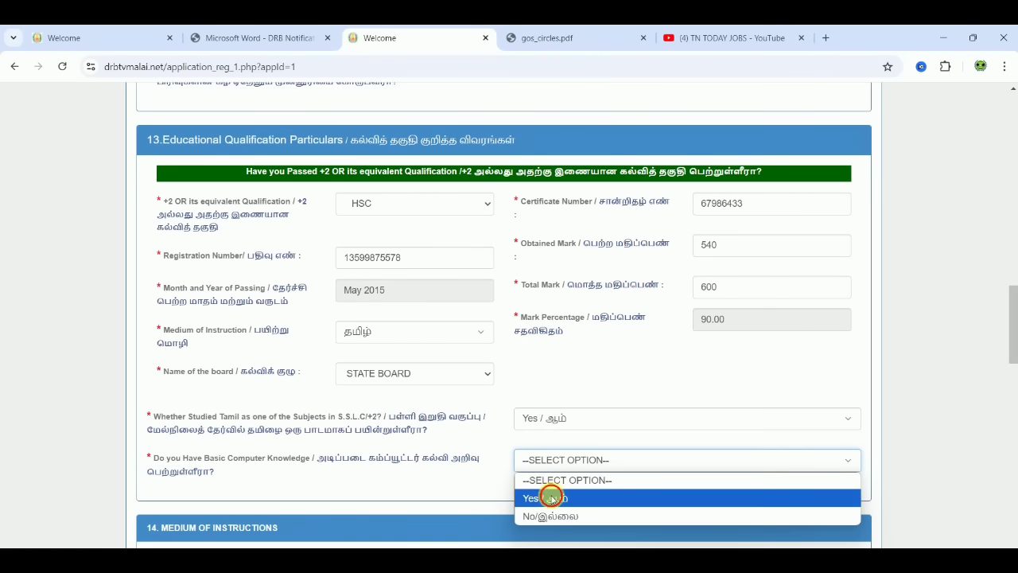
pyautogui.click(551, 498)
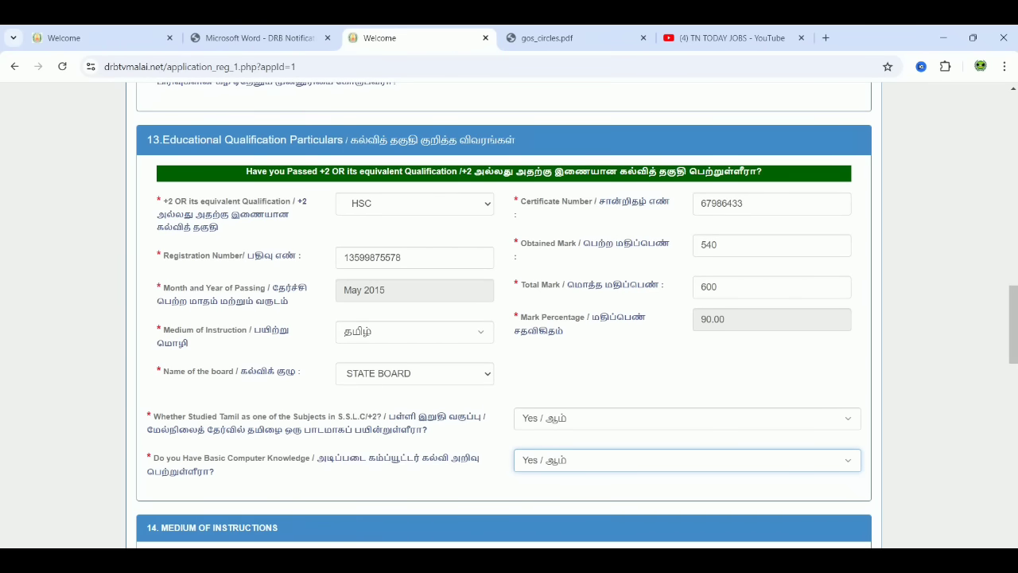
# - On the drbchn.in form, fill in the SSLC registration number and certificate number
pyautogui.hotkey('ctrl', '1')
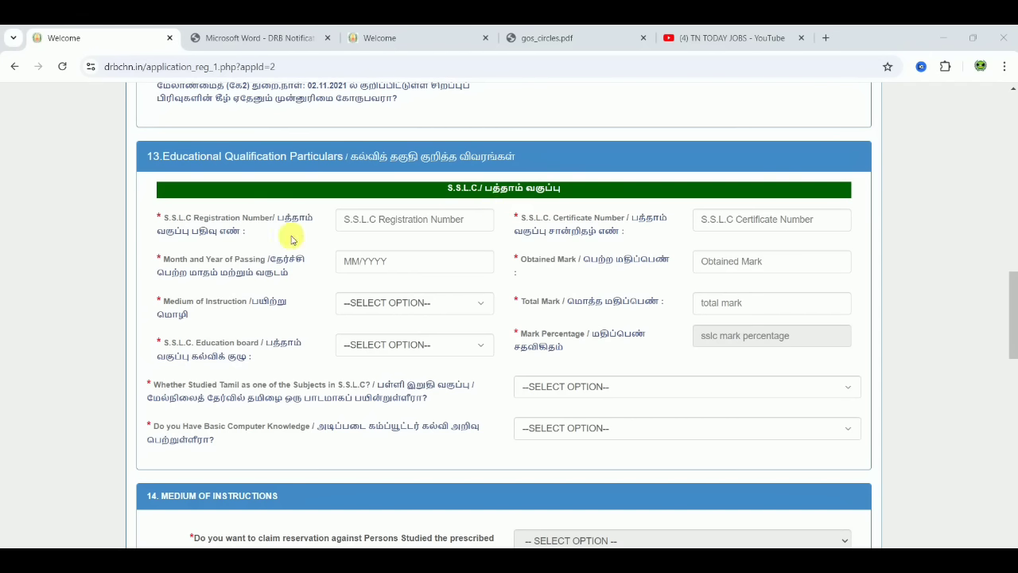
pyautogui.click(379, 229)
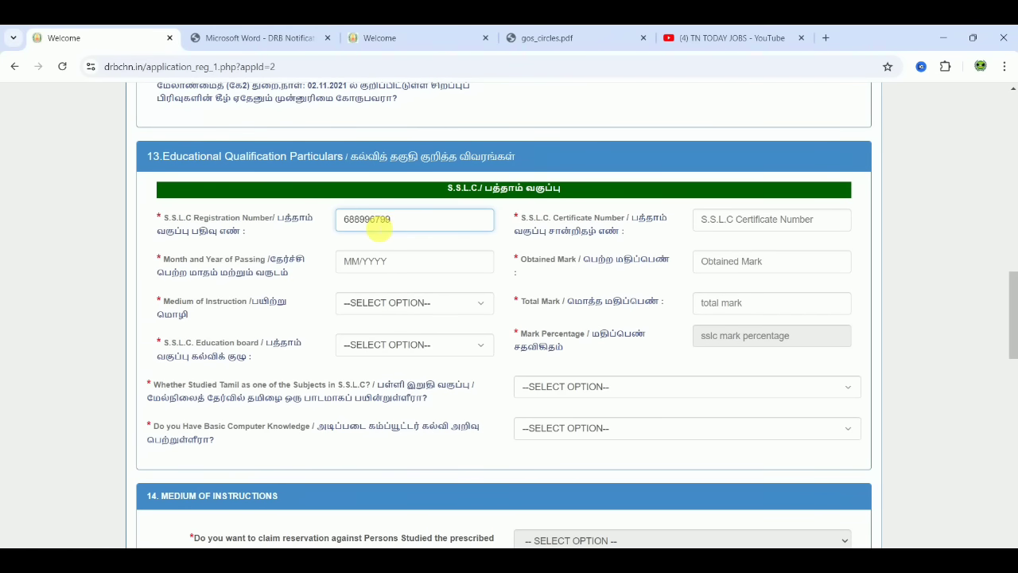
pyautogui.click(772, 226)
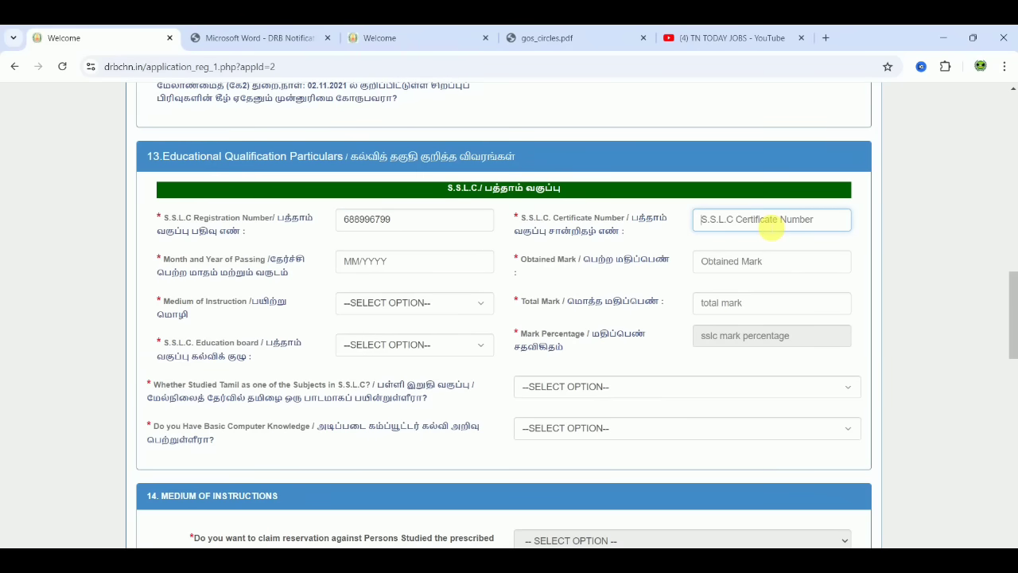
pyautogui.write('9086544')
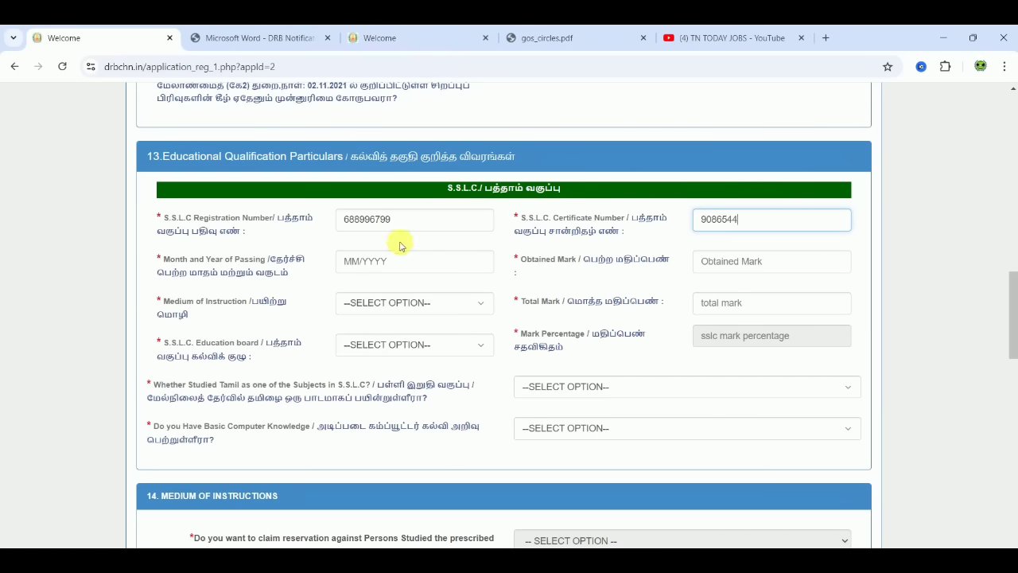
# - Set the SSLC month and year of passing to May 2013
pyautogui.click(372, 263)
pyautogui.click(440, 285)
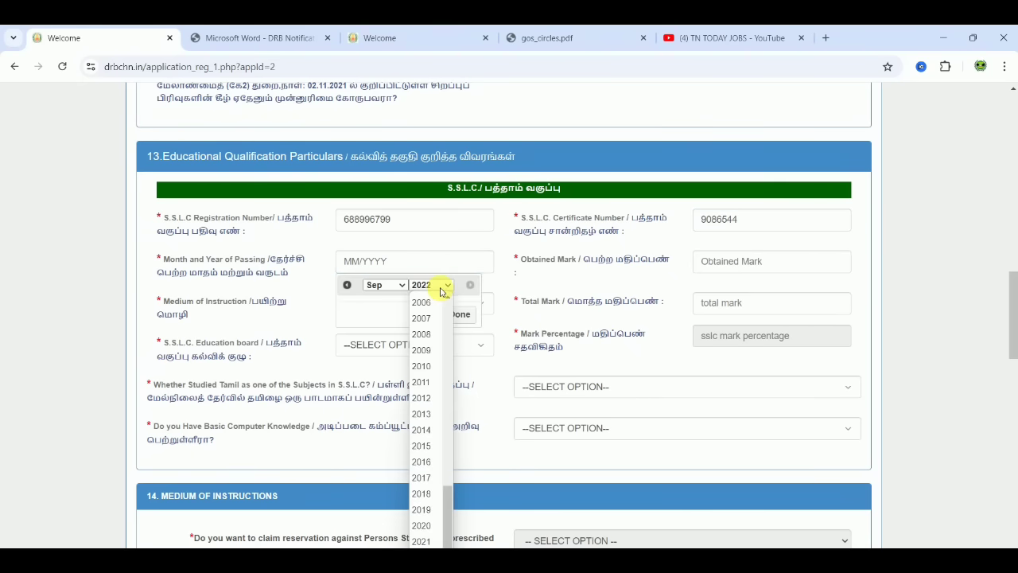
pyautogui.scroll(5, 442, 296)
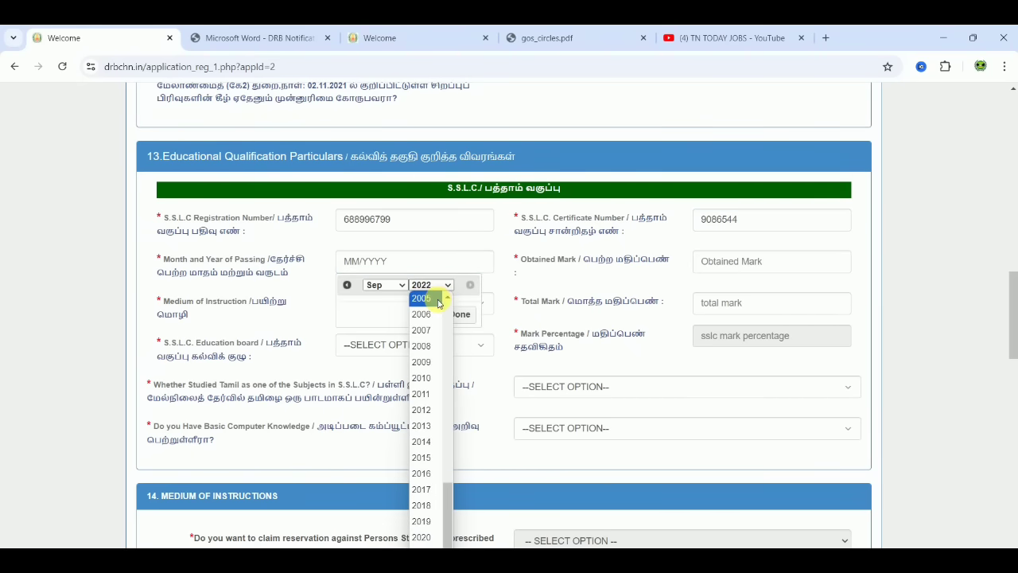
pyautogui.click(432, 426)
pyautogui.click(391, 291)
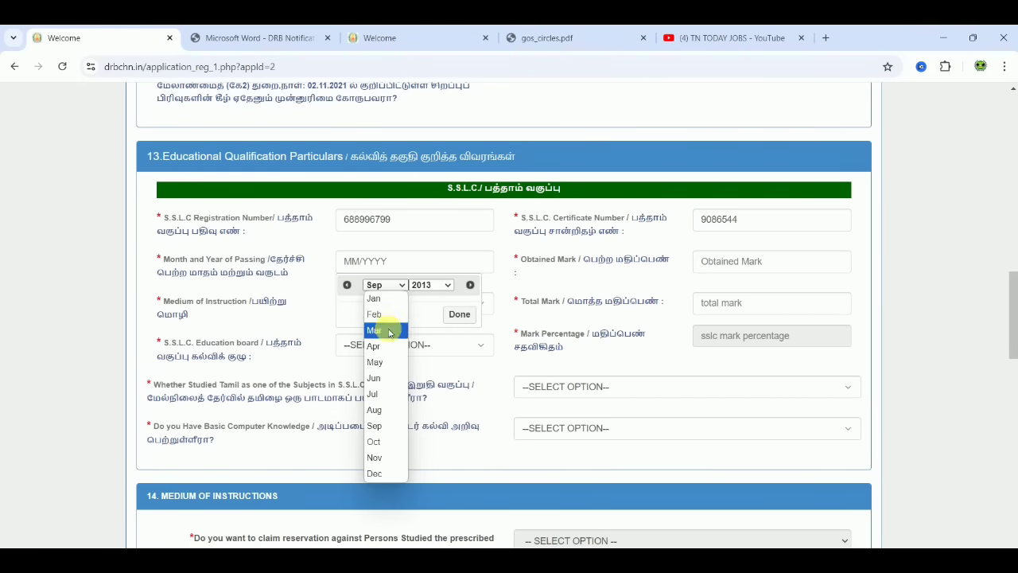
pyautogui.click(386, 362)
pyautogui.click(461, 314)
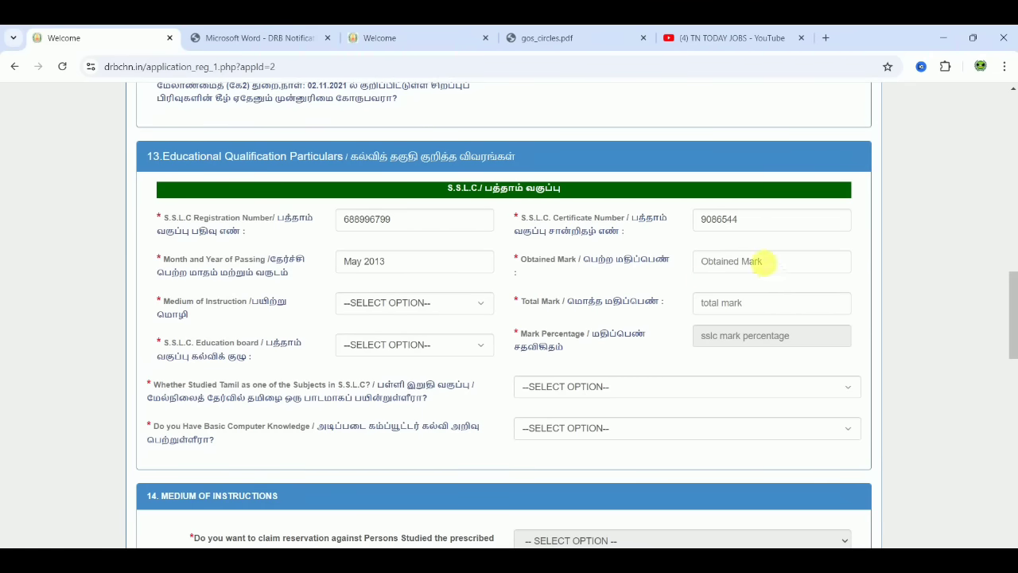
# - Enter SSLC obtained mark 430 and total mark 500, giving 86.00 percent
pyautogui.click(763, 262)
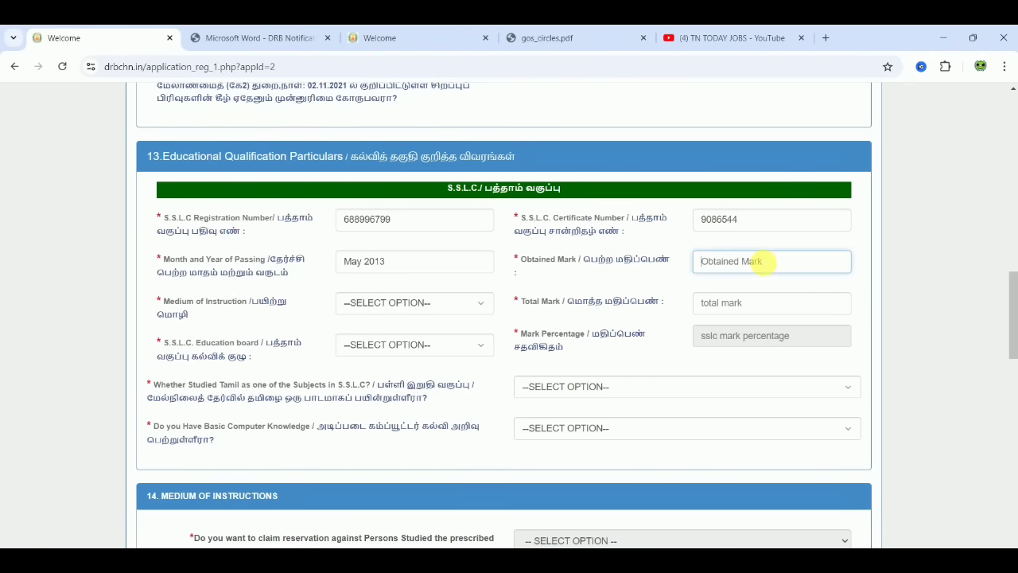
pyautogui.write('430')
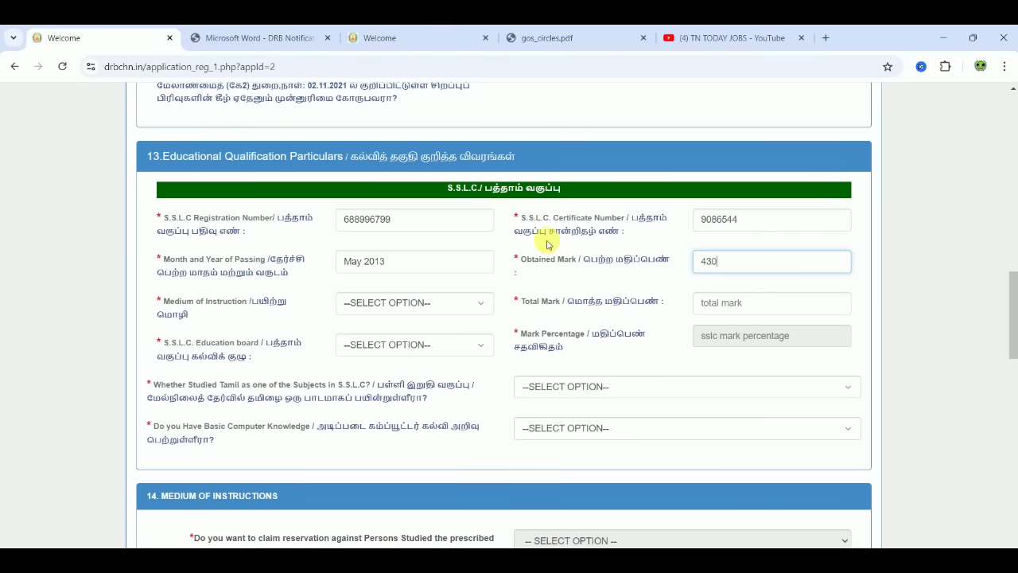
pyautogui.click(739, 302)
pyautogui.write('500')
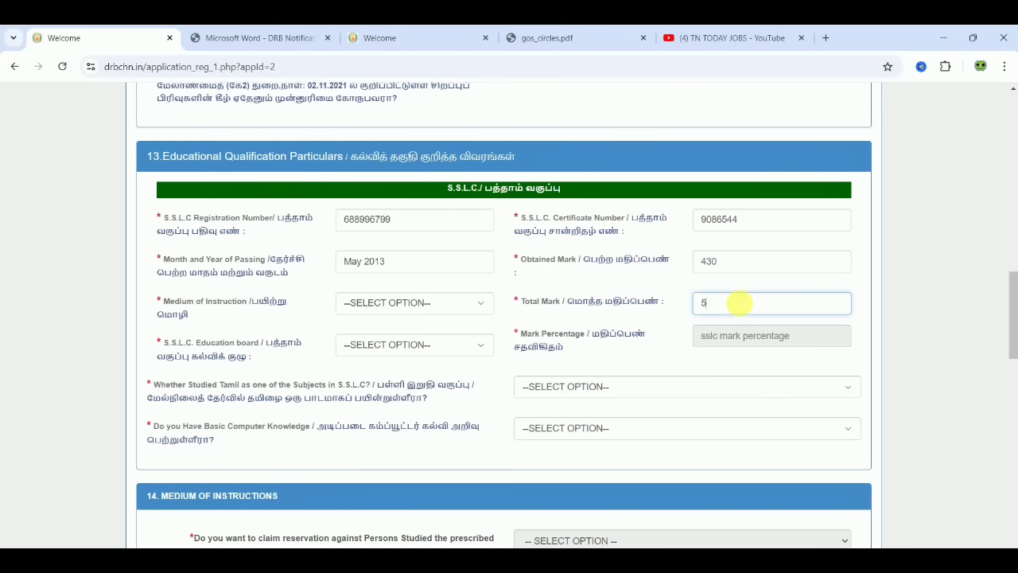
pyautogui.click(884, 340)
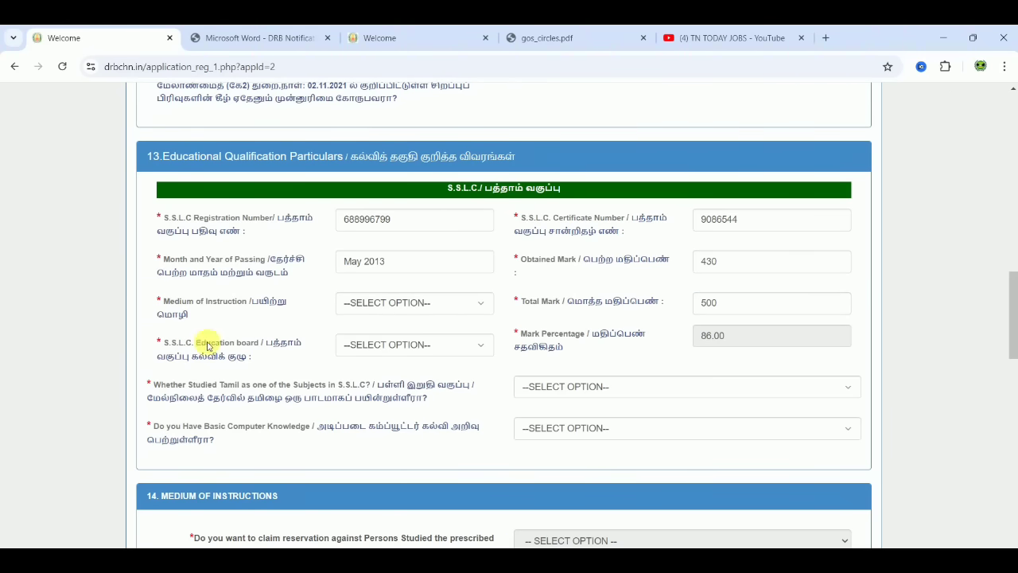
pyautogui.click(405, 306)
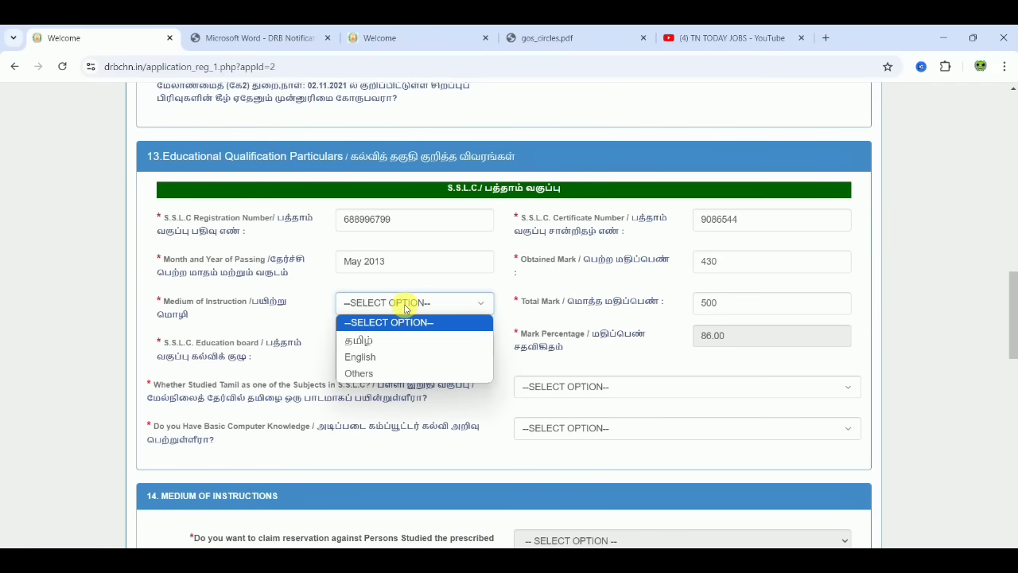
# - Set the SSLC medium of instruction to தமிழ் and the board to STATE BOARD
pyautogui.click(375, 343)
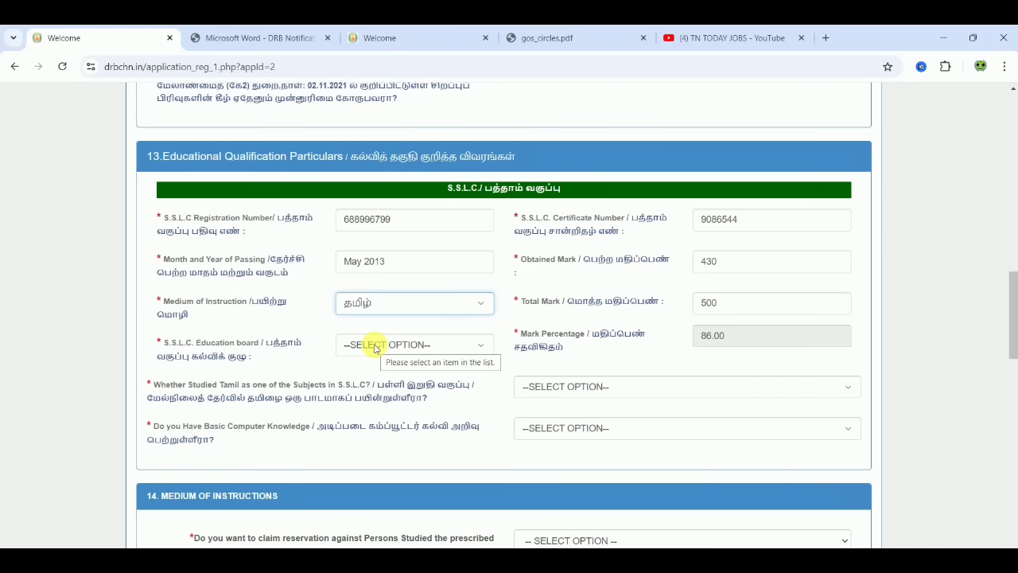
pyautogui.click(375, 348)
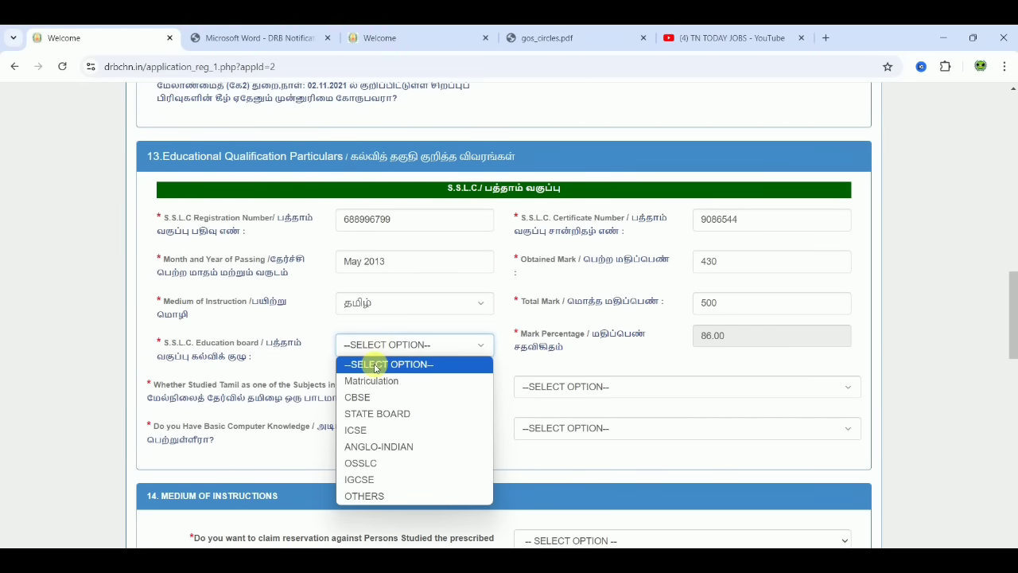
pyautogui.click(392, 415)
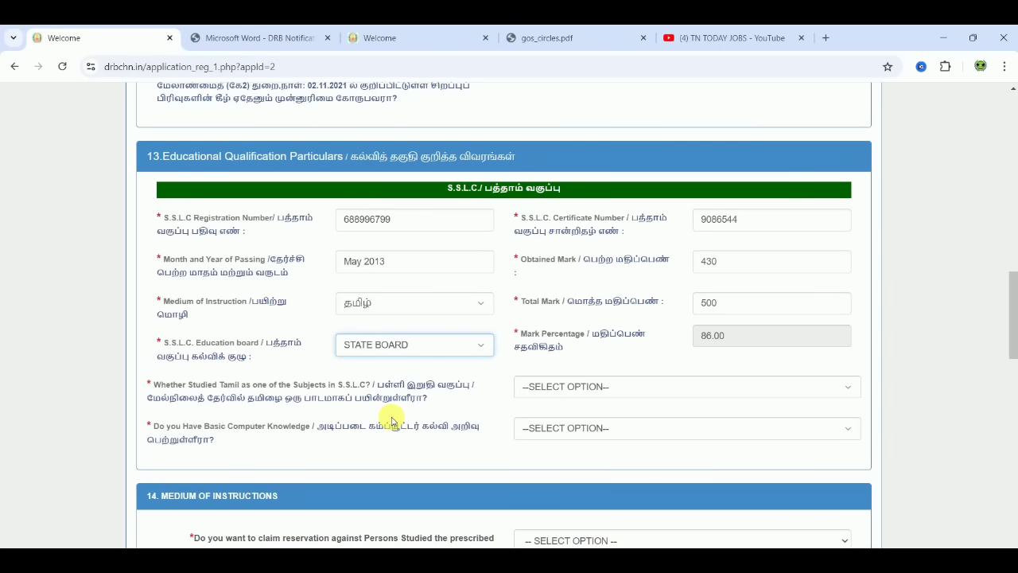
# - Answer Yes to studied Tamil and basic computer knowledge, then return to the drbtvmalai.net form
pyautogui.click(567, 390)
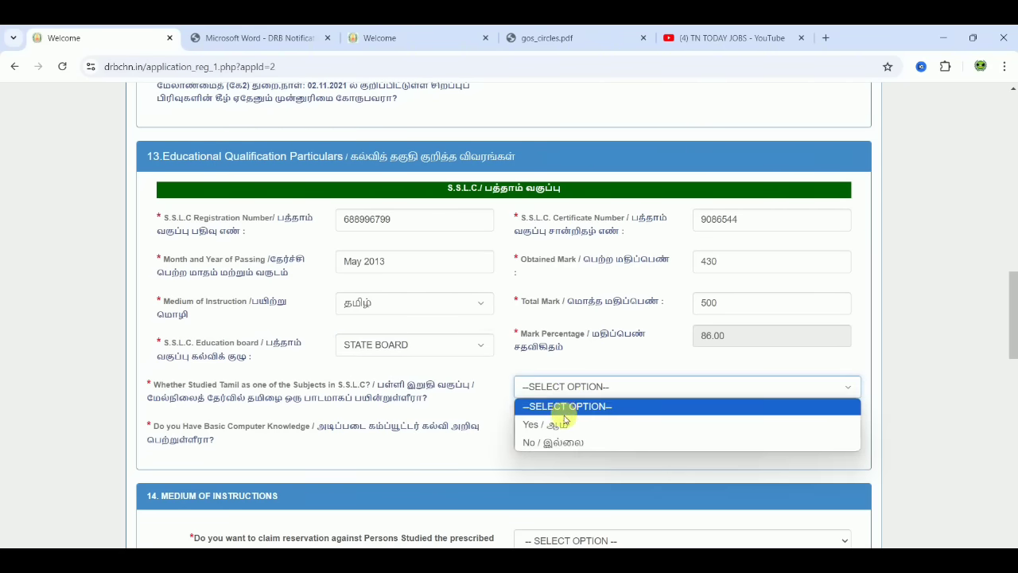
pyautogui.click(562, 423)
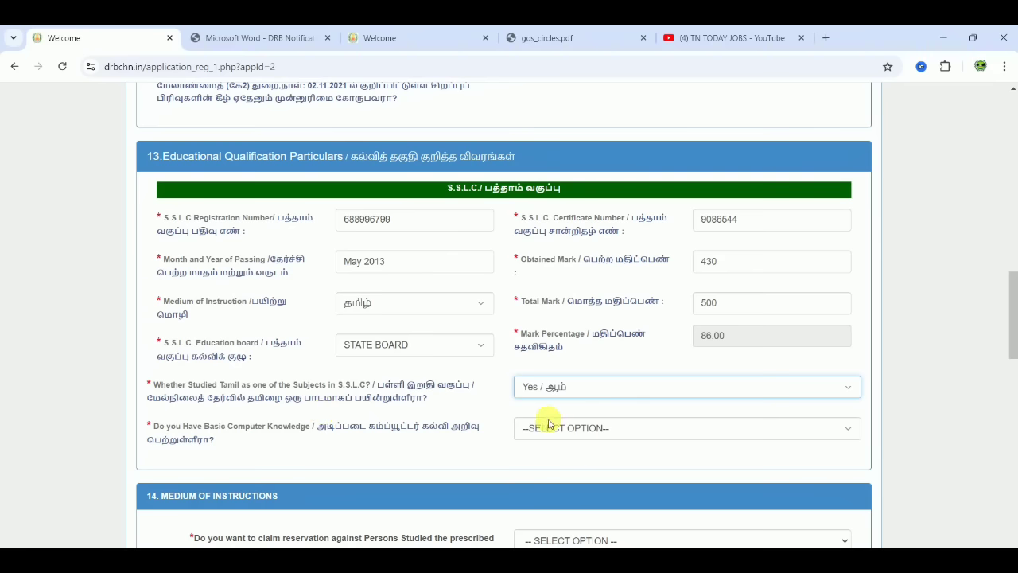
pyautogui.click(555, 429)
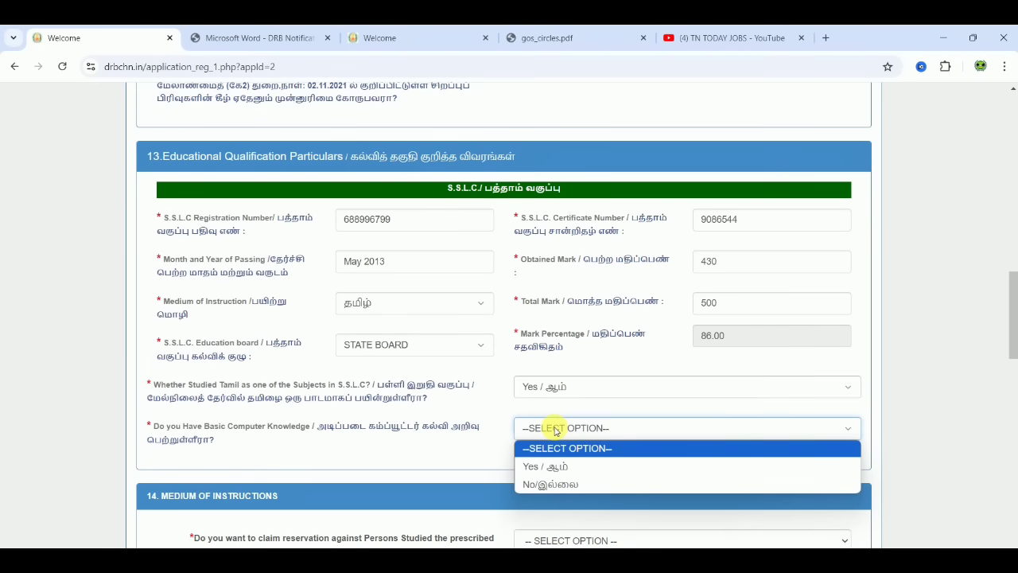
pyautogui.click(541, 467)
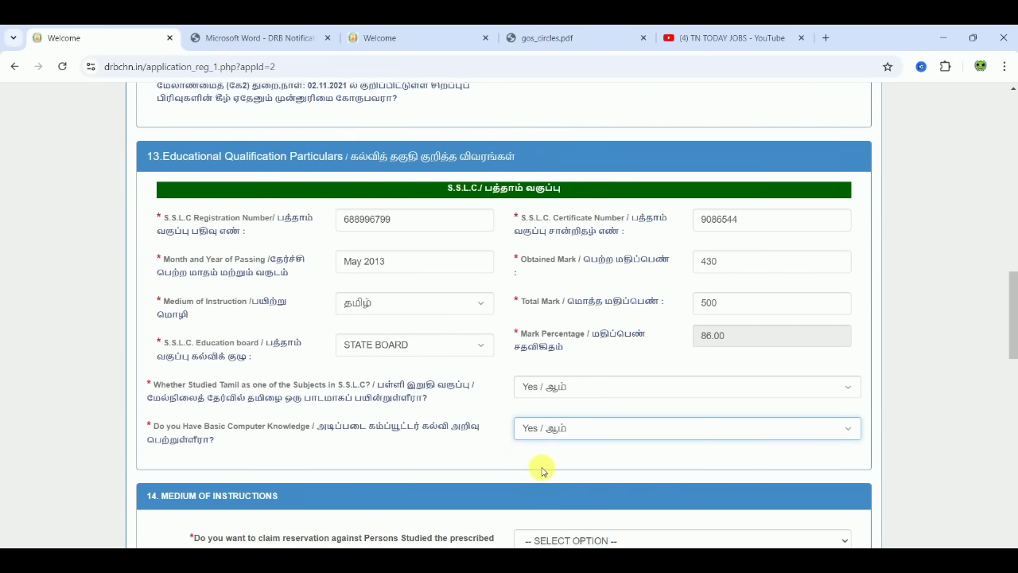
pyautogui.click(424, 31)
# - In section 14, answer Yes/ஆம் to claiming the PSTM Tamil-medium reservation
pyautogui.click(945, 426)
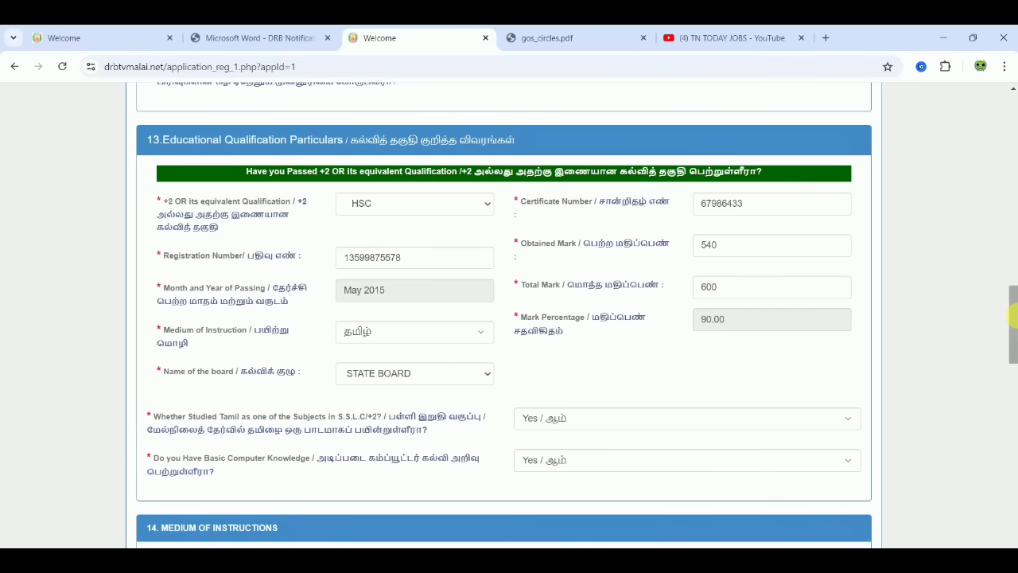
pyautogui.moveTo(1013, 337); pyautogui.dragTo(1014, 386)
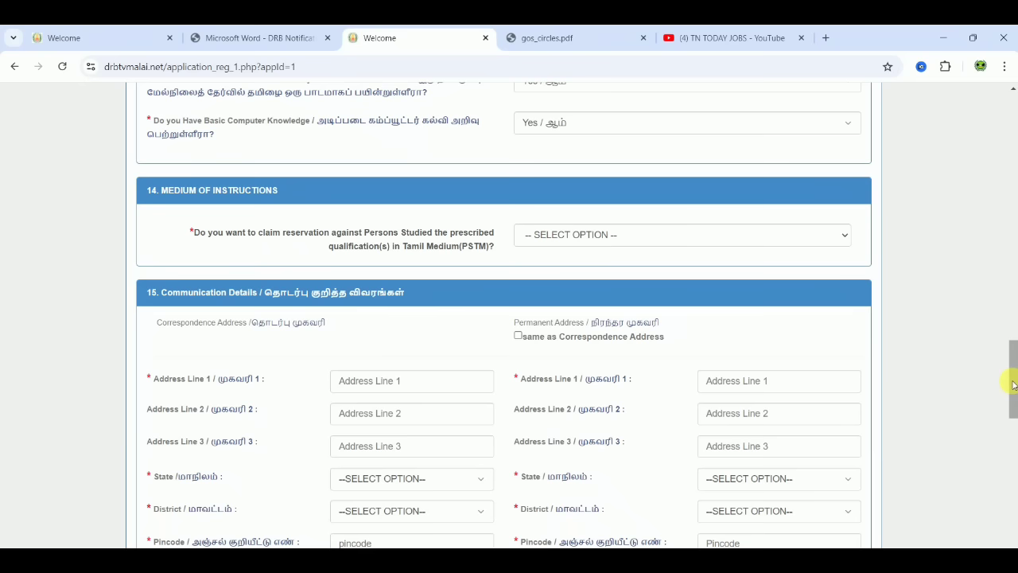
pyautogui.click(736, 232)
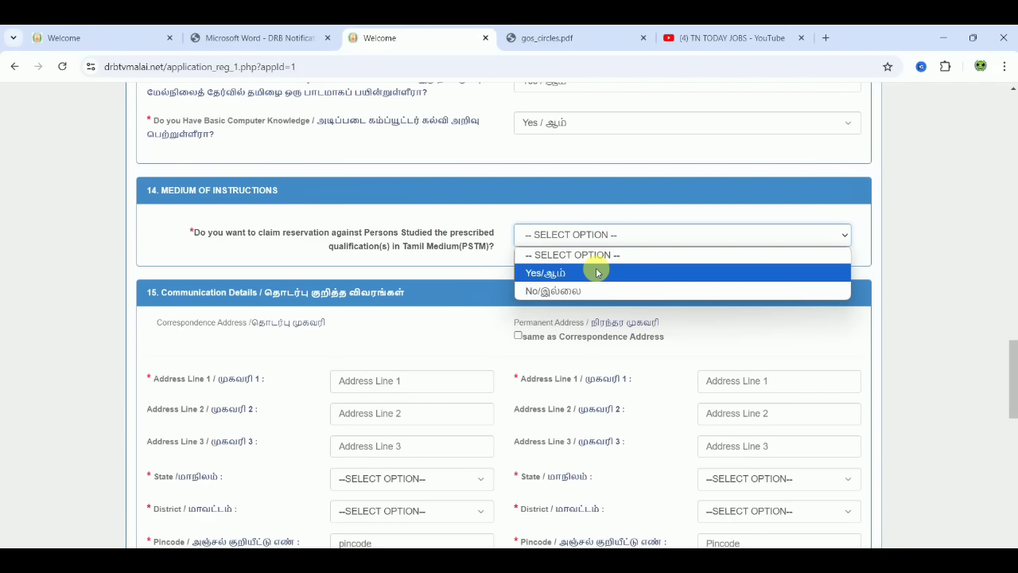
pyautogui.click(597, 272)
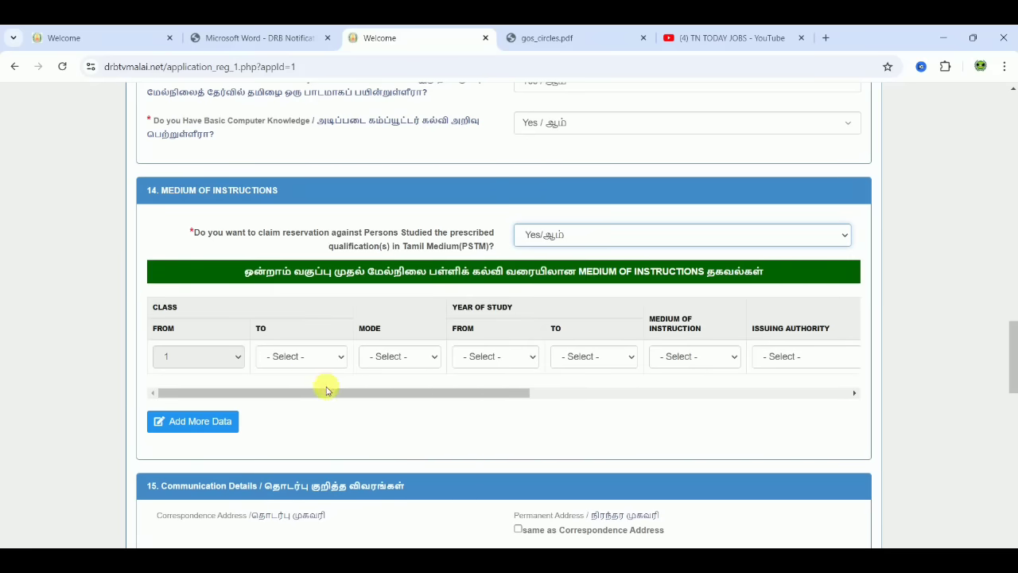
# - End the first row's class range at 5 and set its study mode to Regular
pyautogui.moveTo(336, 391); pyautogui.dragTo(249, 389)
pyautogui.click(282, 355)
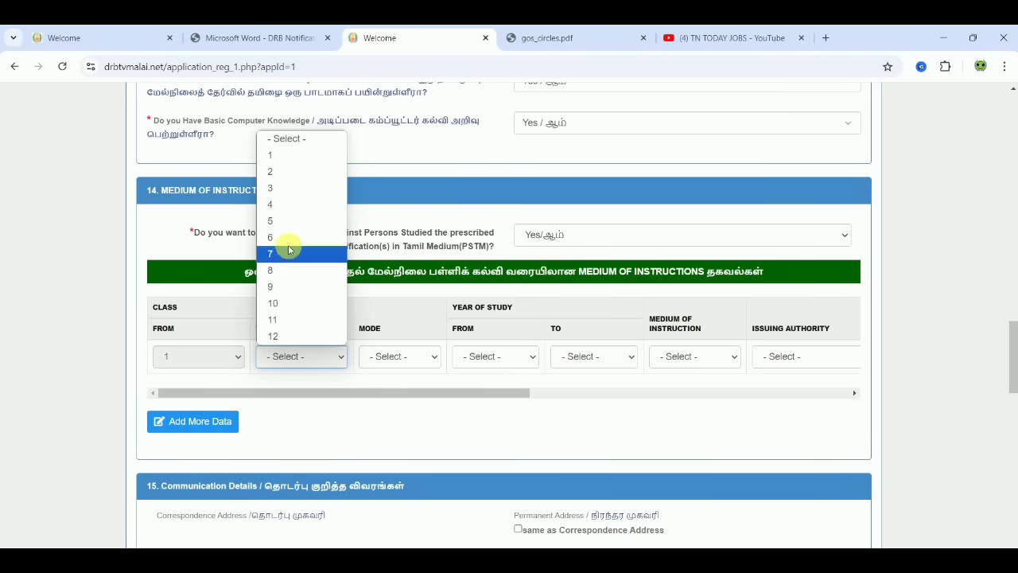
pyautogui.click(282, 219)
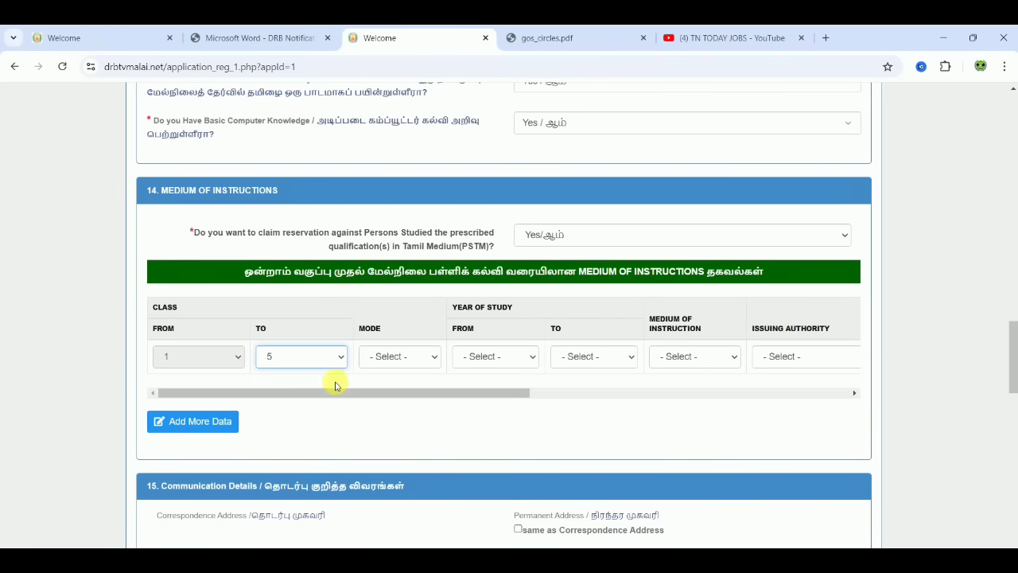
pyautogui.click(390, 357)
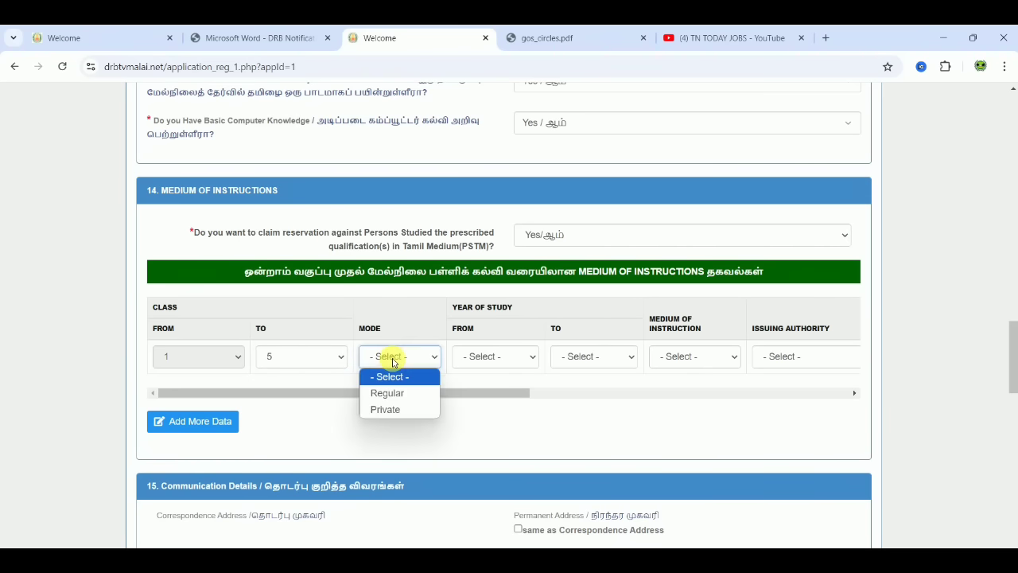
pyautogui.click(388, 392)
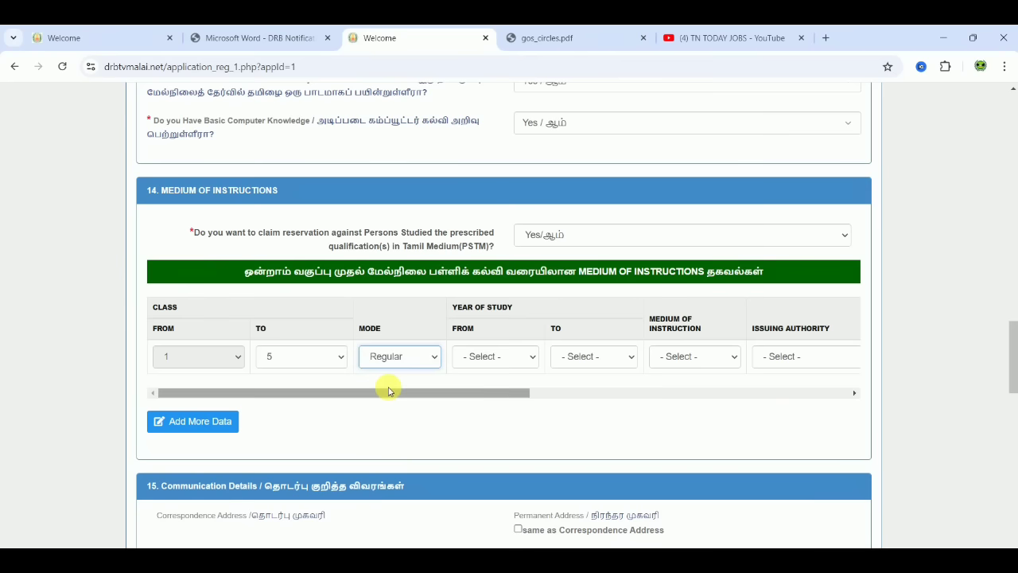
# - Set the first row's study years to 2003–2007 and its medium of instruction to Tamil
pyautogui.click(476, 366)
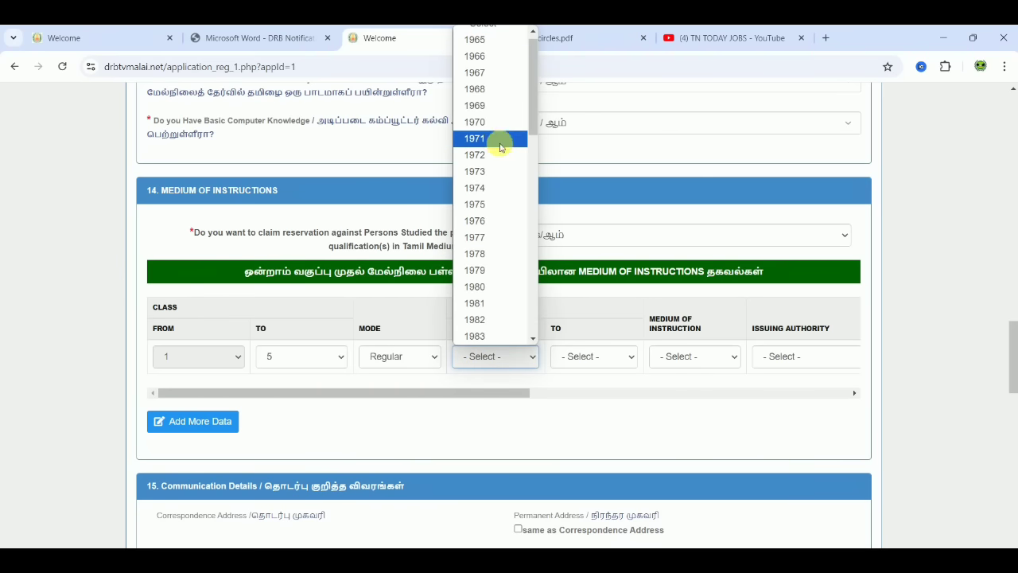
pyautogui.click(531, 163)
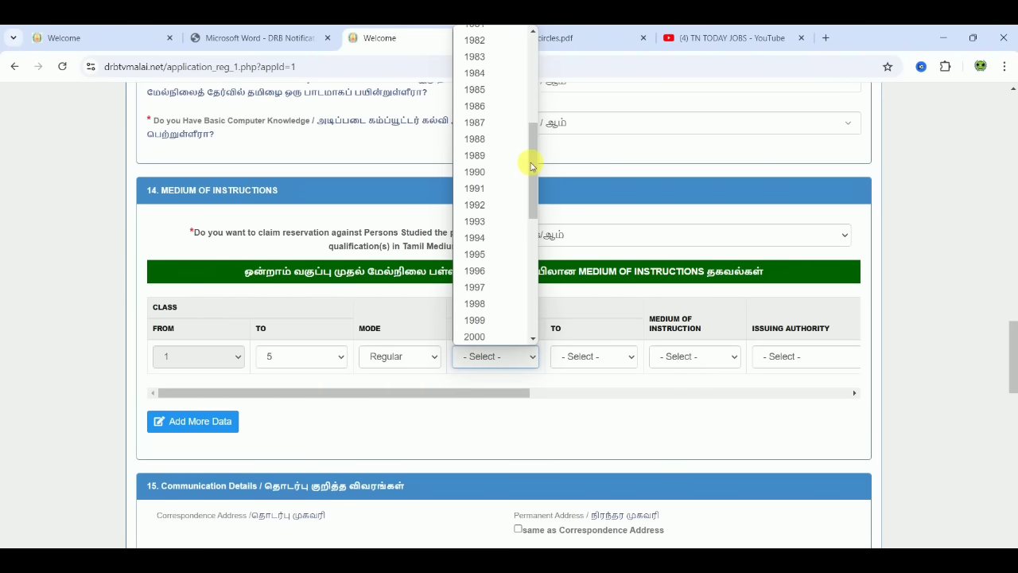
pyautogui.click(534, 266)
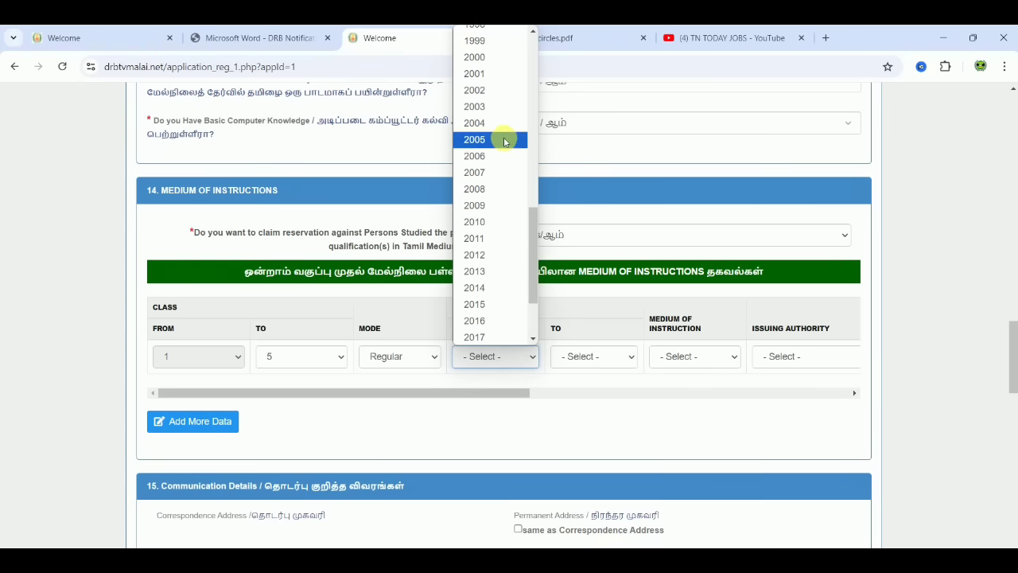
pyautogui.click(498, 109)
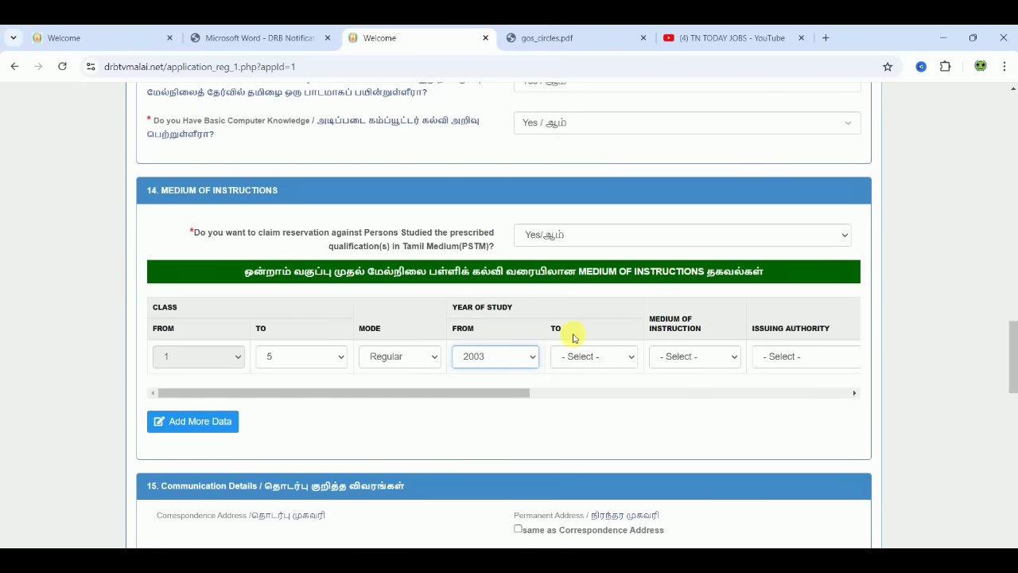
pyautogui.click(593, 356)
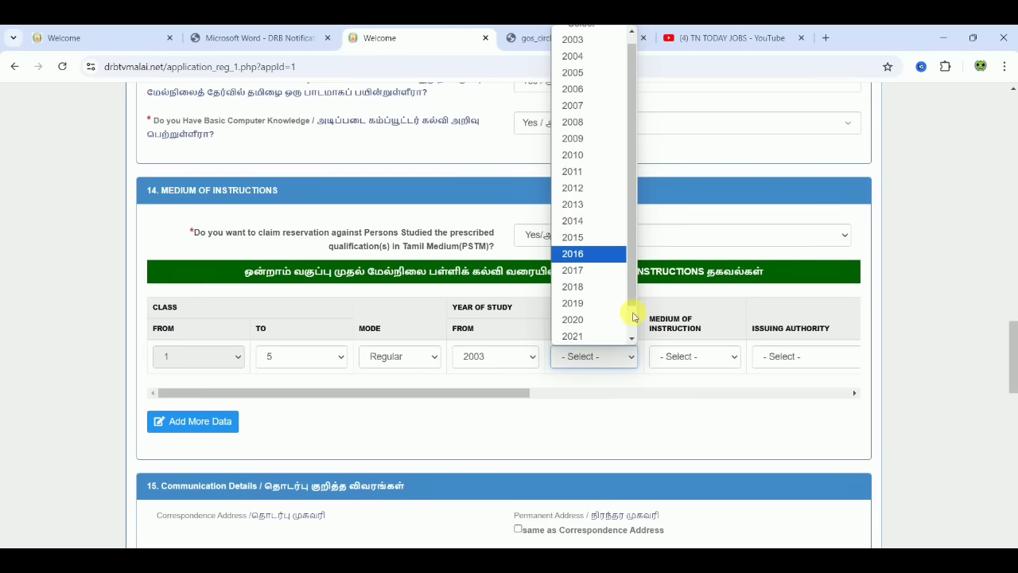
pyautogui.scroll(-1, 632, 322)
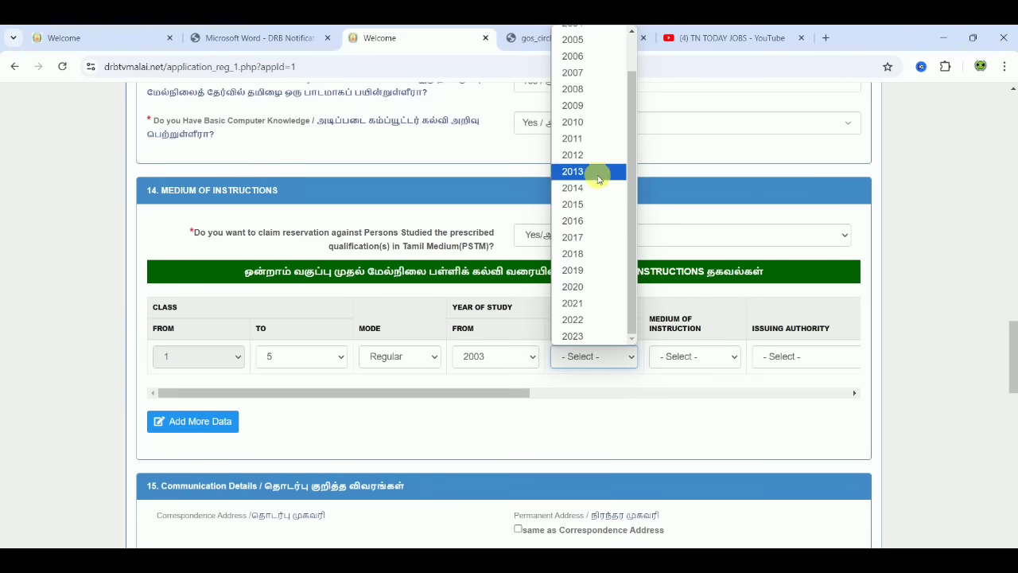
pyautogui.click(583, 77)
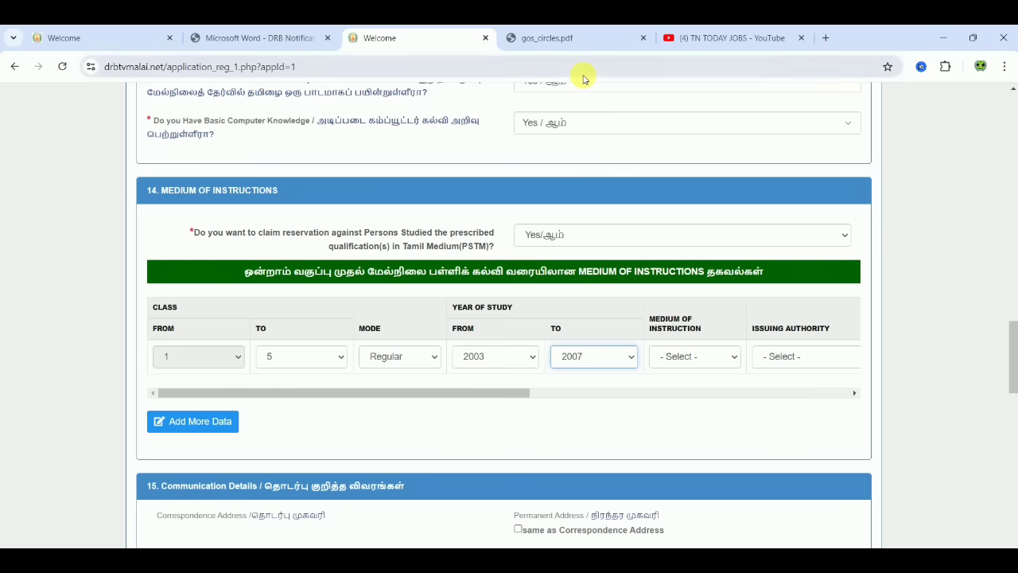
pyautogui.click(691, 359)
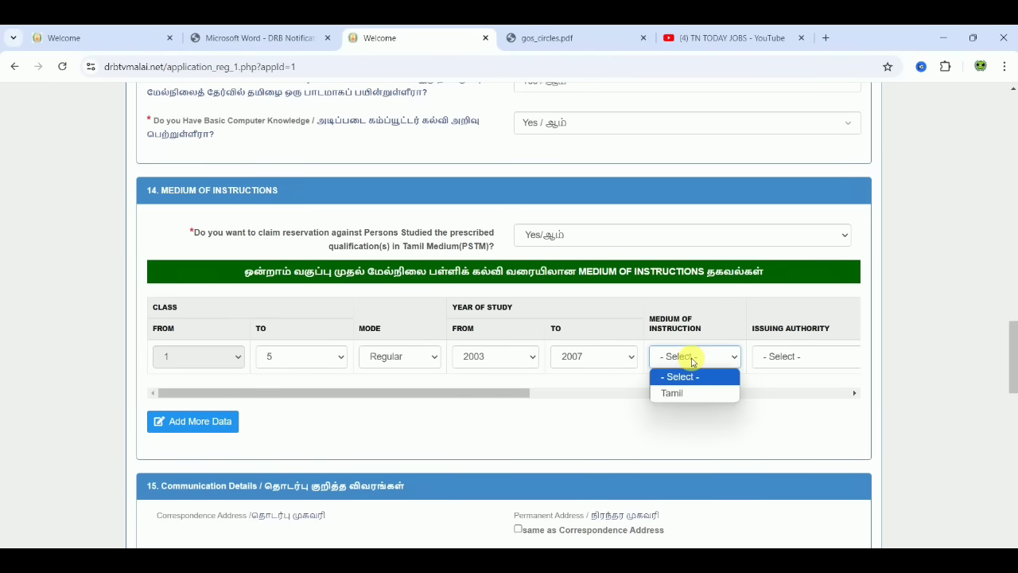
pyautogui.click(682, 392)
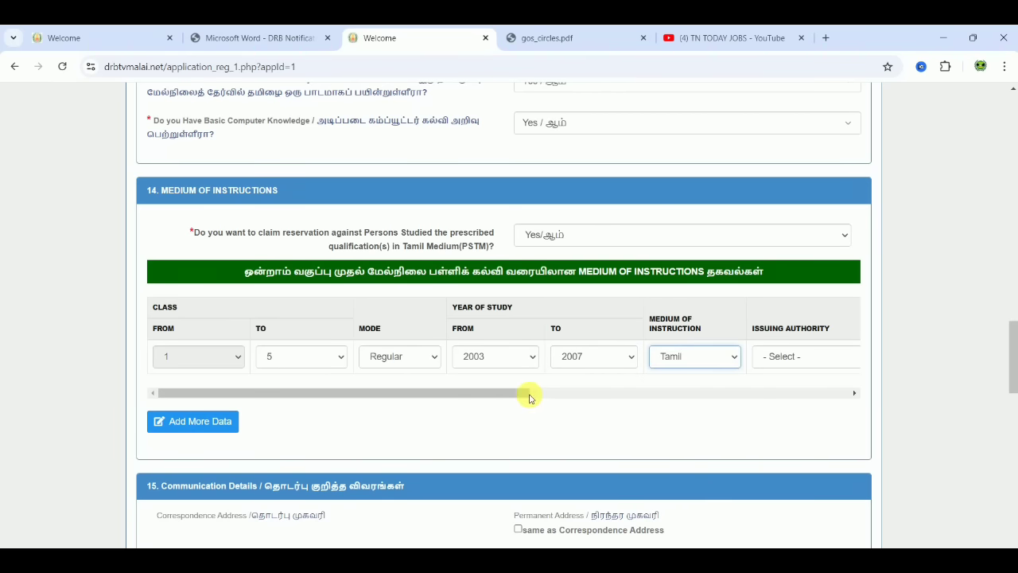
pyautogui.click(531, 393)
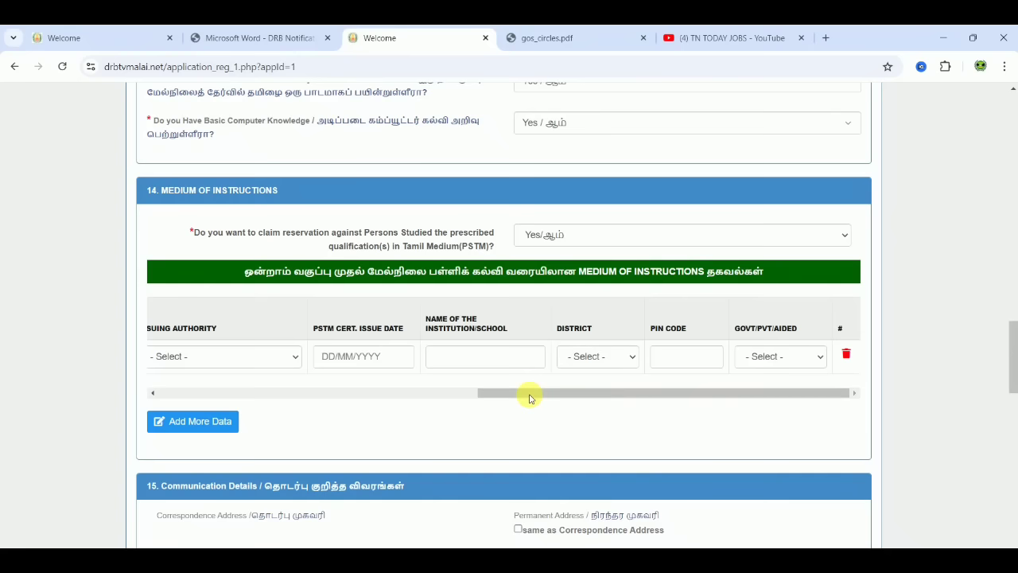
# - Record the certificate as issued by the Head Master on 24/05/2019, institution HEBRON
pyautogui.click(248, 357)
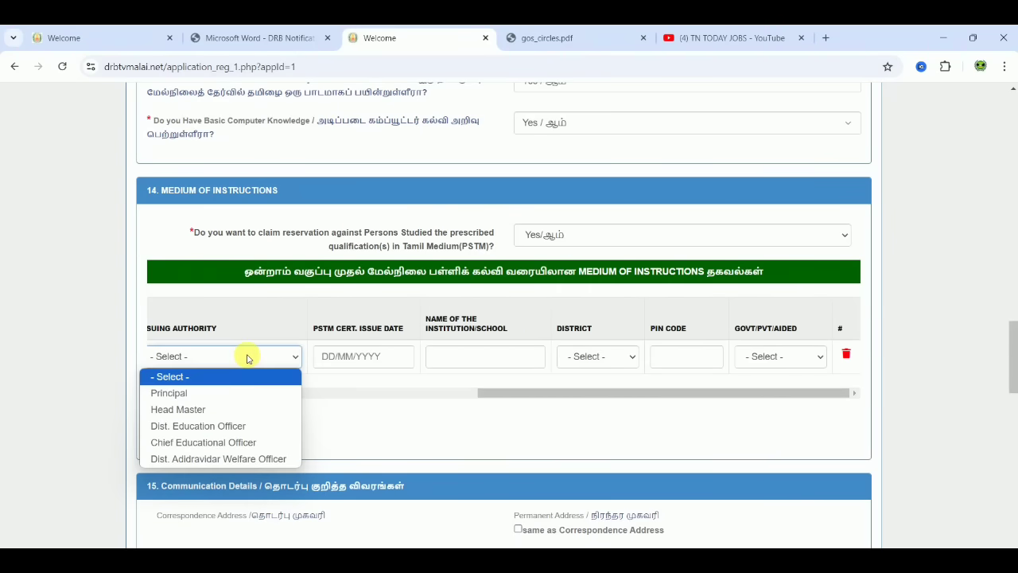
pyautogui.click(204, 409)
pyautogui.click(364, 364)
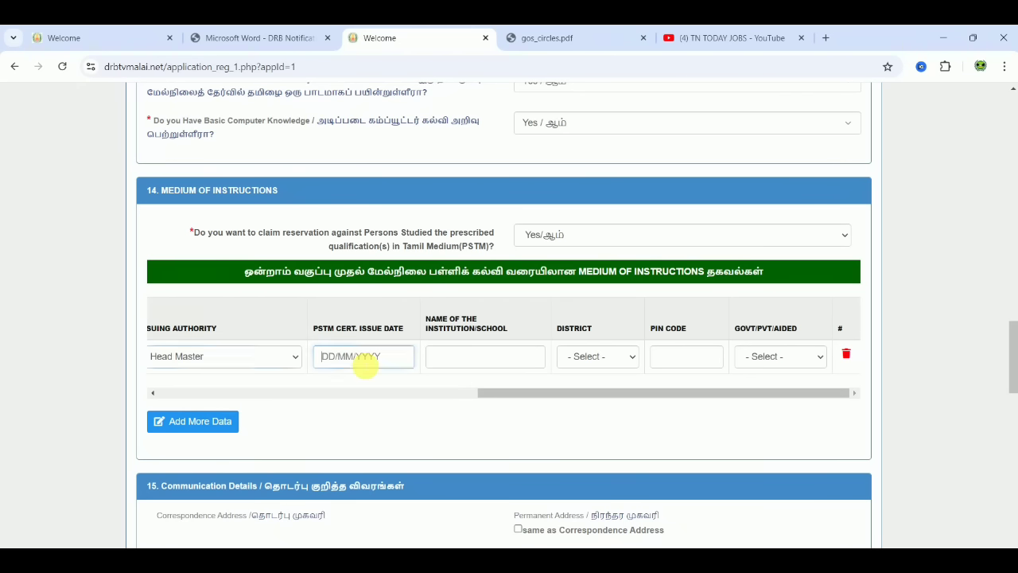
pyautogui.write('24/')
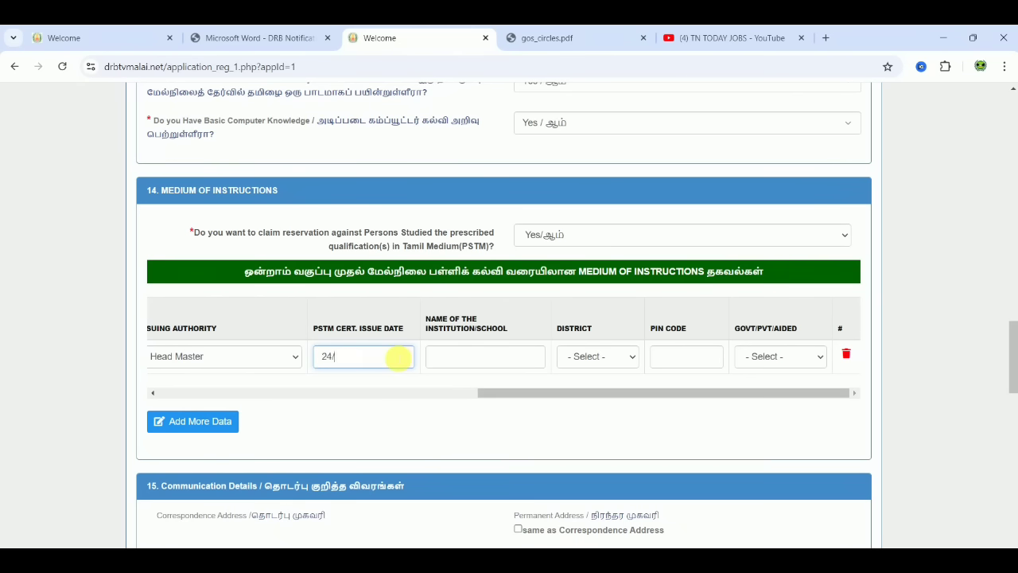
pyautogui.write('05/2019')
pyautogui.click(476, 356)
pyautogui.write('HEBR')
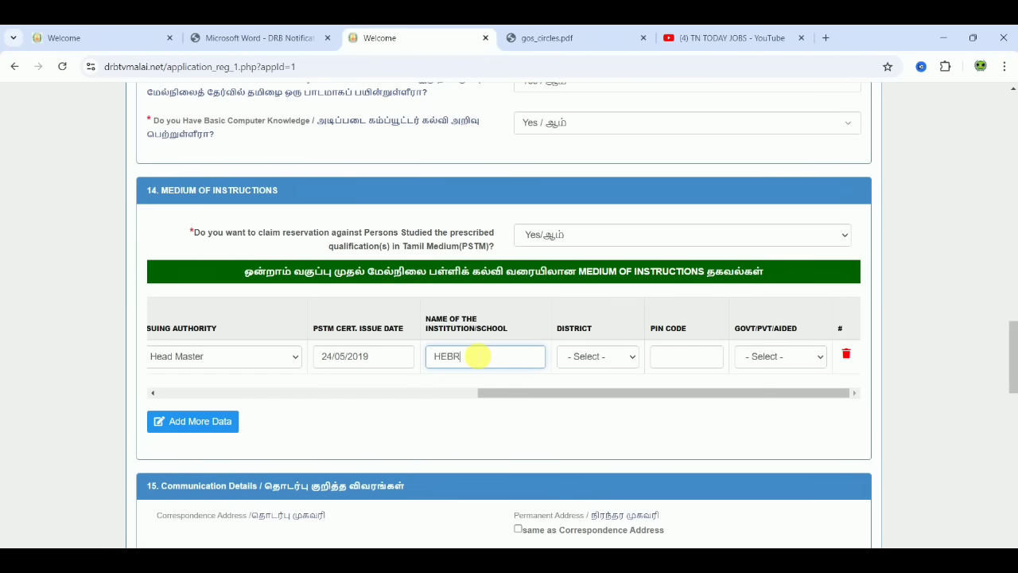
pyautogui.write('ON')
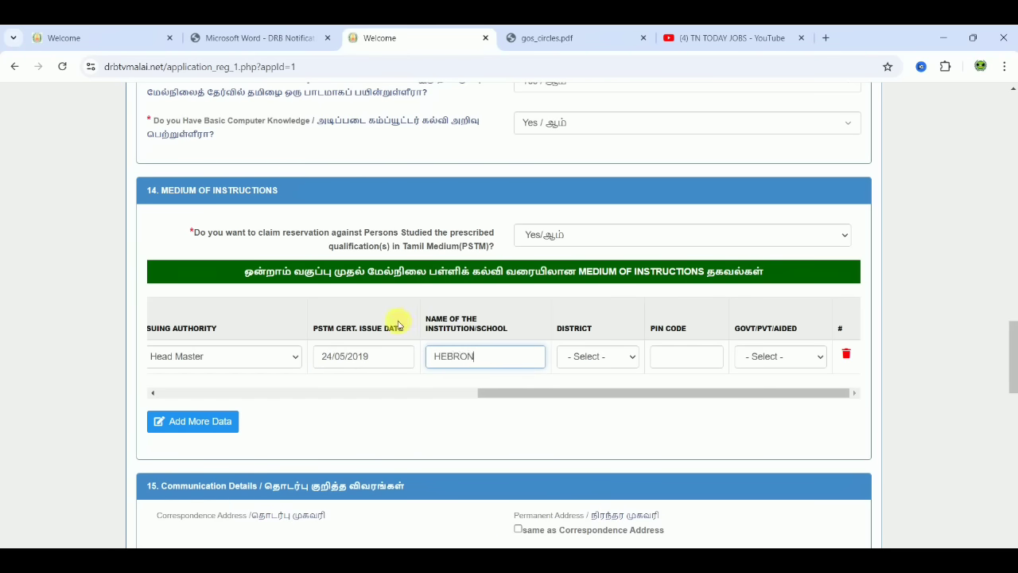
# - Set the school's district to Thiruvannamalai with its PIN code, mark it Govt, and add a second row
pyautogui.click(613, 357)
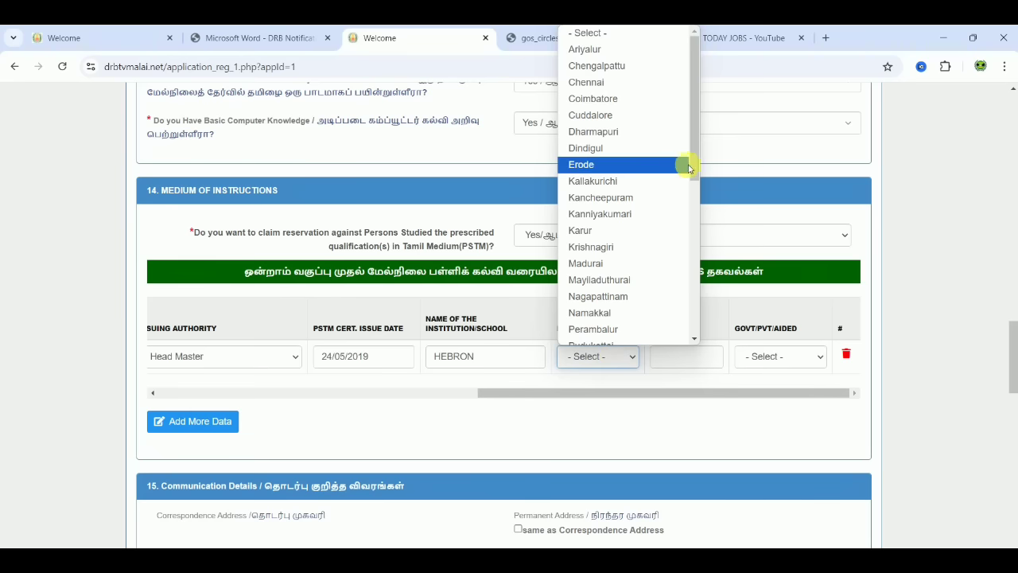
pyautogui.moveTo(693, 164); pyautogui.dragTo(695, 352)
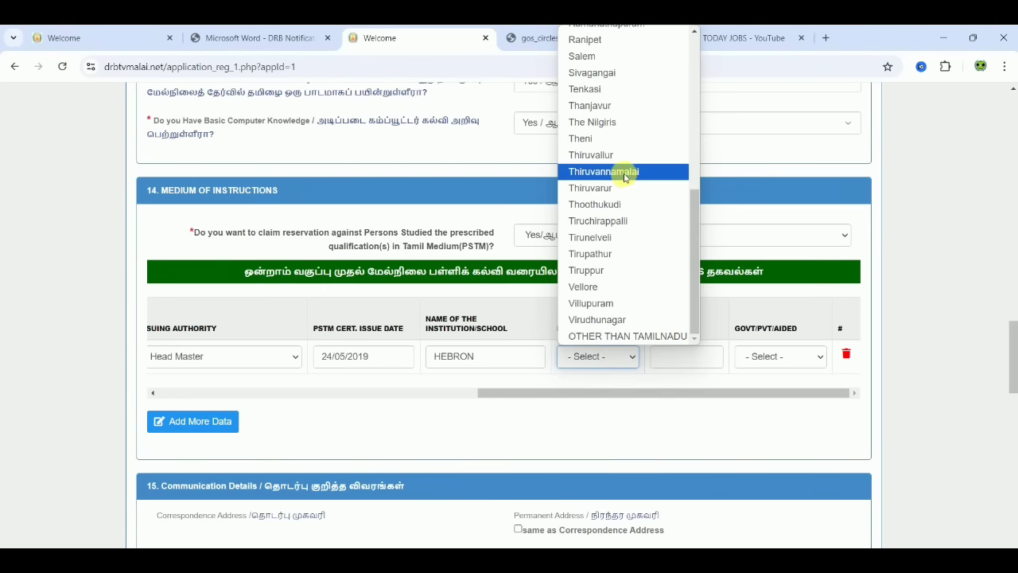
pyautogui.click(622, 171)
pyautogui.click(682, 354)
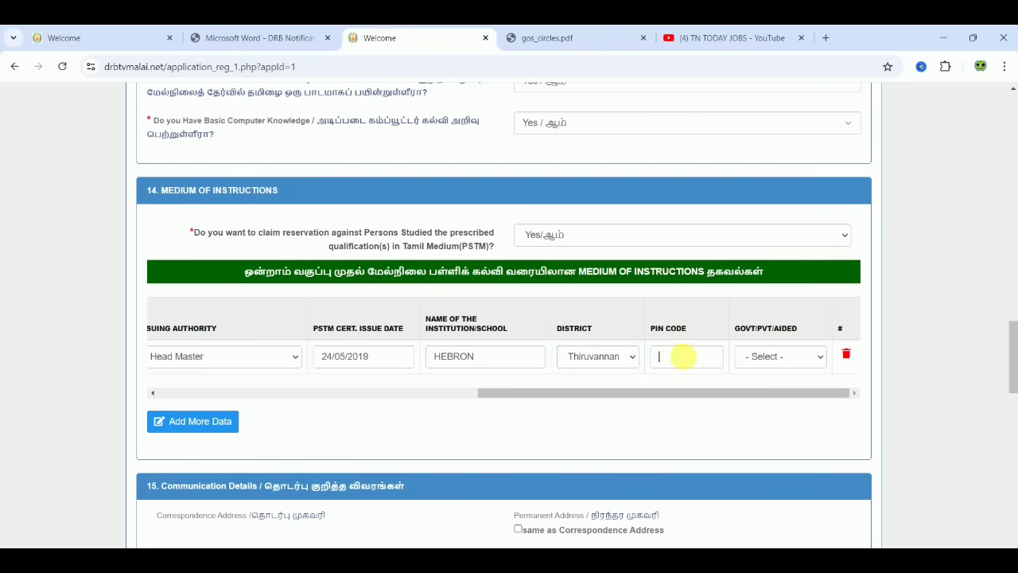
pyautogui.write('606707')
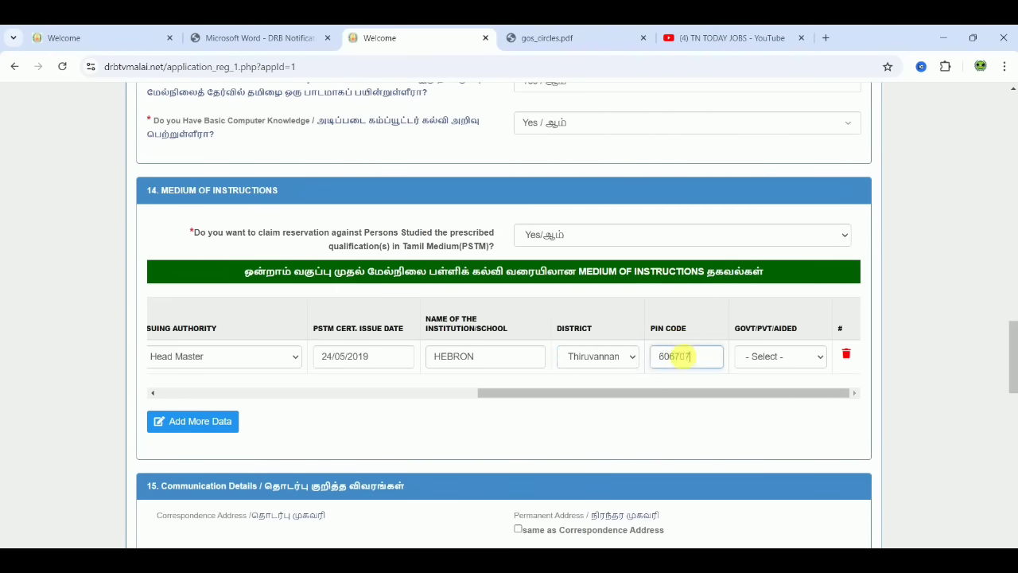
pyautogui.click(762, 357)
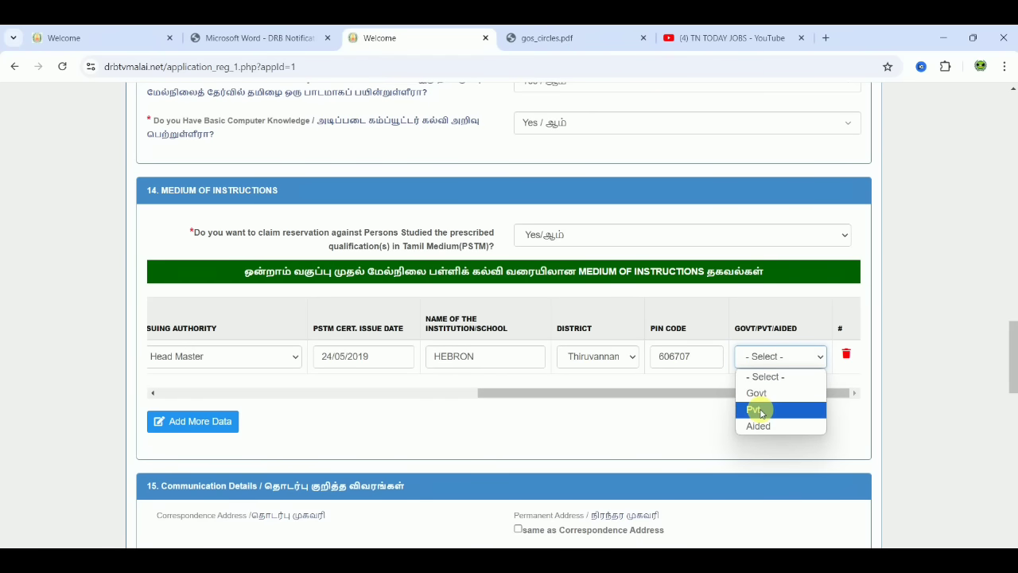
pyautogui.click(766, 396)
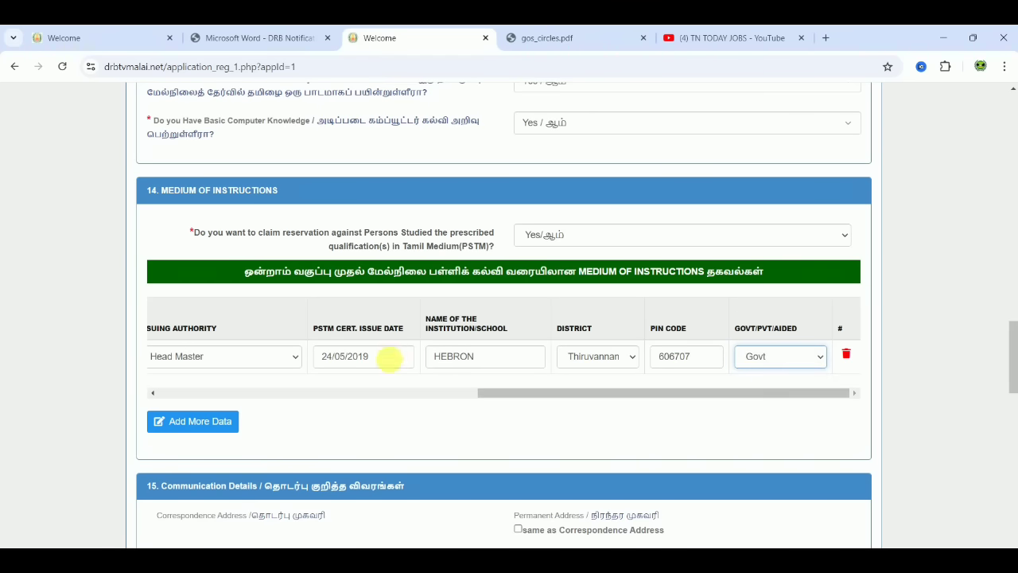
pyautogui.click(199, 422)
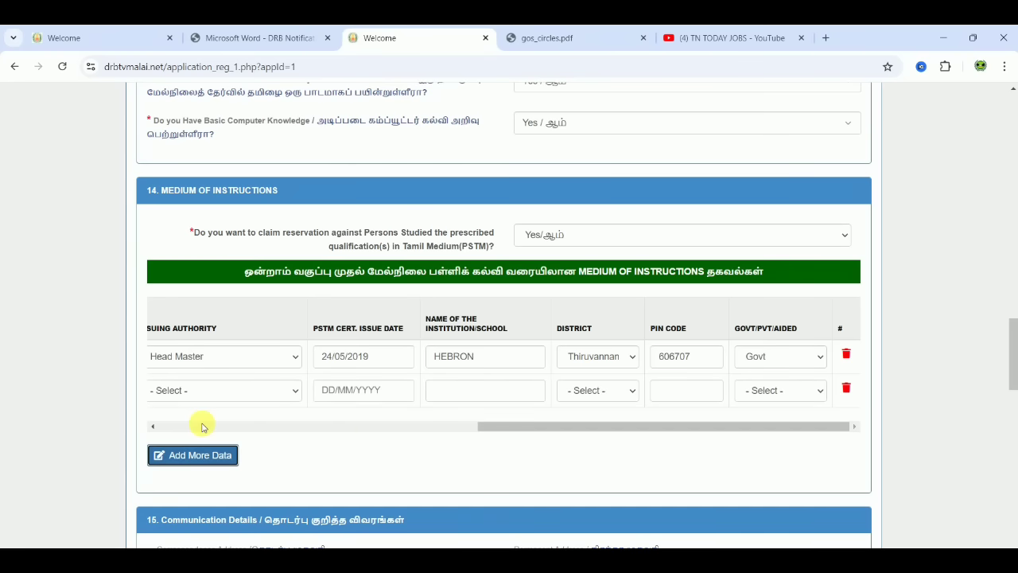
# - Set the second row to classes 6 to 10 in Regular mode
pyautogui.moveTo(496, 424); pyautogui.dragTo(148, 411)
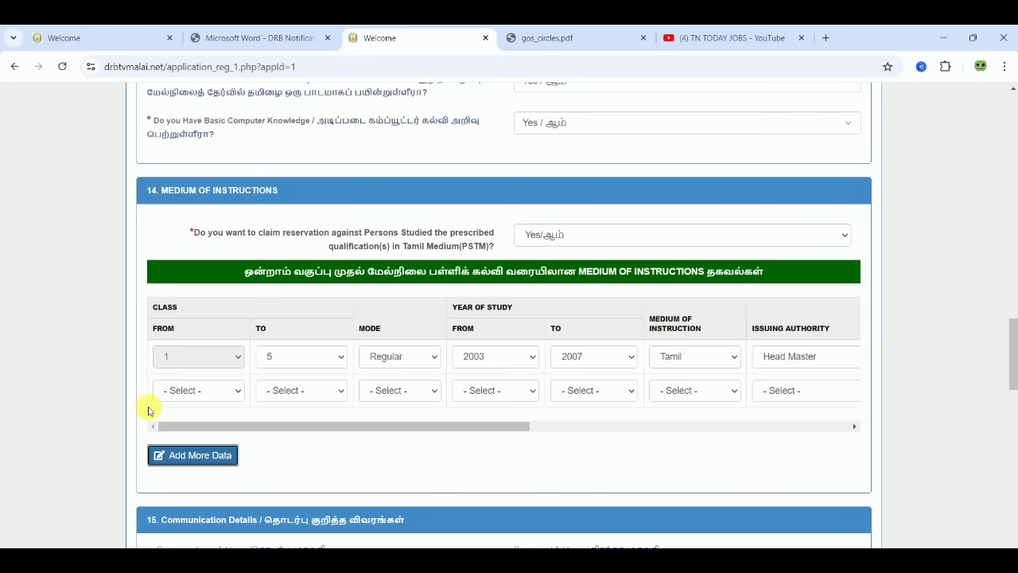
pyautogui.click(280, 393)
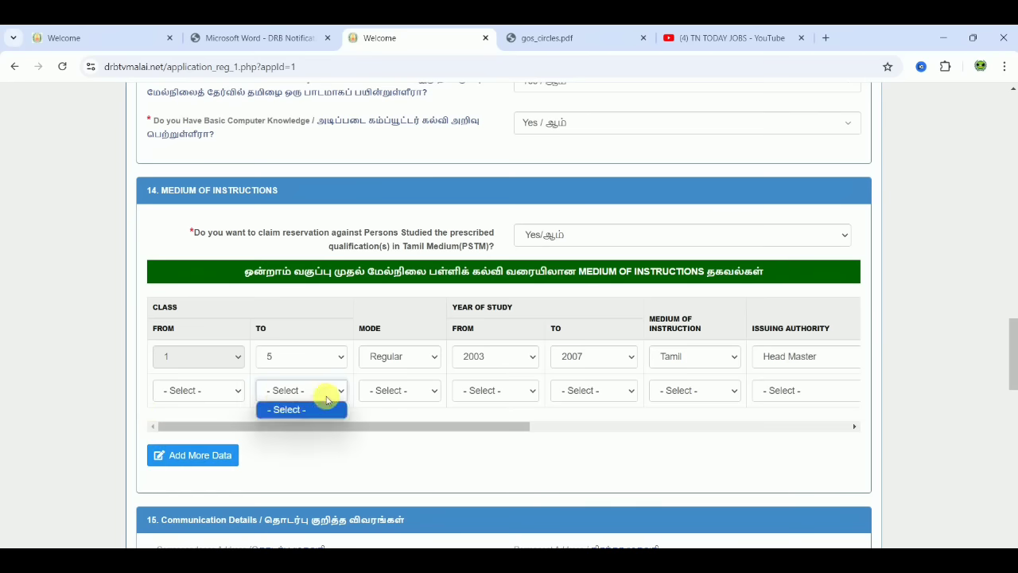
pyautogui.click(204, 390)
pyautogui.click(200, 426)
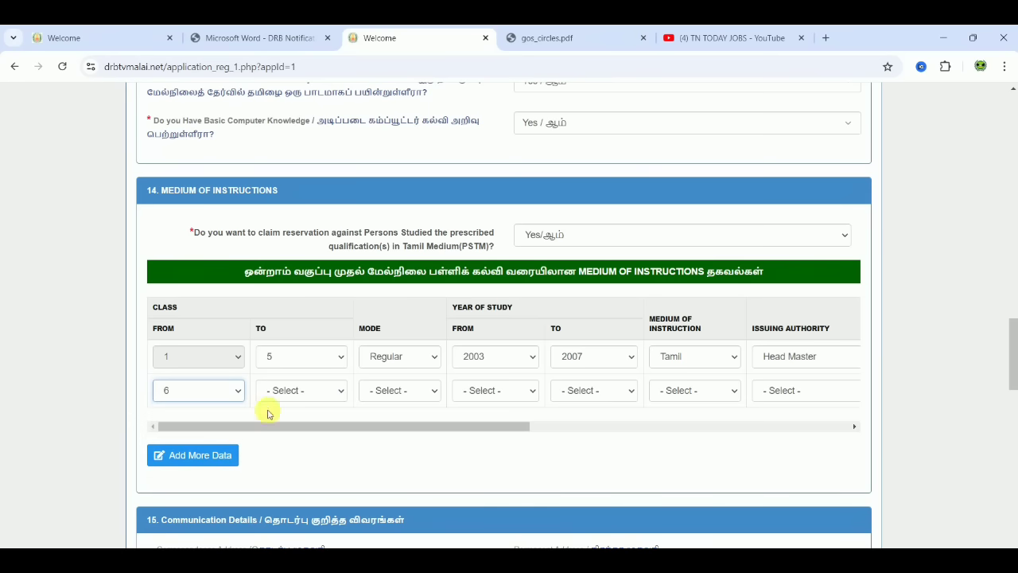
pyautogui.click(291, 391)
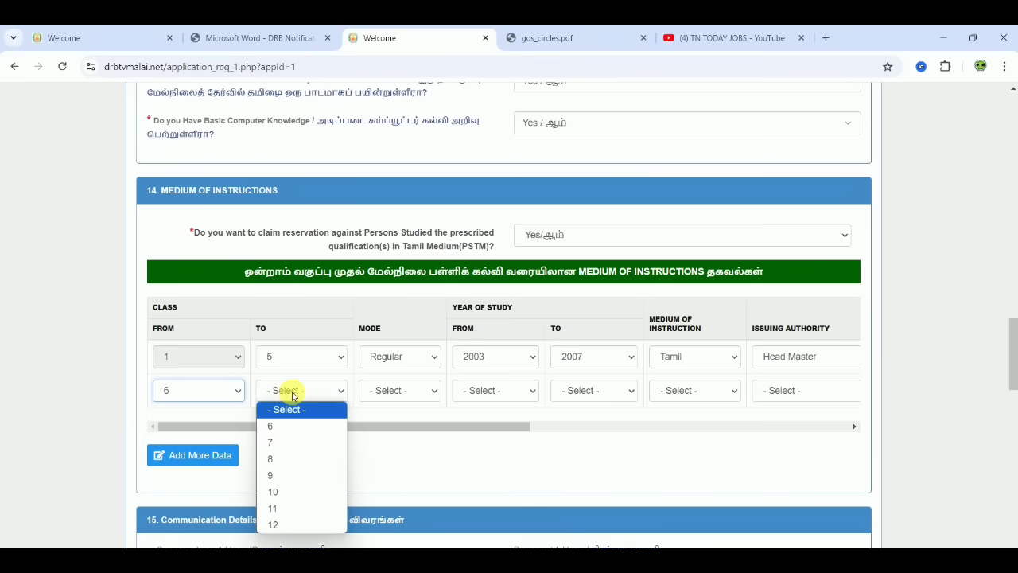
pyautogui.click(294, 491)
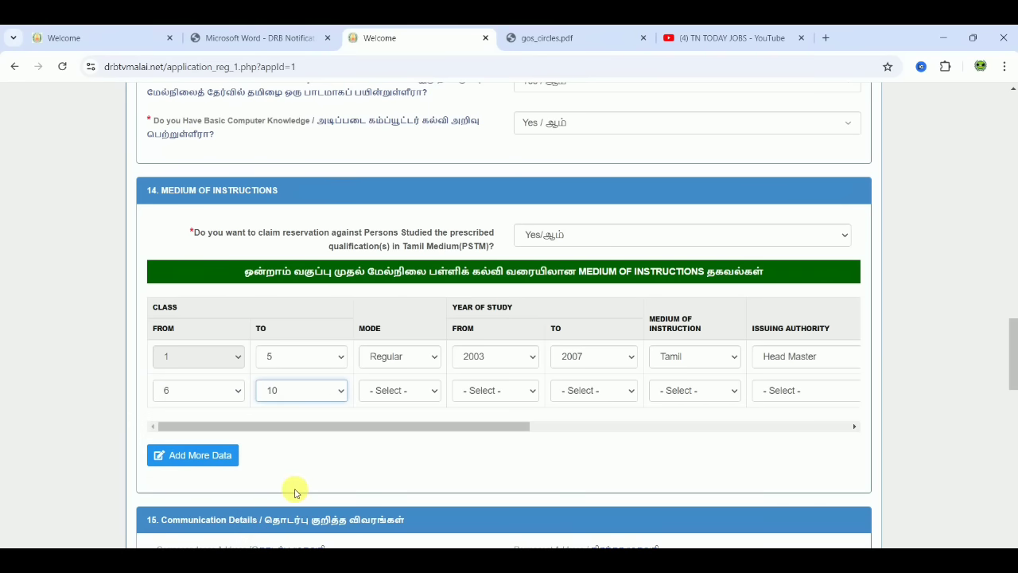
pyautogui.click(406, 398)
pyautogui.click(398, 425)
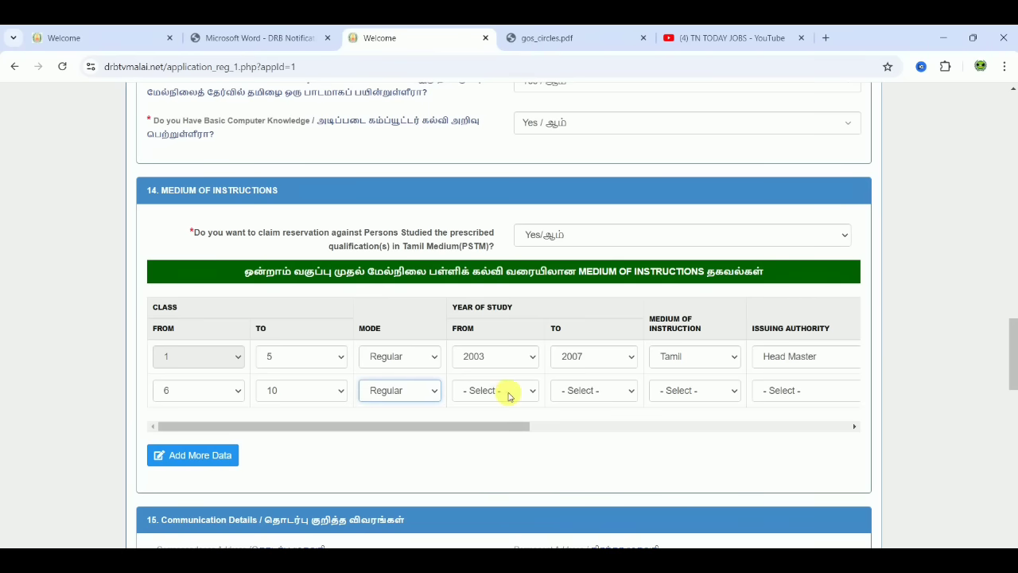
# - Set the second row's years to 2017–2017 and its medium of instruction to Tamil
pyautogui.click(510, 390)
pyautogui.click(493, 270)
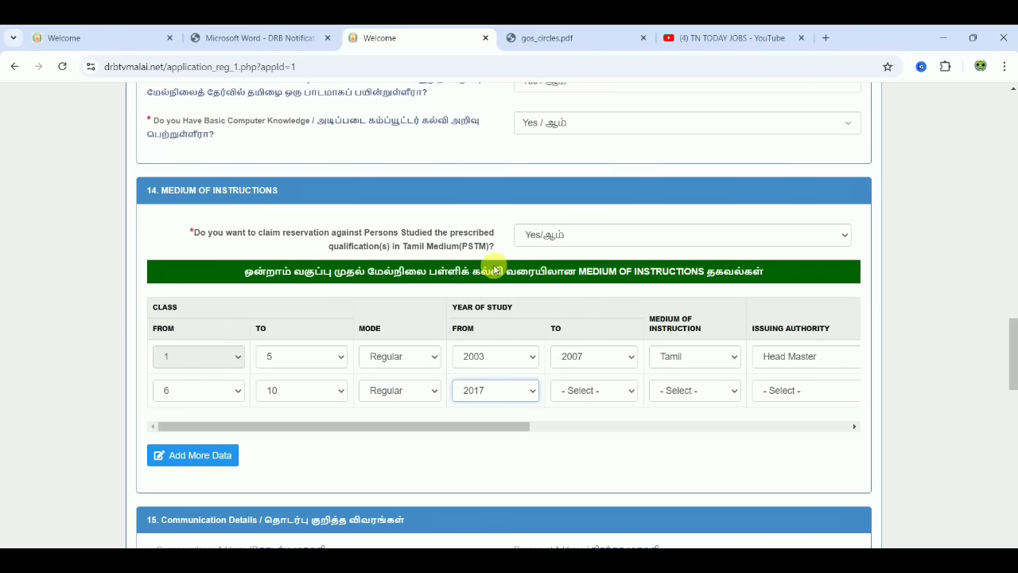
pyautogui.click(589, 390)
pyautogui.click(596, 425)
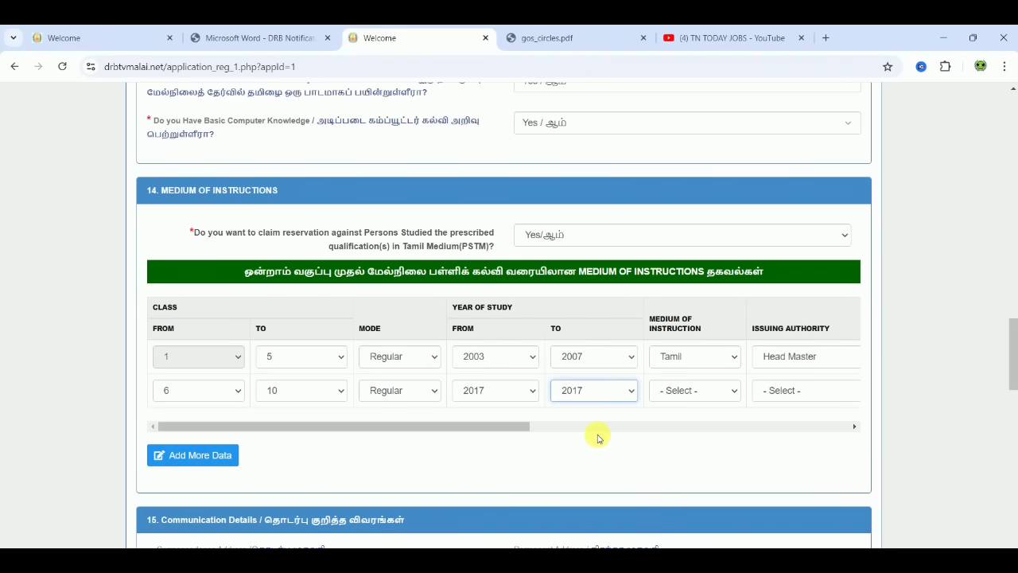
pyautogui.click(694, 391)
pyautogui.click(676, 424)
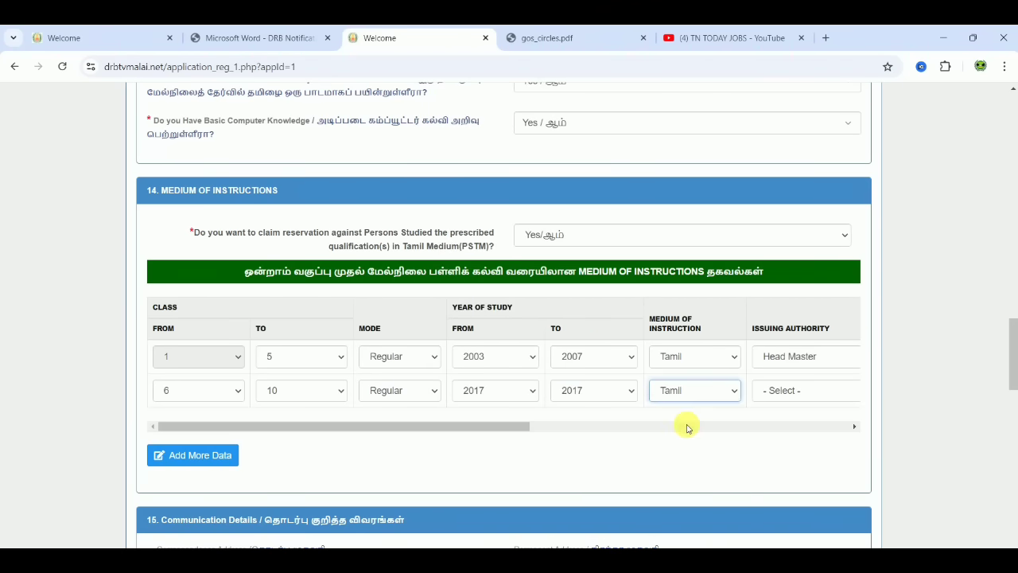
pyautogui.click(315, 393)
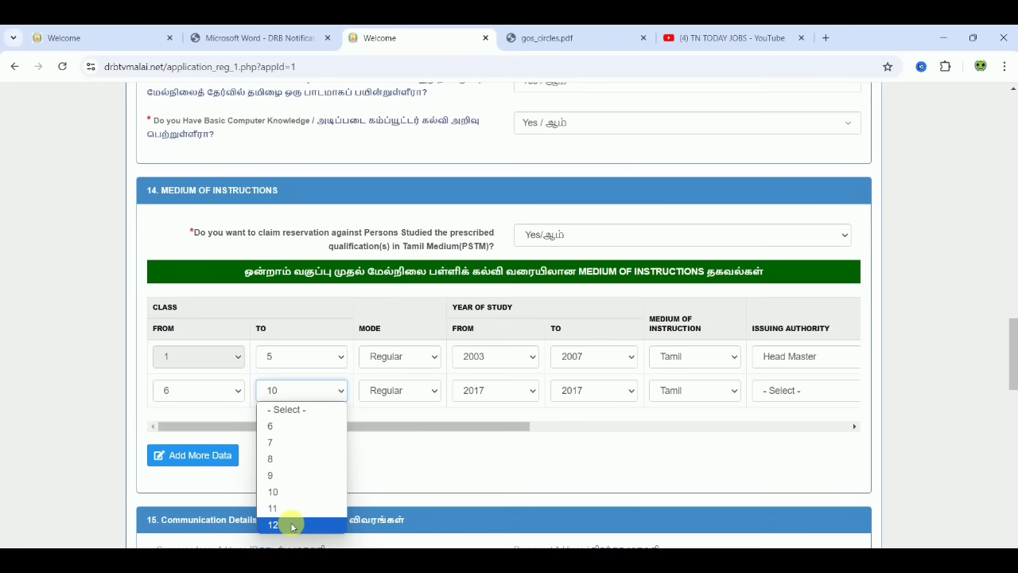
pyautogui.click(434, 506)
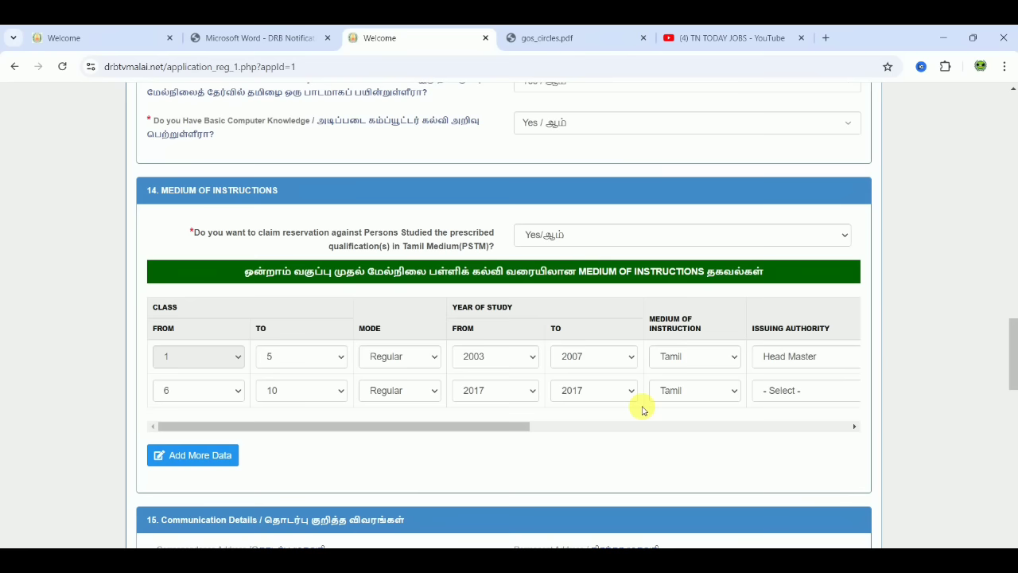
# - Answer No (இல்லை) to the PSTM reservation claim and move on to Communication Details
pyautogui.click(581, 236)
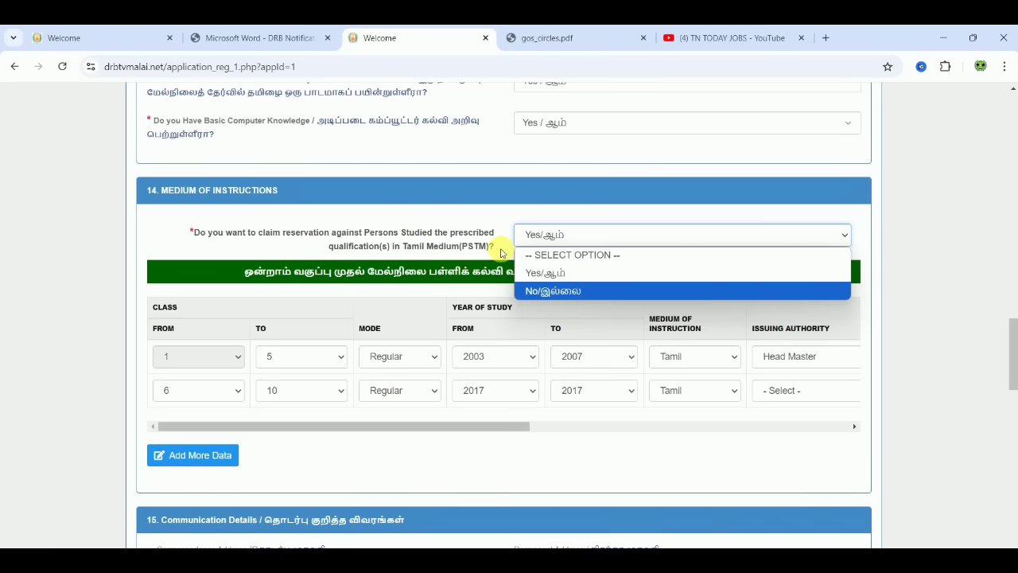
pyautogui.click(560, 291)
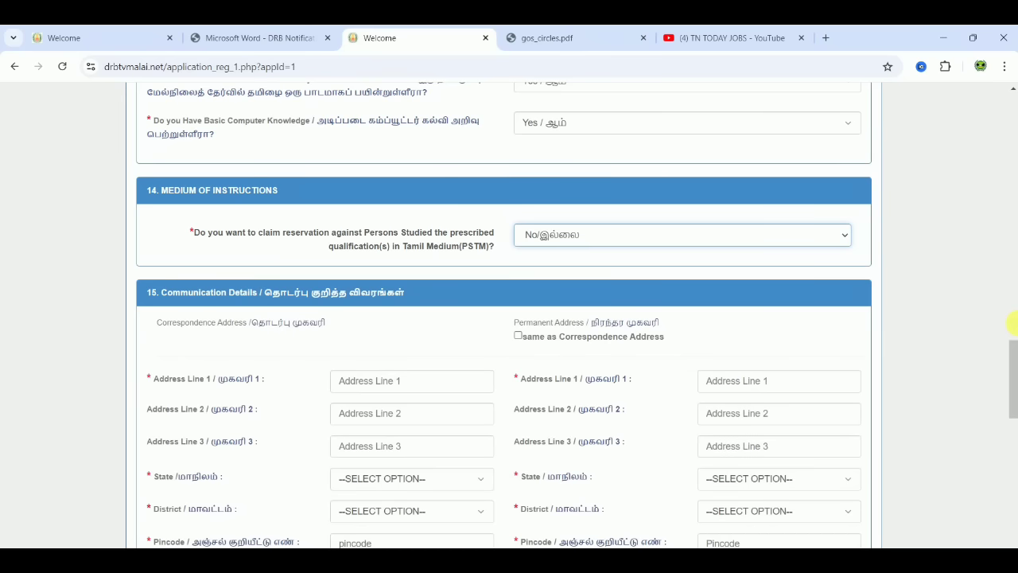
pyautogui.moveTo(1015, 376); pyautogui.dragTo(1014, 402)
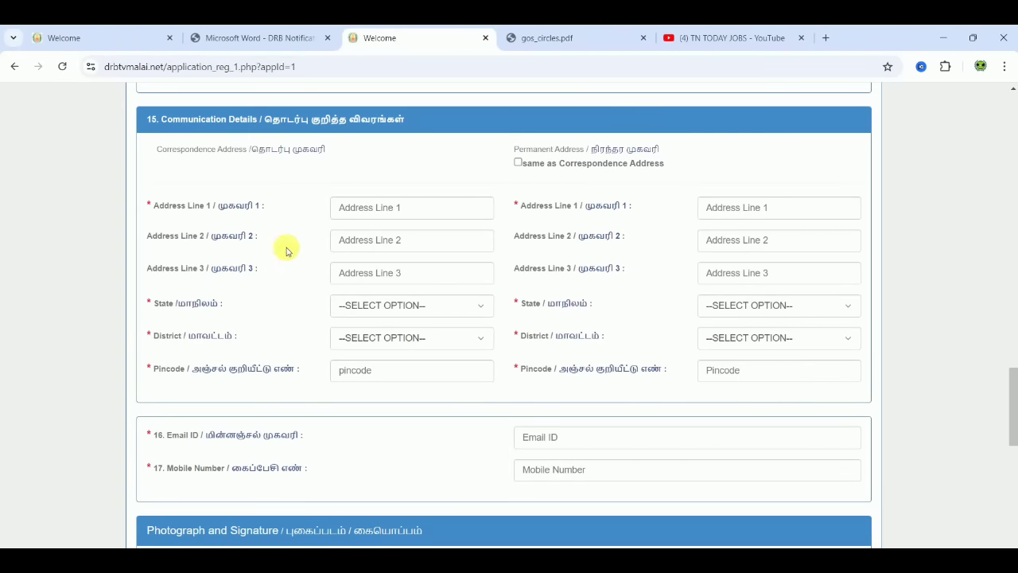
# - Enter the three lines of the correspondence address
pyautogui.click(379, 207)
pyautogui.write('1/2')
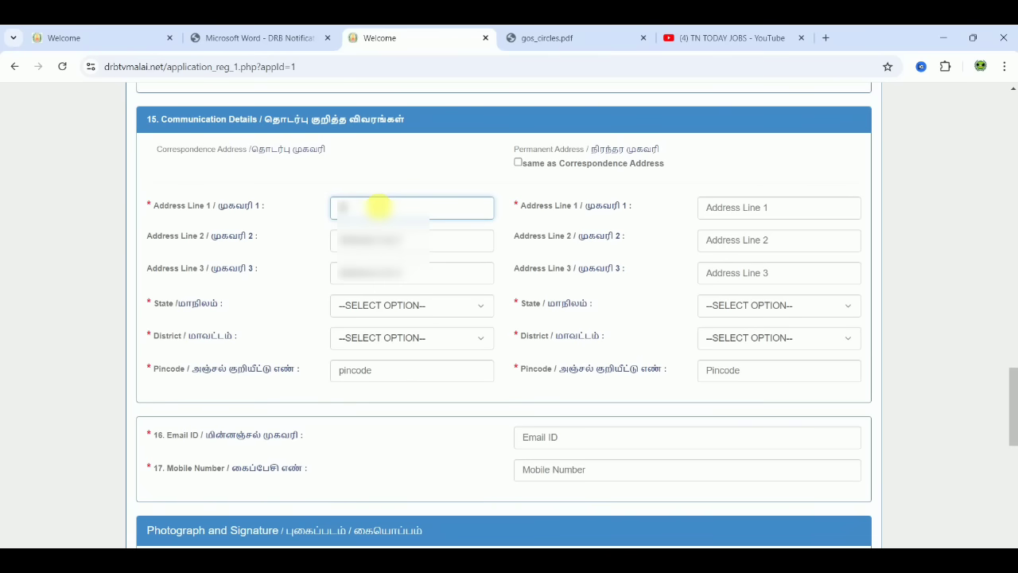
pyautogui.write('3, Main Road')
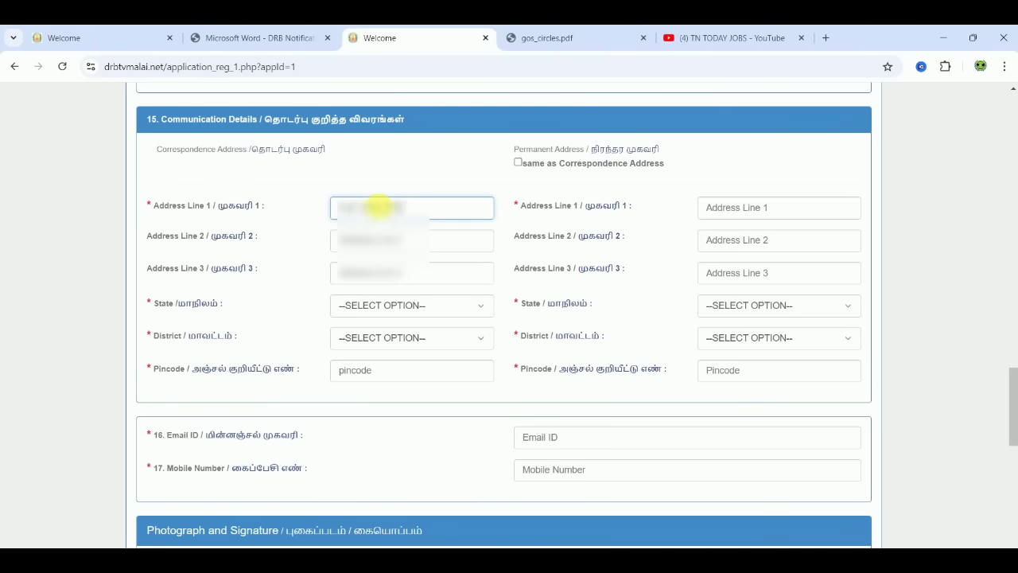
pyautogui.click(379, 239)
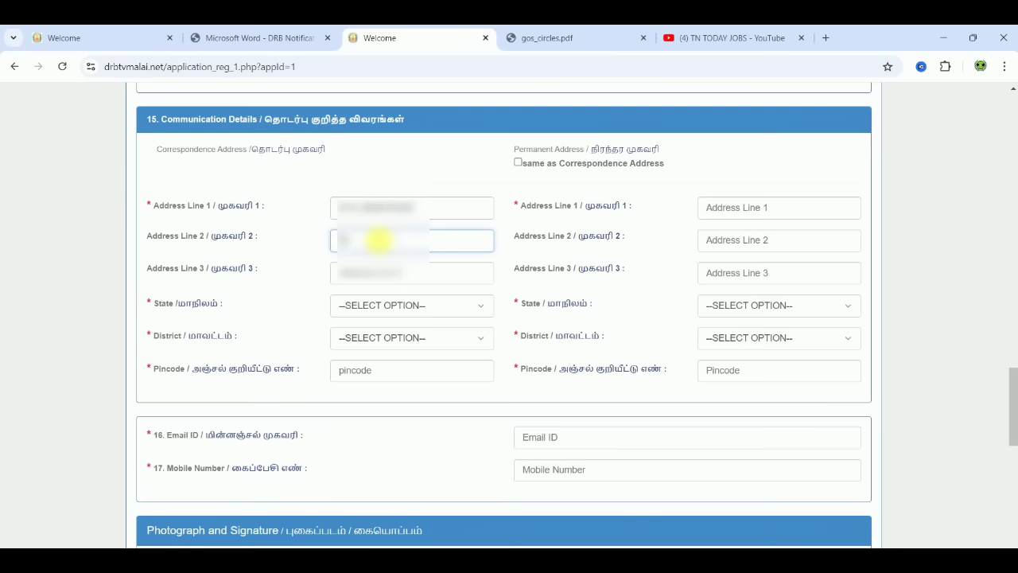
pyautogui.write('st')
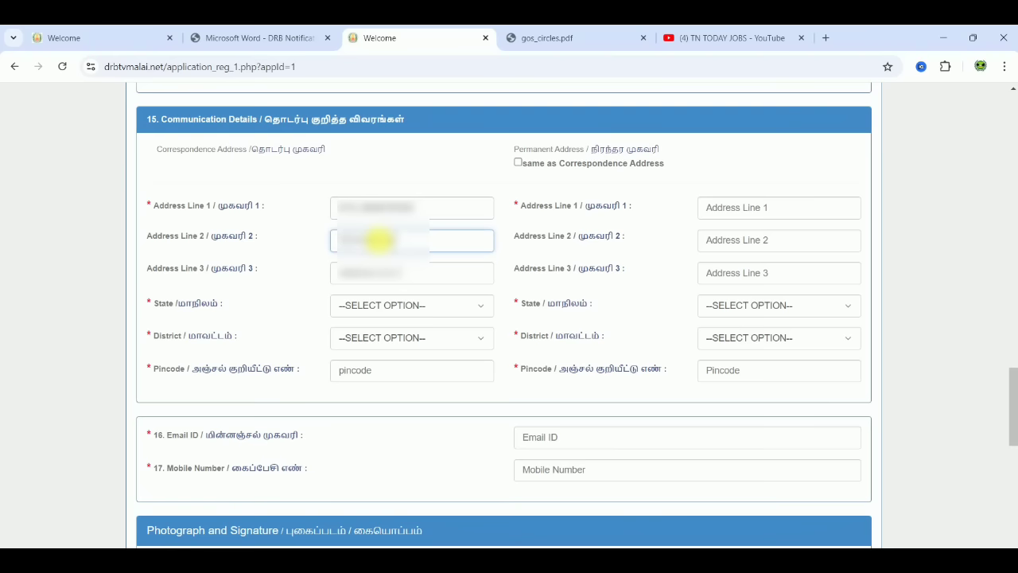
pyautogui.click(377, 270)
pyautogui.write('ramanagar')
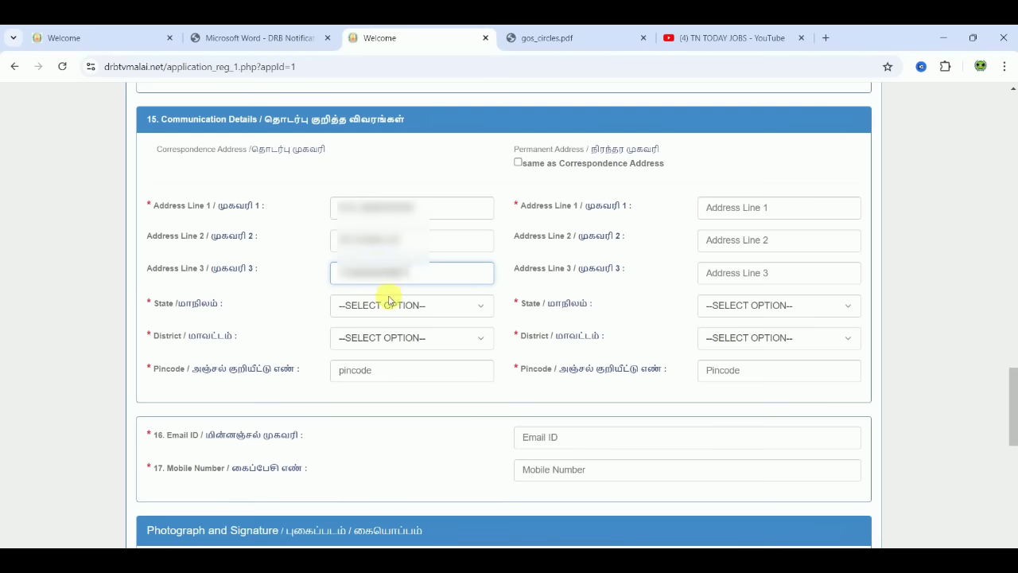
# - Choose Tamil Nadu and Thiruvannamalai, enter the pincode, and mark permanent address same as correspondence
pyautogui.click(389, 305)
pyautogui.press('Down')
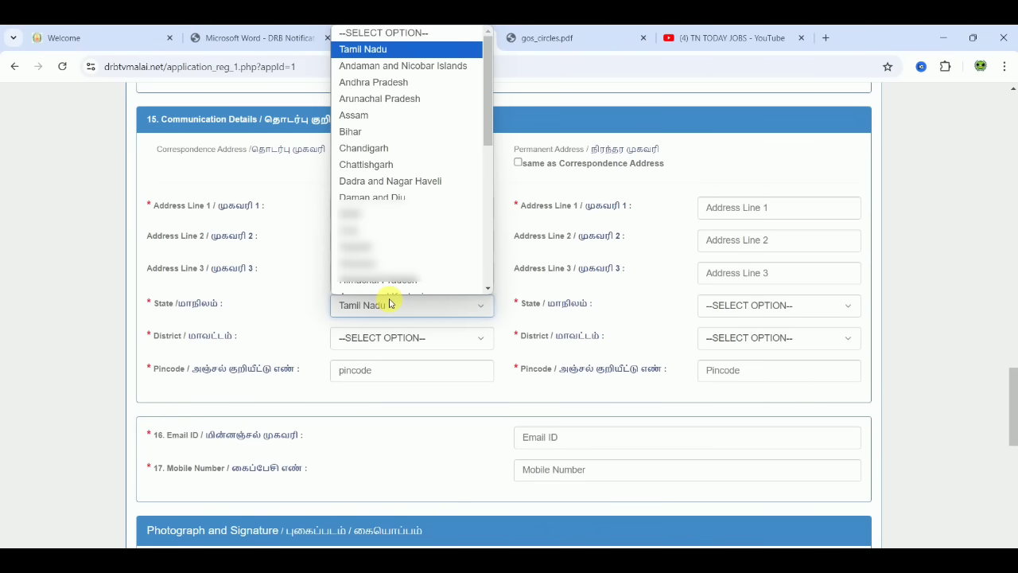
pyautogui.click(389, 304)
pyautogui.click(402, 338)
pyautogui.scroll(-1, 489, 151)
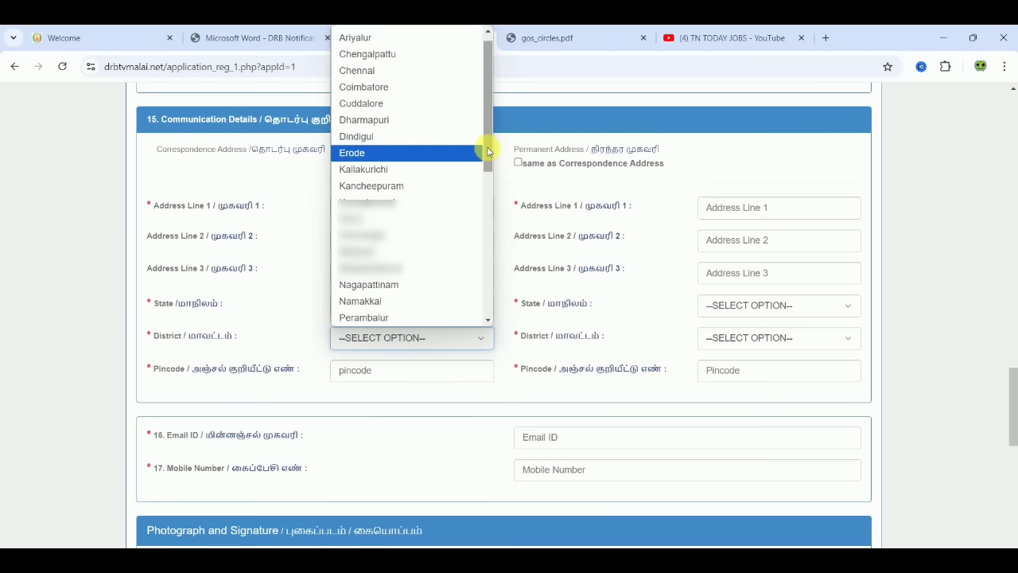
pyautogui.moveTo(489, 151); pyautogui.dragTo(486, 319)
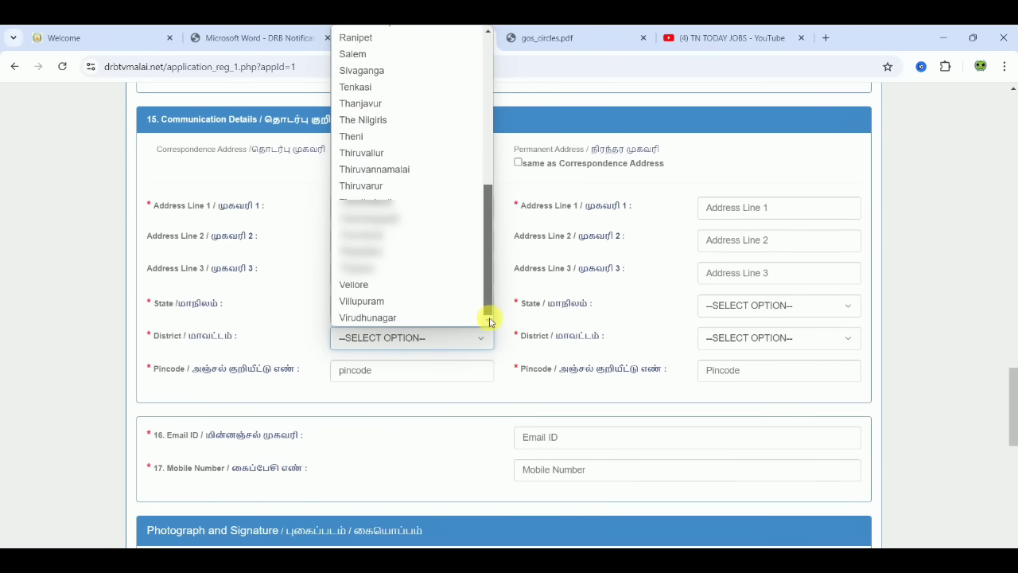
pyautogui.click(422, 170)
pyautogui.click(368, 371)
pyautogui.write('606')
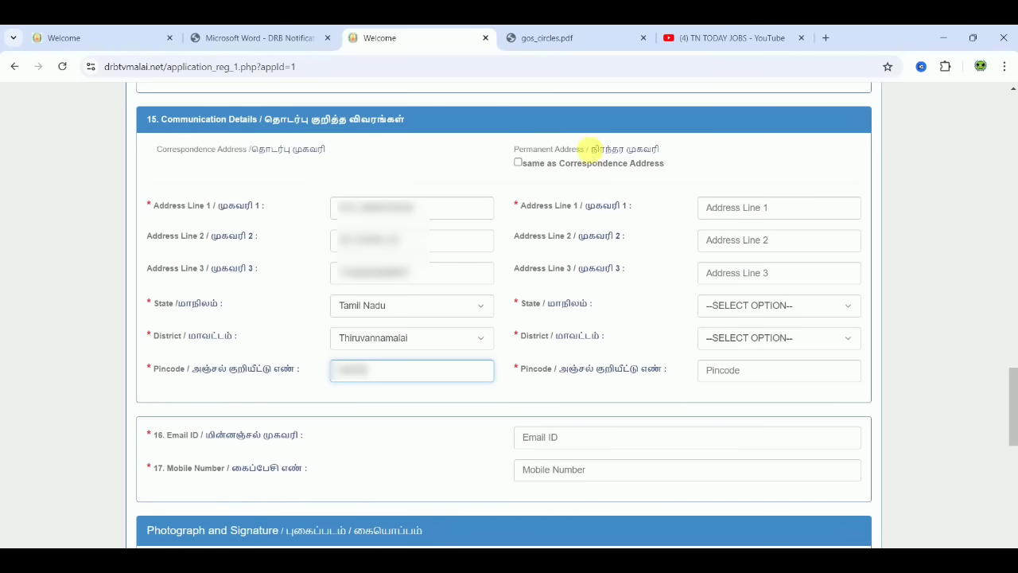
pyautogui.click(519, 163)
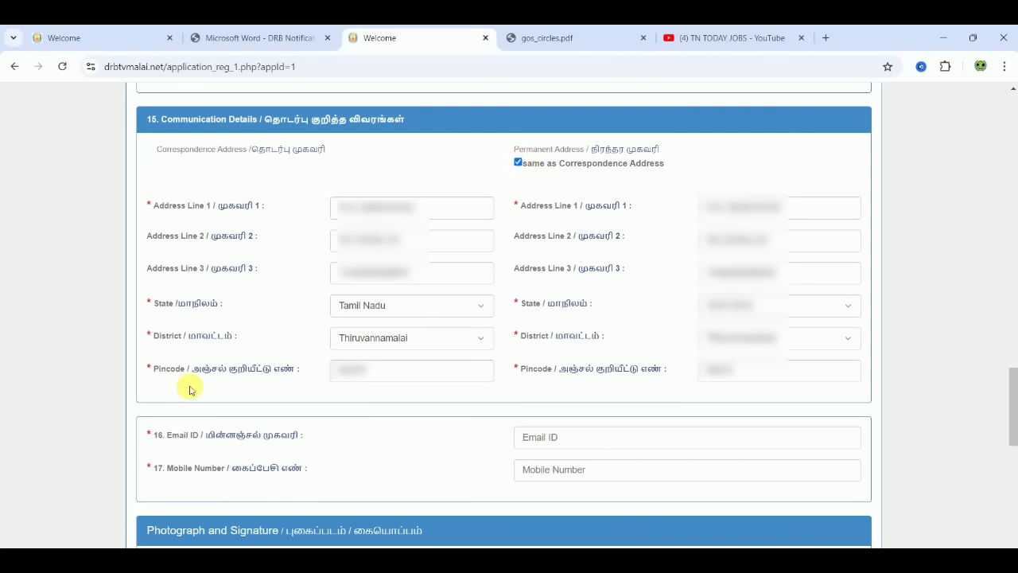
# - Fill in the applicant's email address and mobile number fields
pyautogui.click(578, 440)
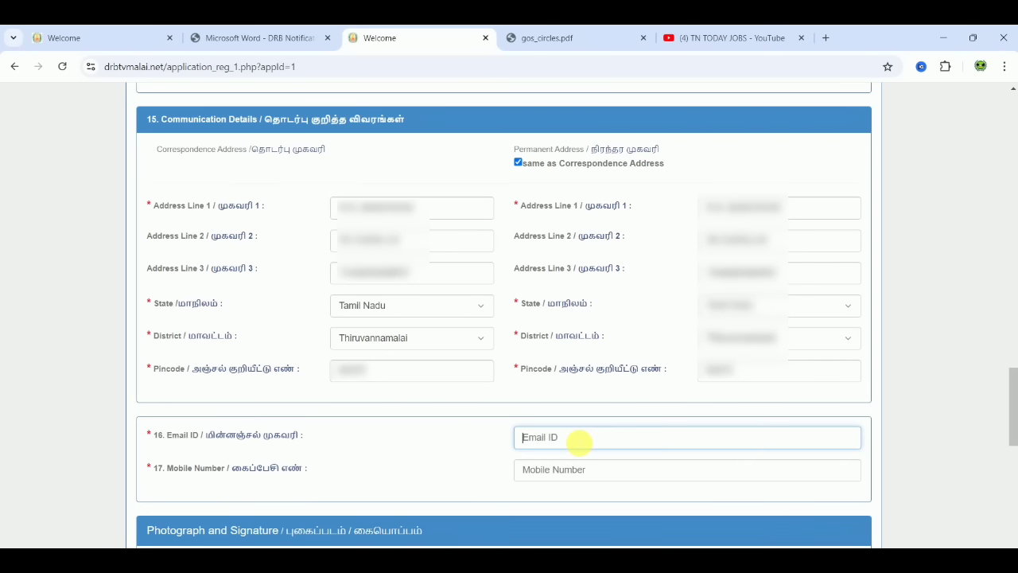
pyautogui.write('user')
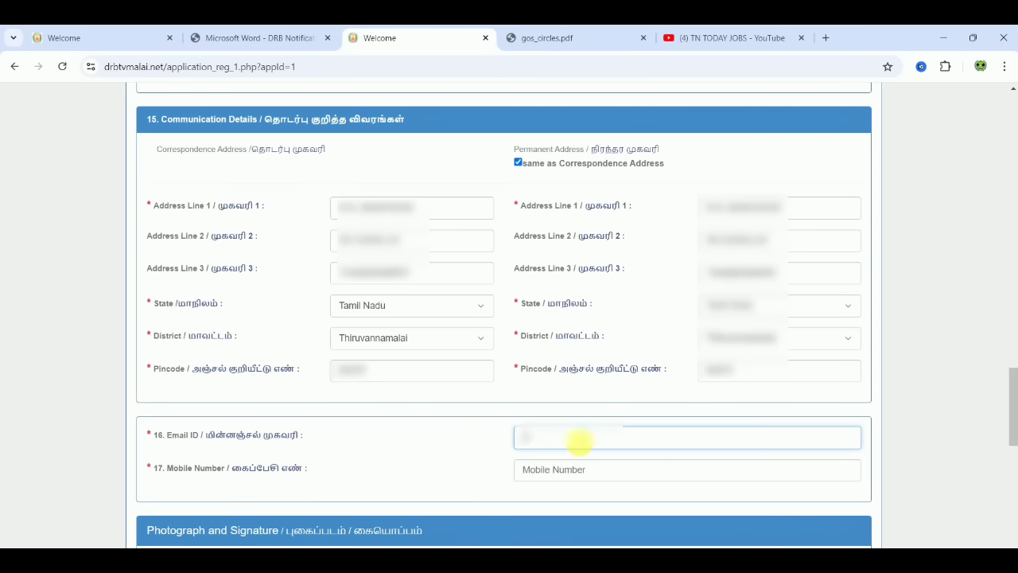
pyautogui.write('name')
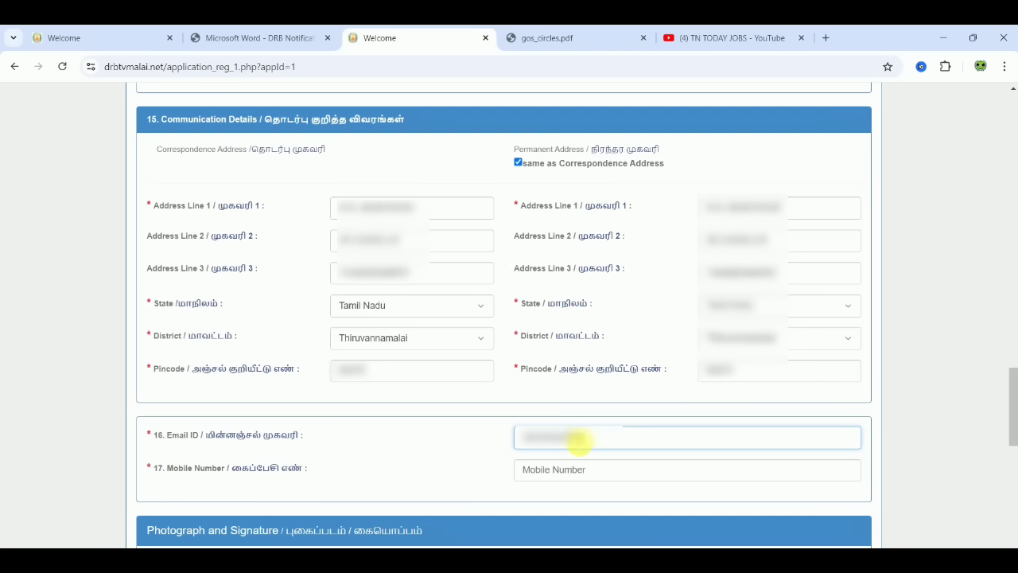
pyautogui.write('@gmail.com')
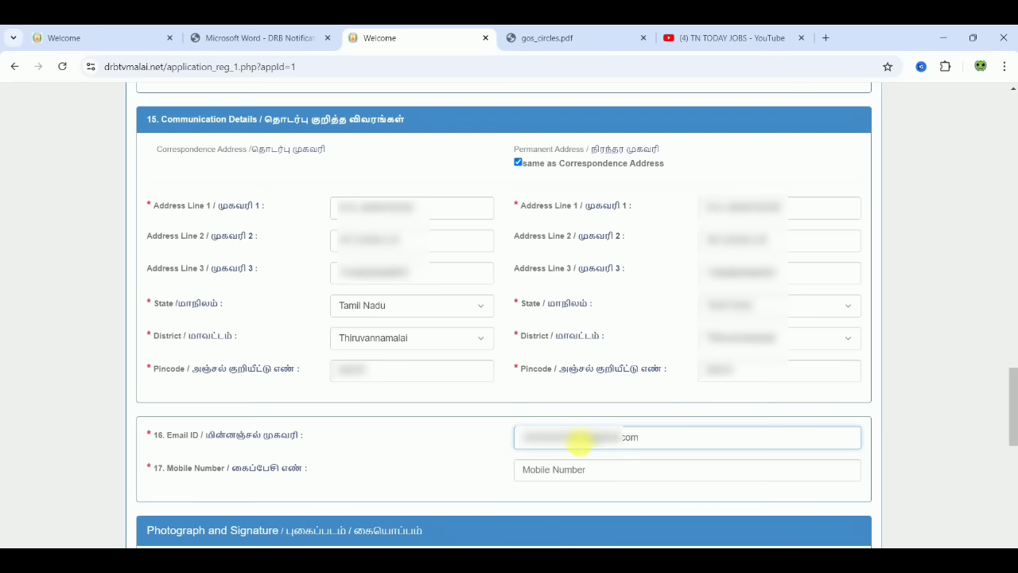
pyautogui.click(579, 476)
pyautogui.write('9876')
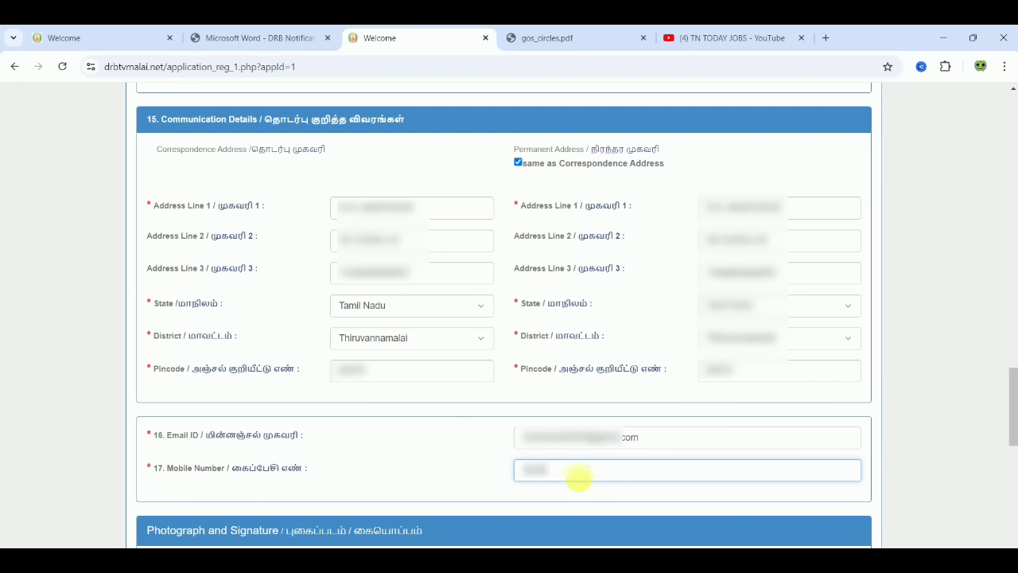
pyautogui.write('54321')
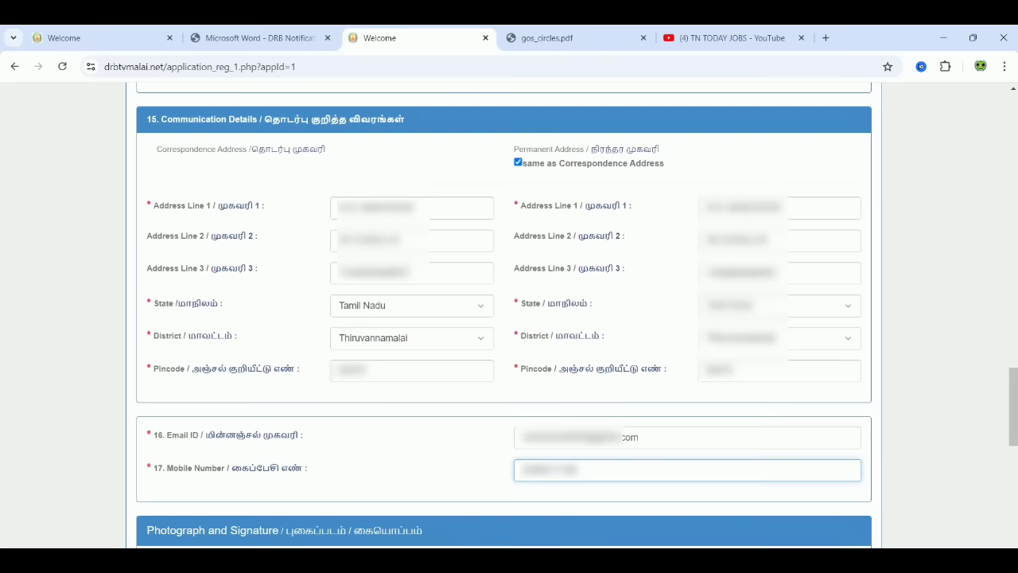
pyautogui.scroll(-5, 509, 319)
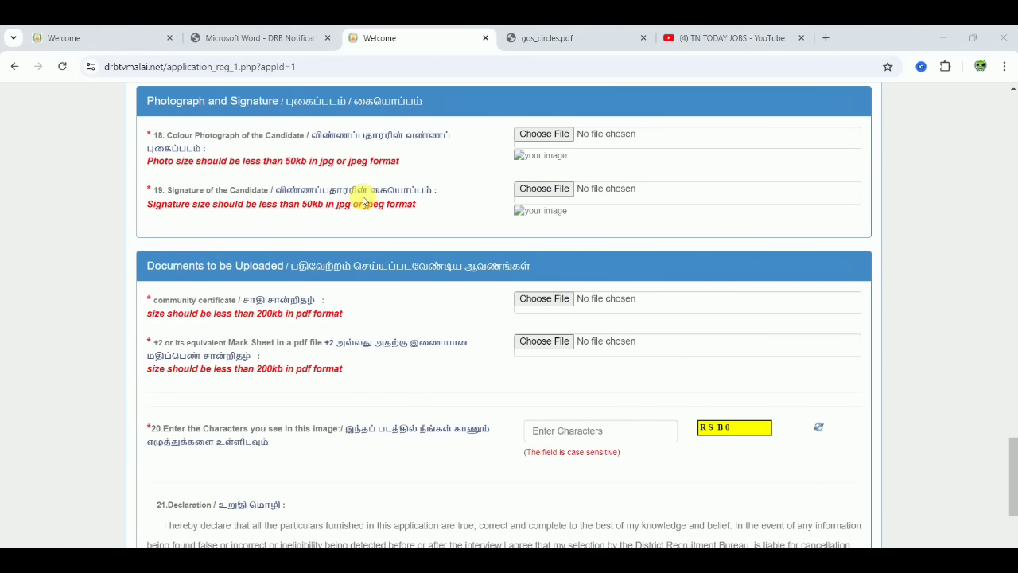
# - Open a new browser tab next to the application form
pyautogui.click(827, 37)
# - Search Google for 'pic resize below 50k'
pyautogui.write('pic re')
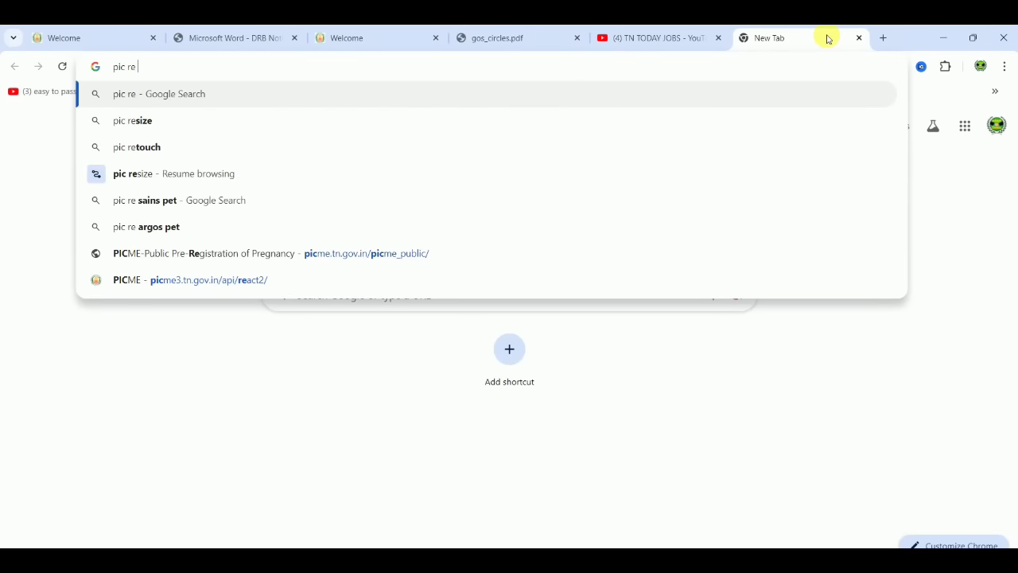
pyautogui.write('size be')
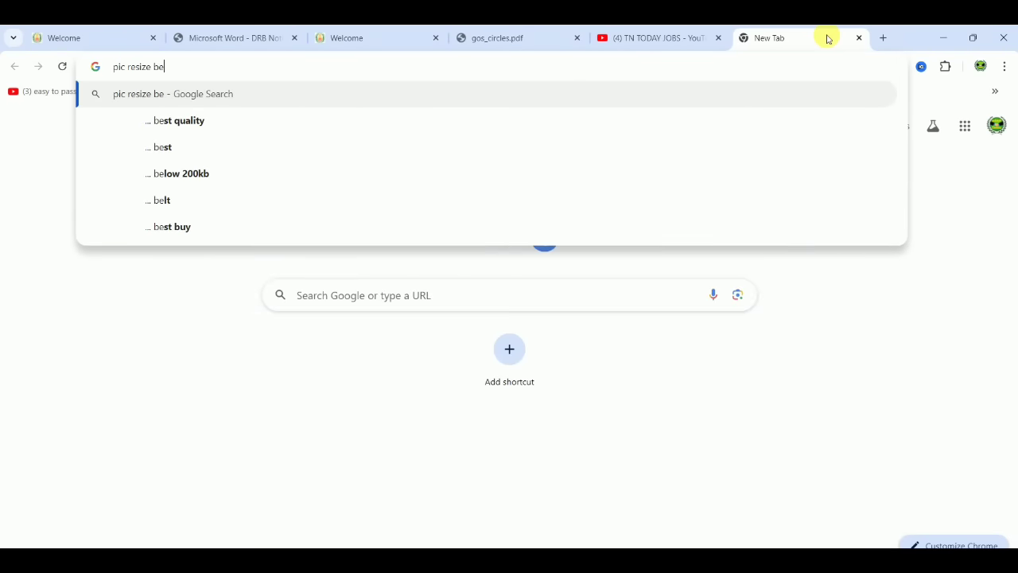
pyautogui.write('low 5')
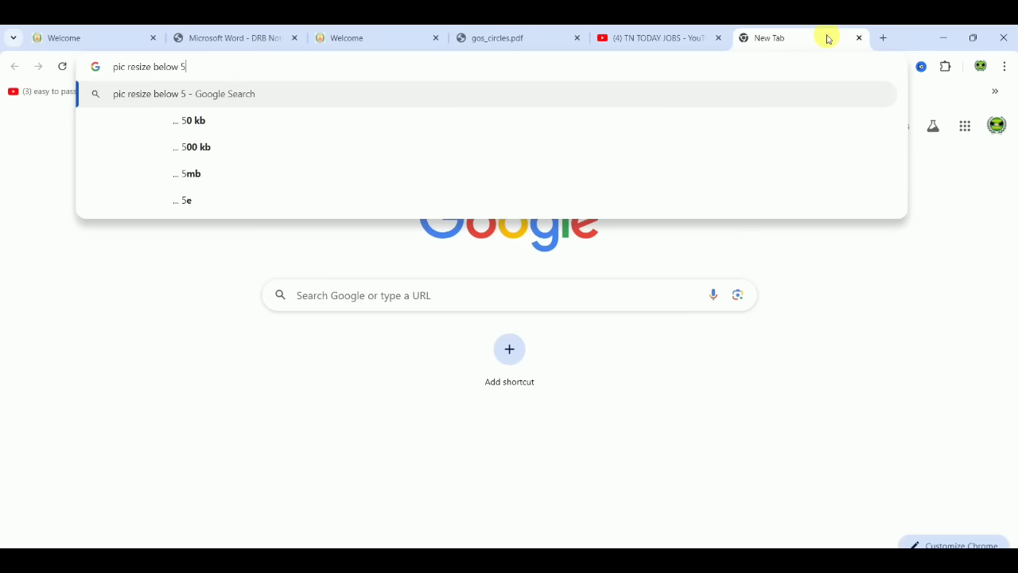
pyautogui.write('0k')
pyautogui.press('Return')
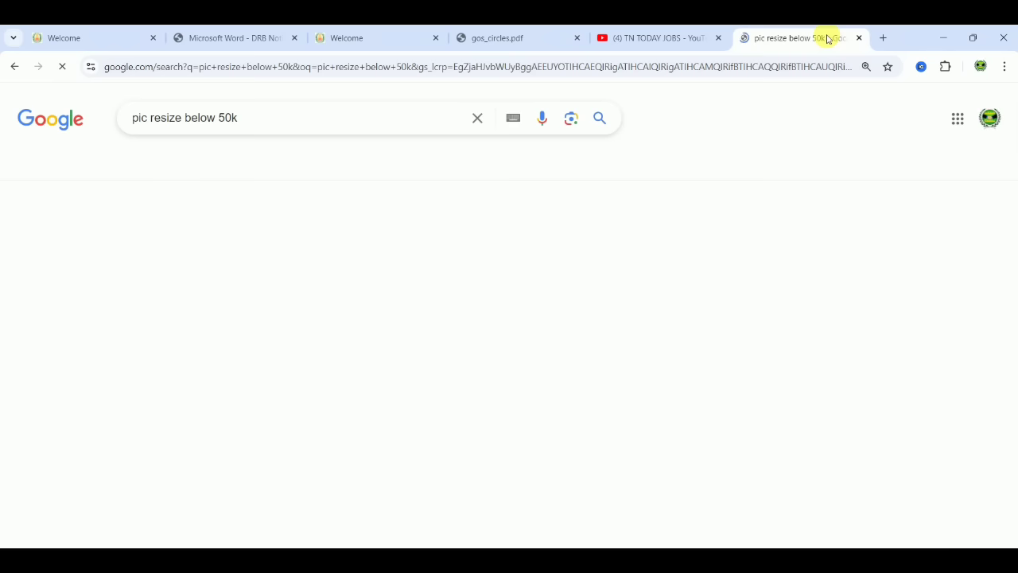